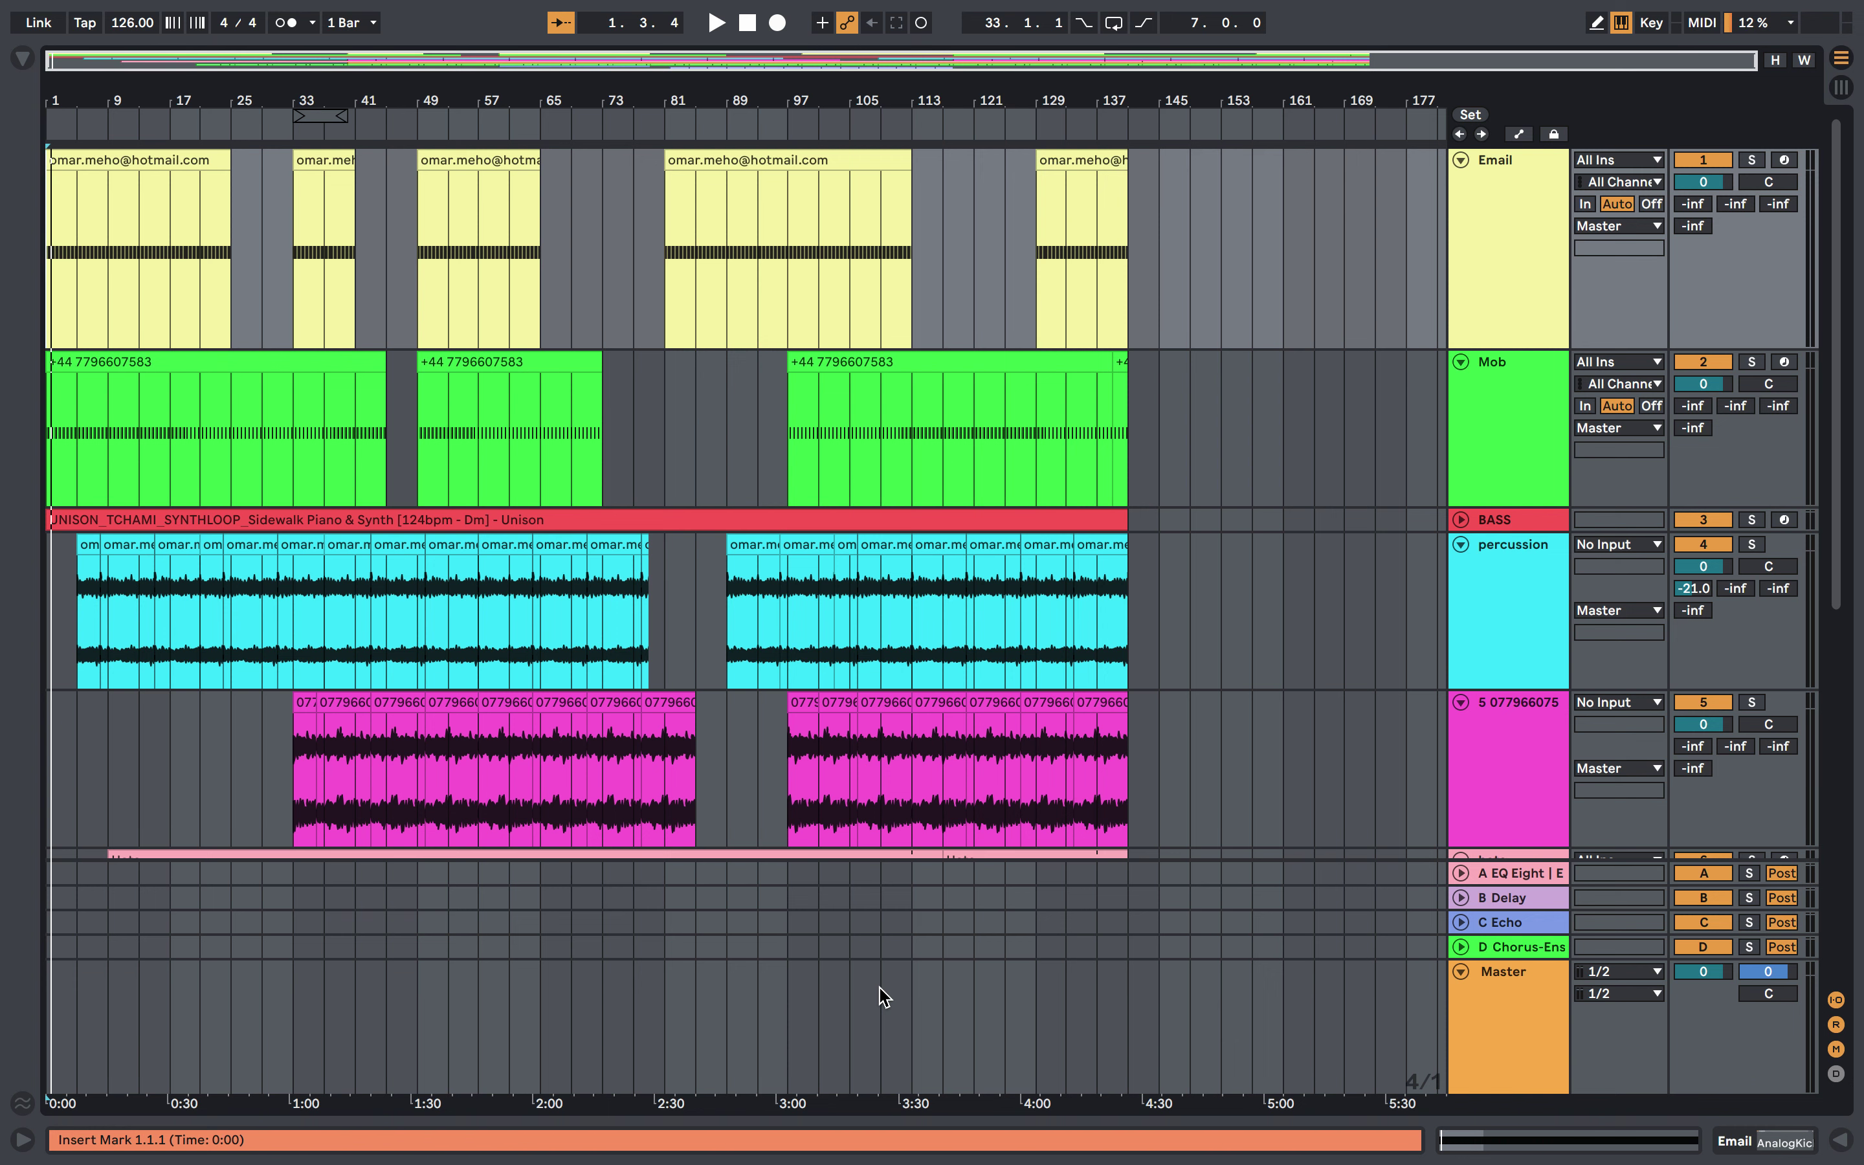
- Zoom the arrangement to about 81 bars and open the Email track's AnalogKick device chain
scroll(867, 727, down, 5)
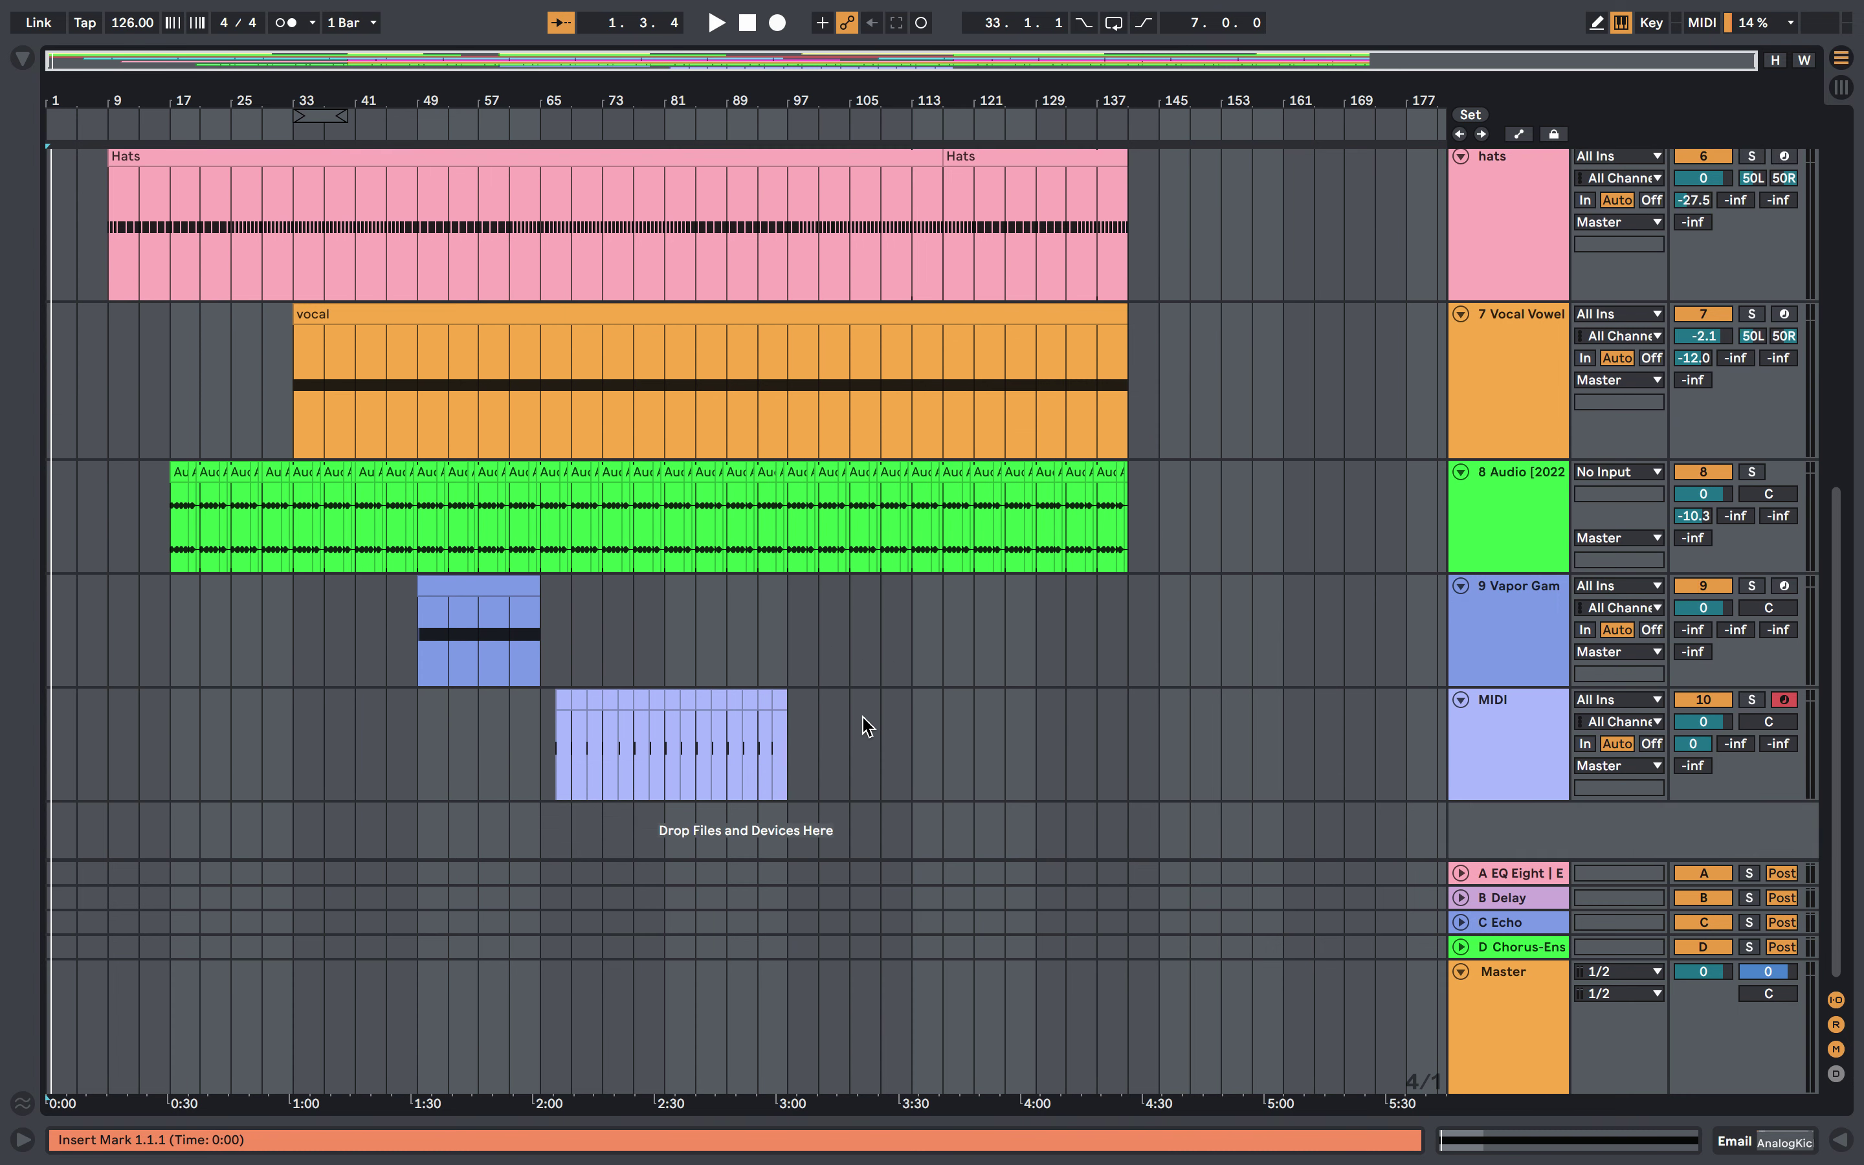
scroll(866, 727, up, 5)
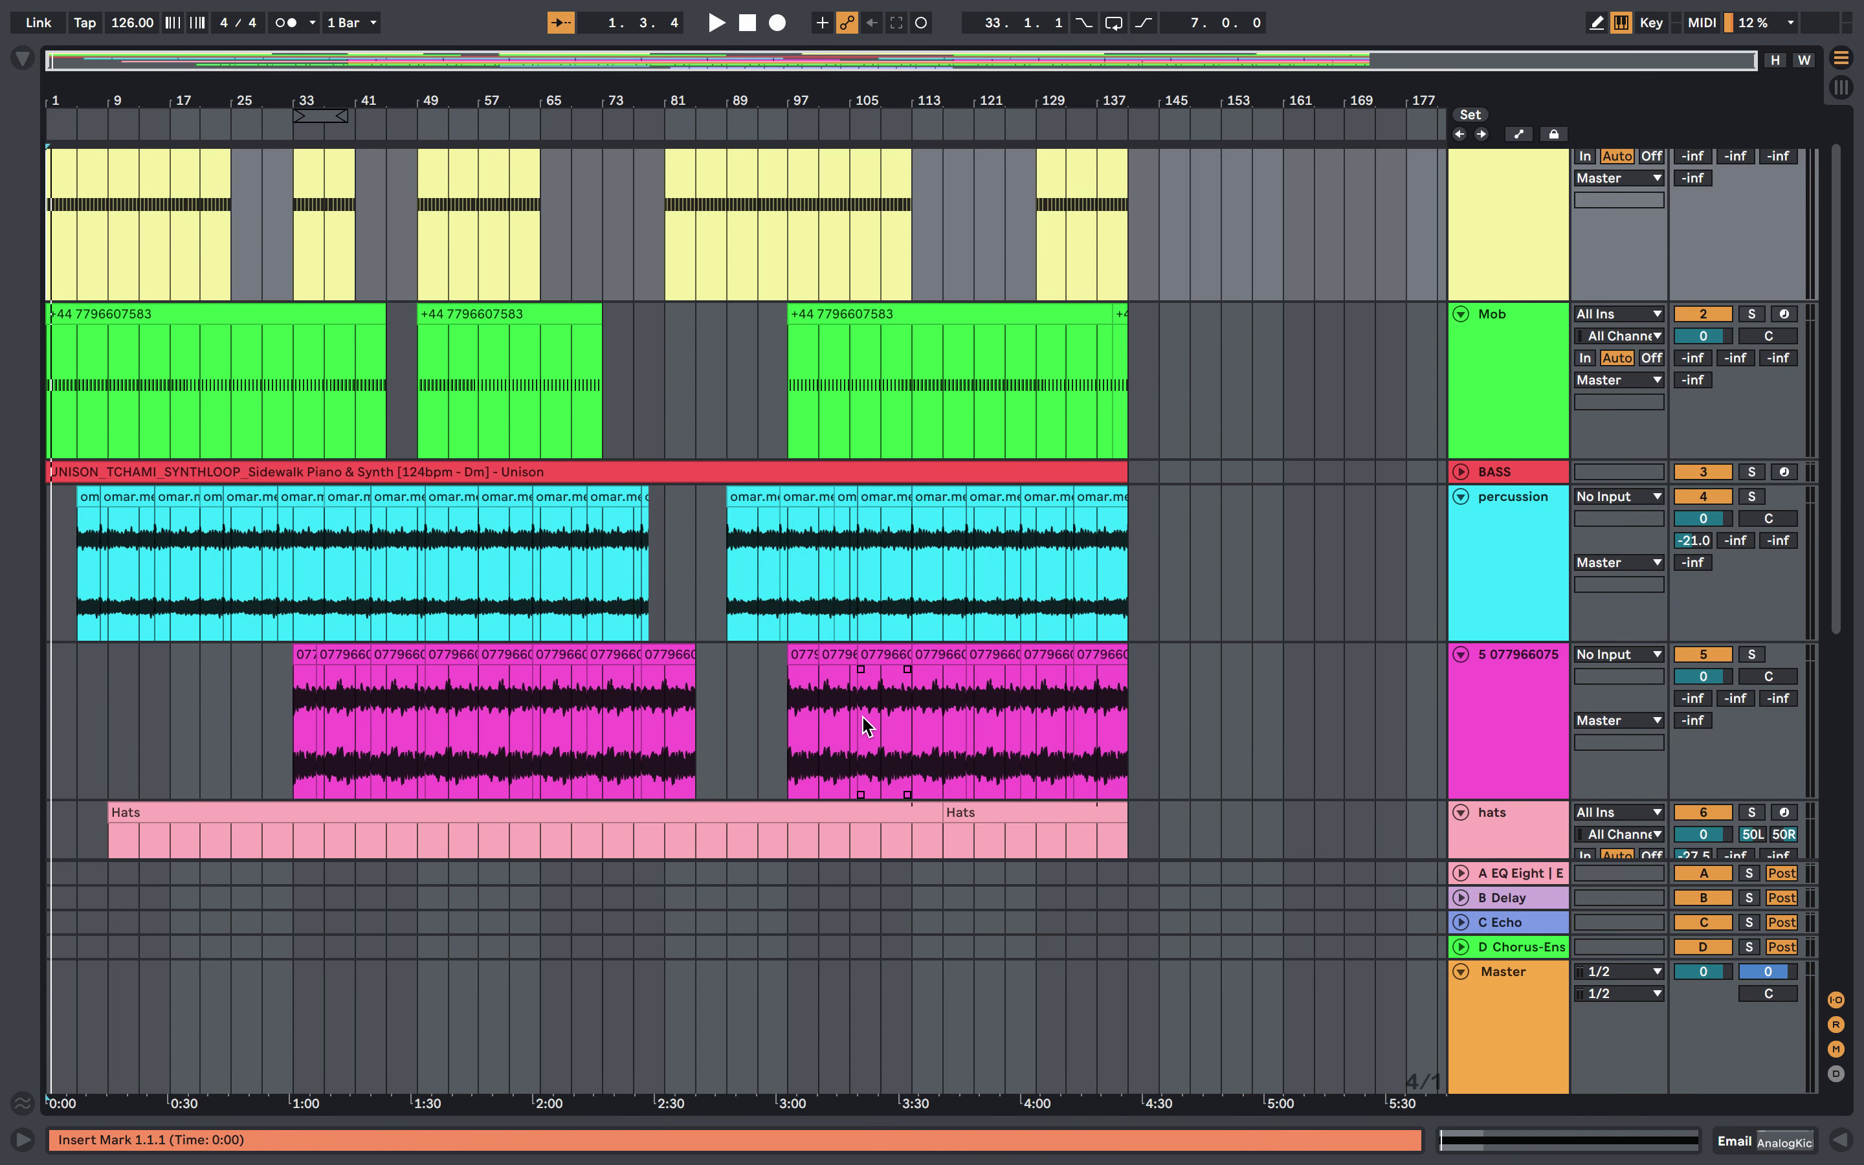
scroll(866, 727, up, 1)
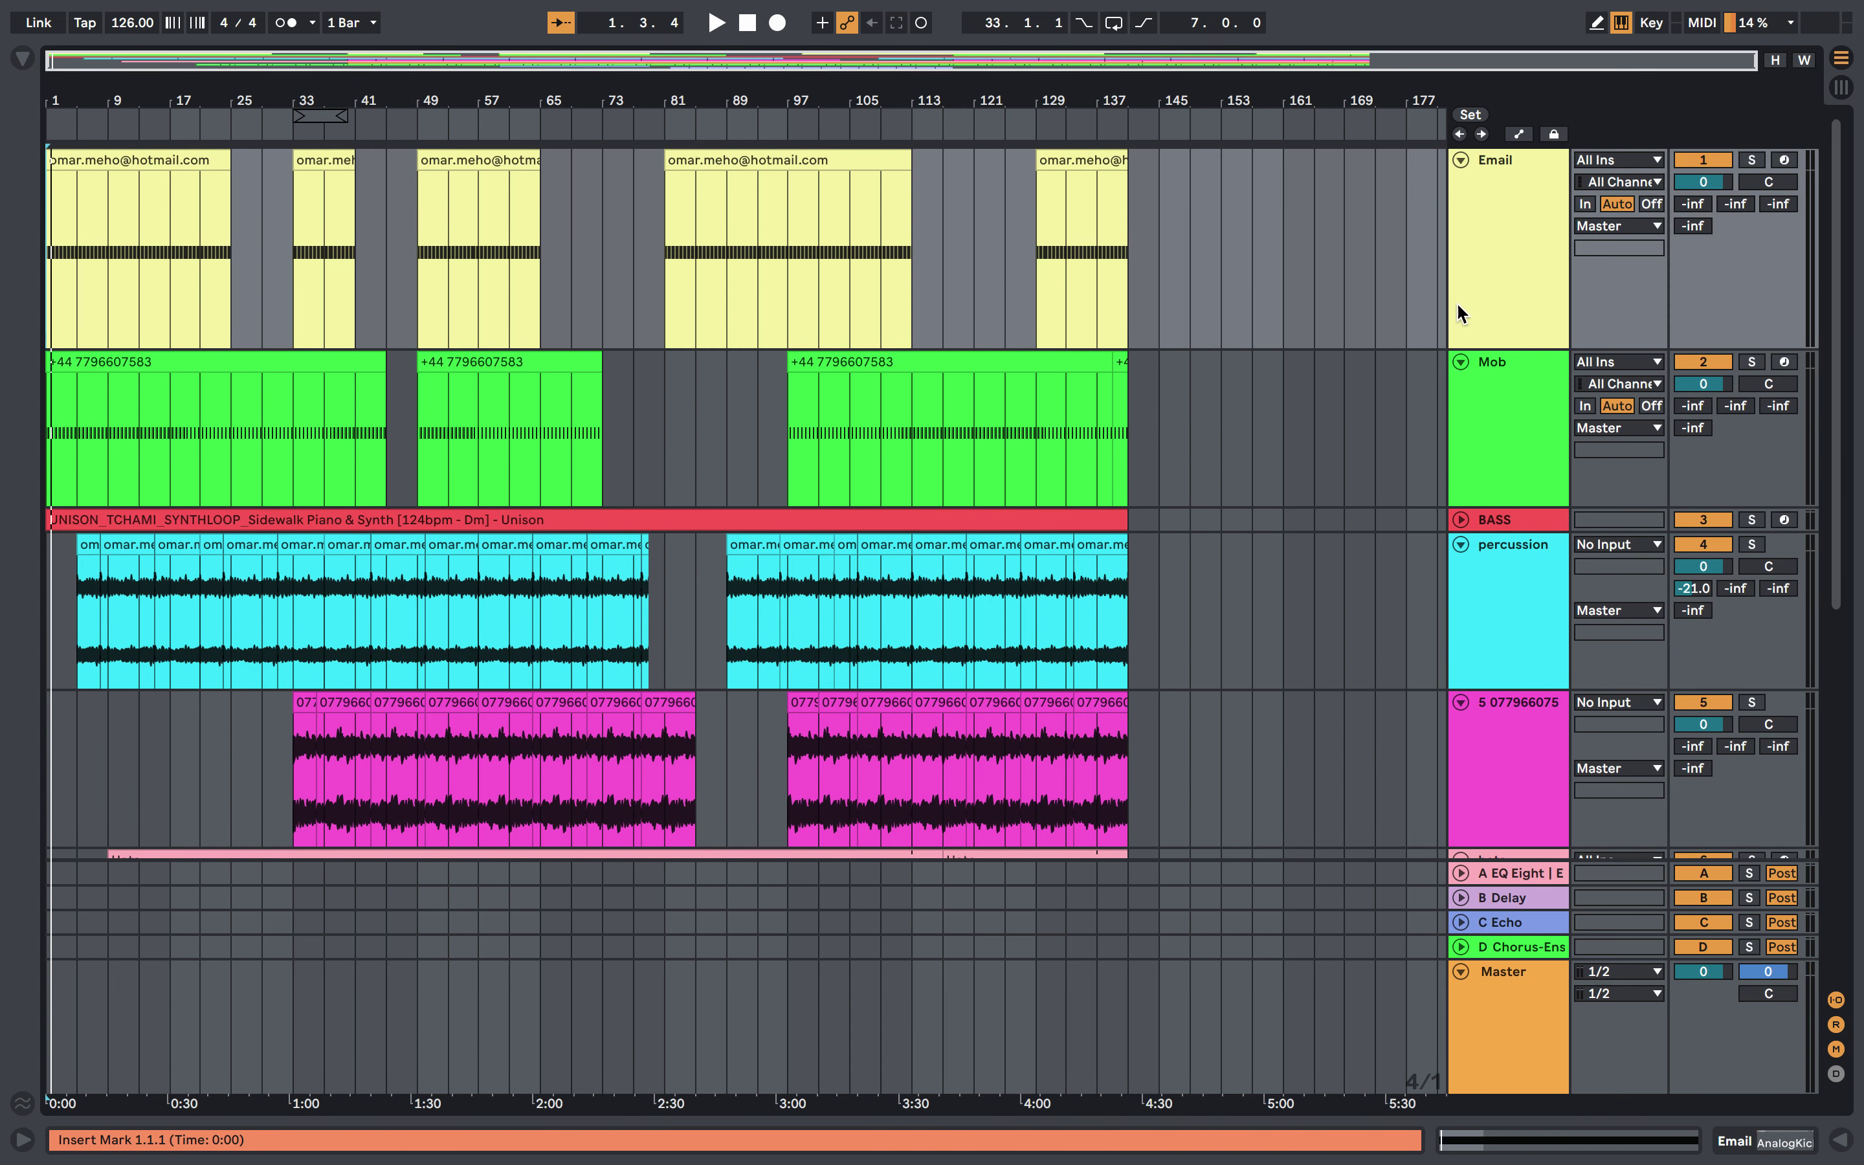
key(plus)
key(plus)
key(plus)
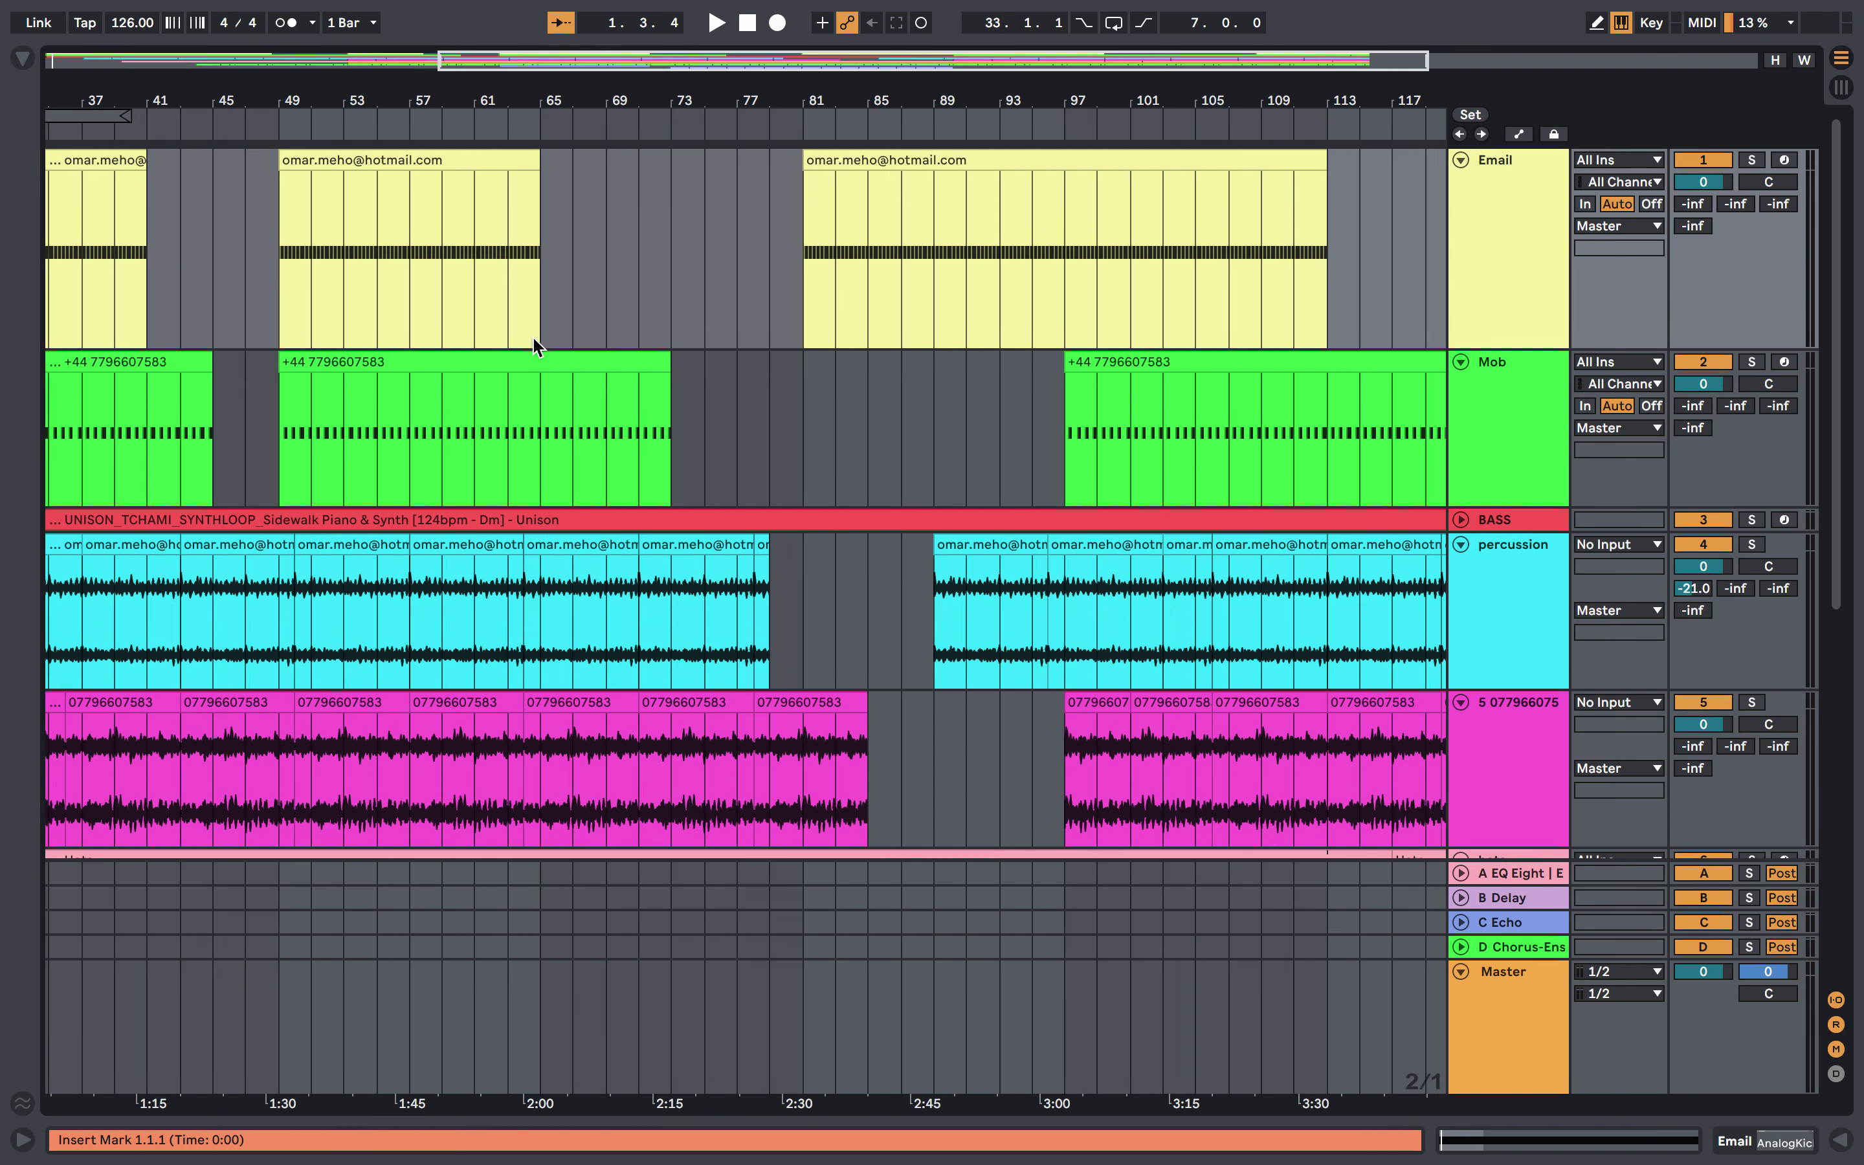
key(minus)
key(minus)
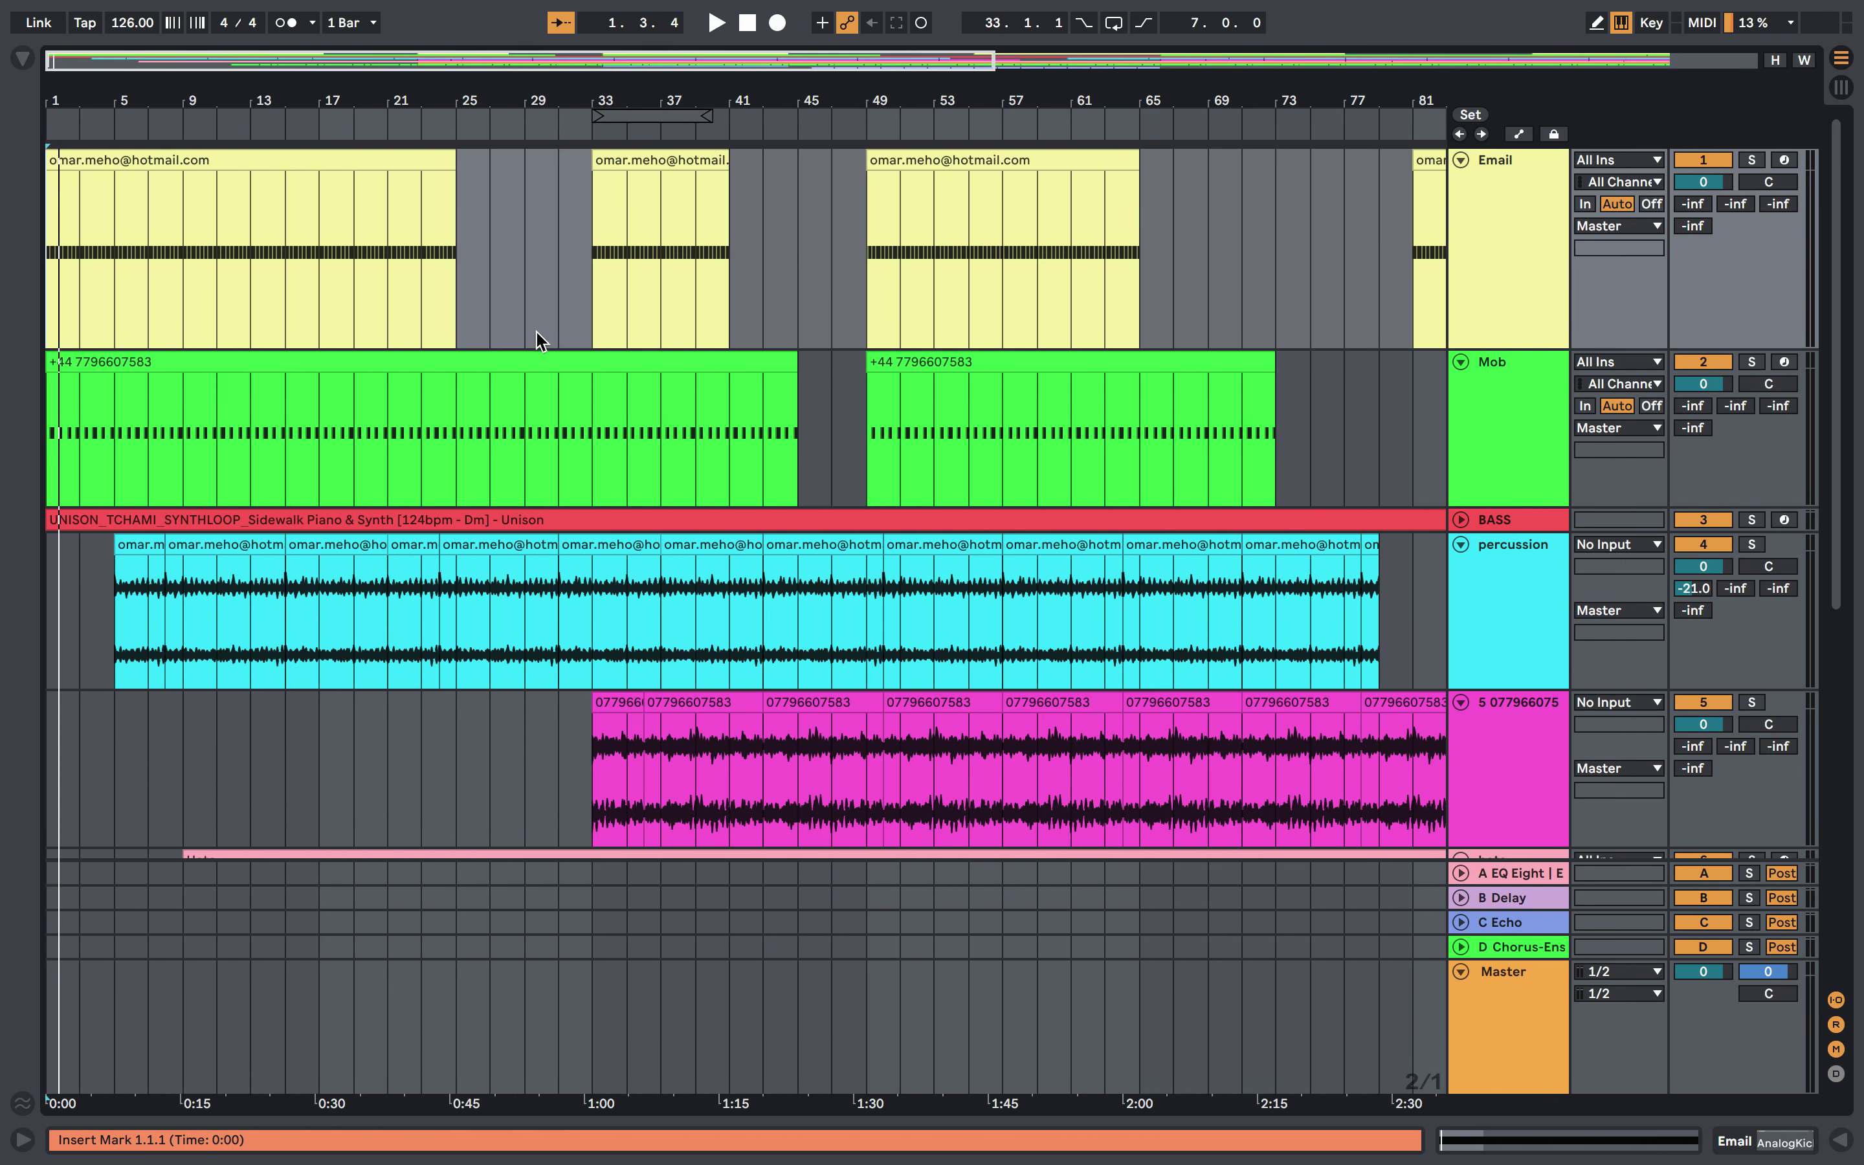
double_click(1509, 262)
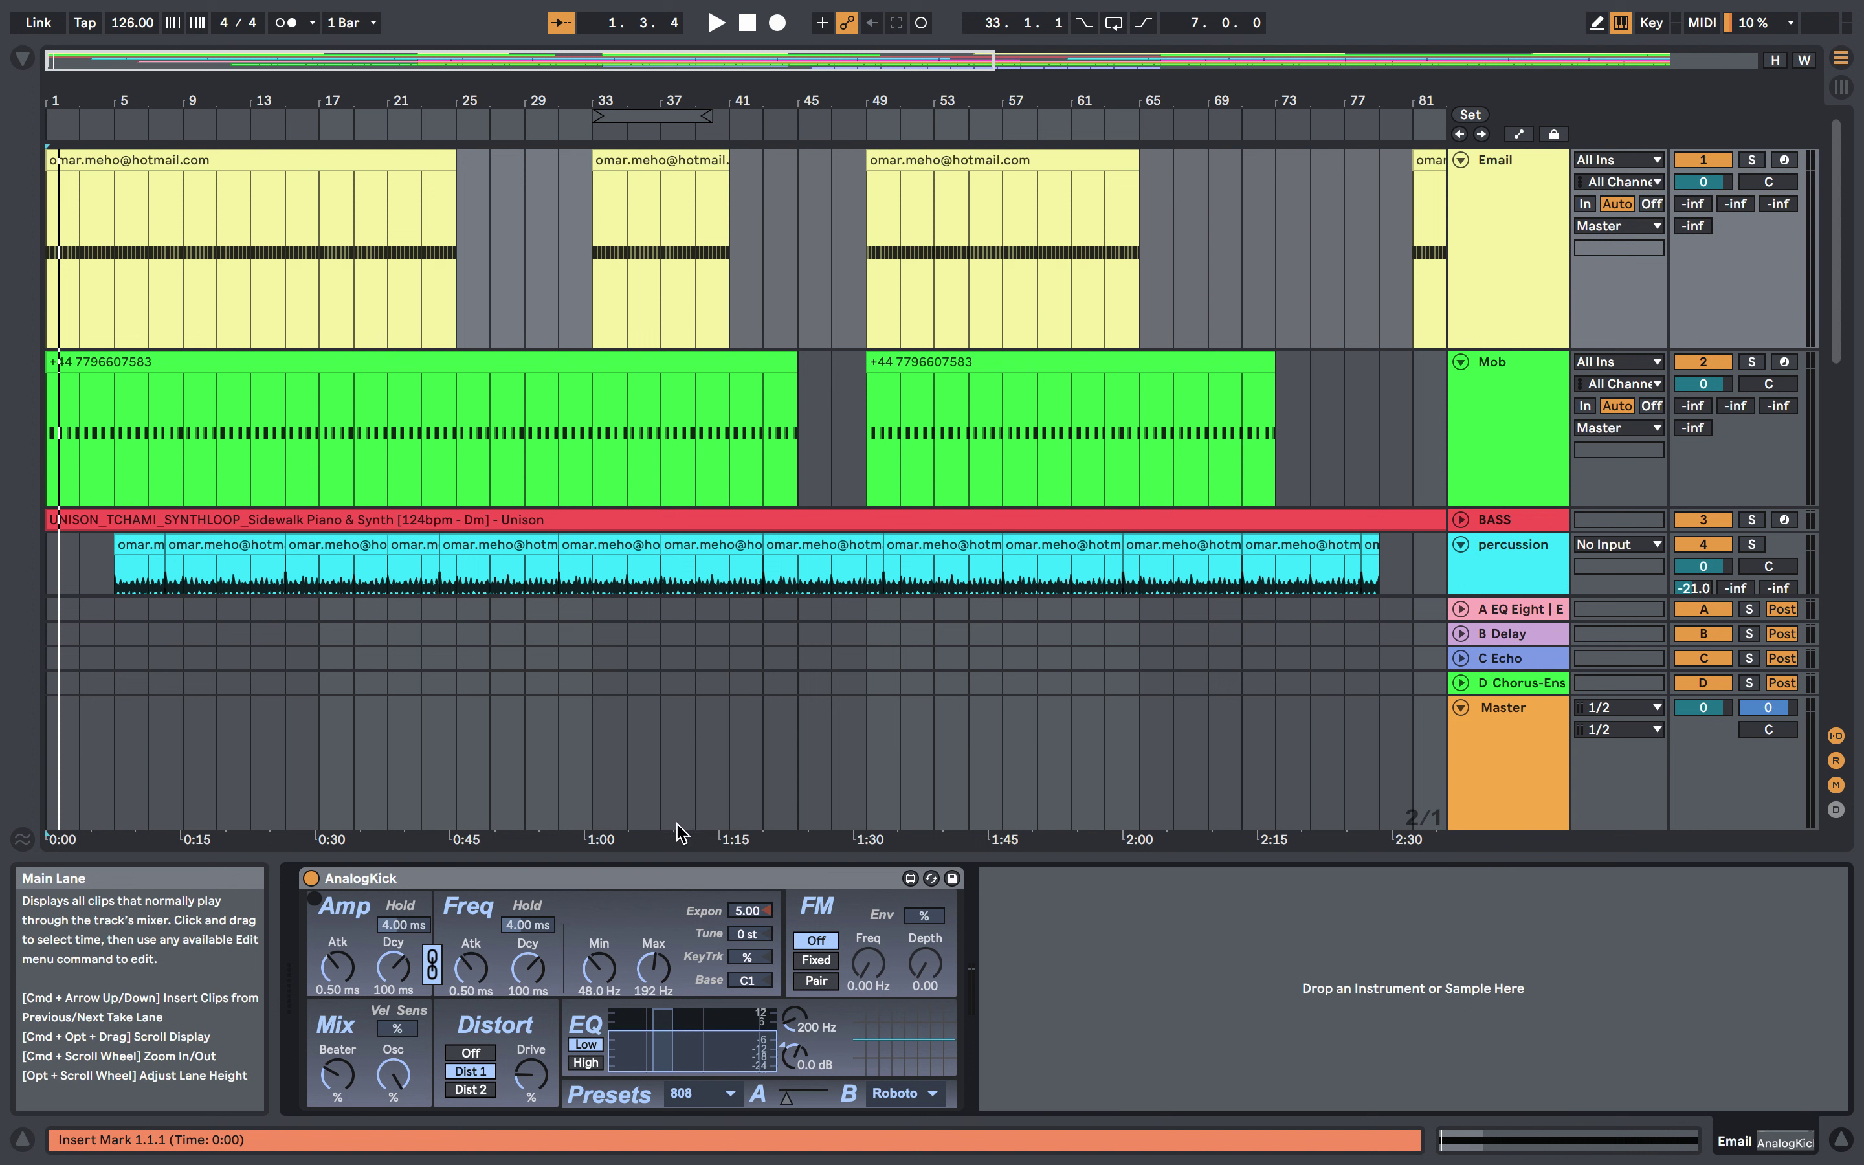
- Select AnalogKick, solo the Email track, and audition it briefly, stopping at 2.2.3
click(670, 877)
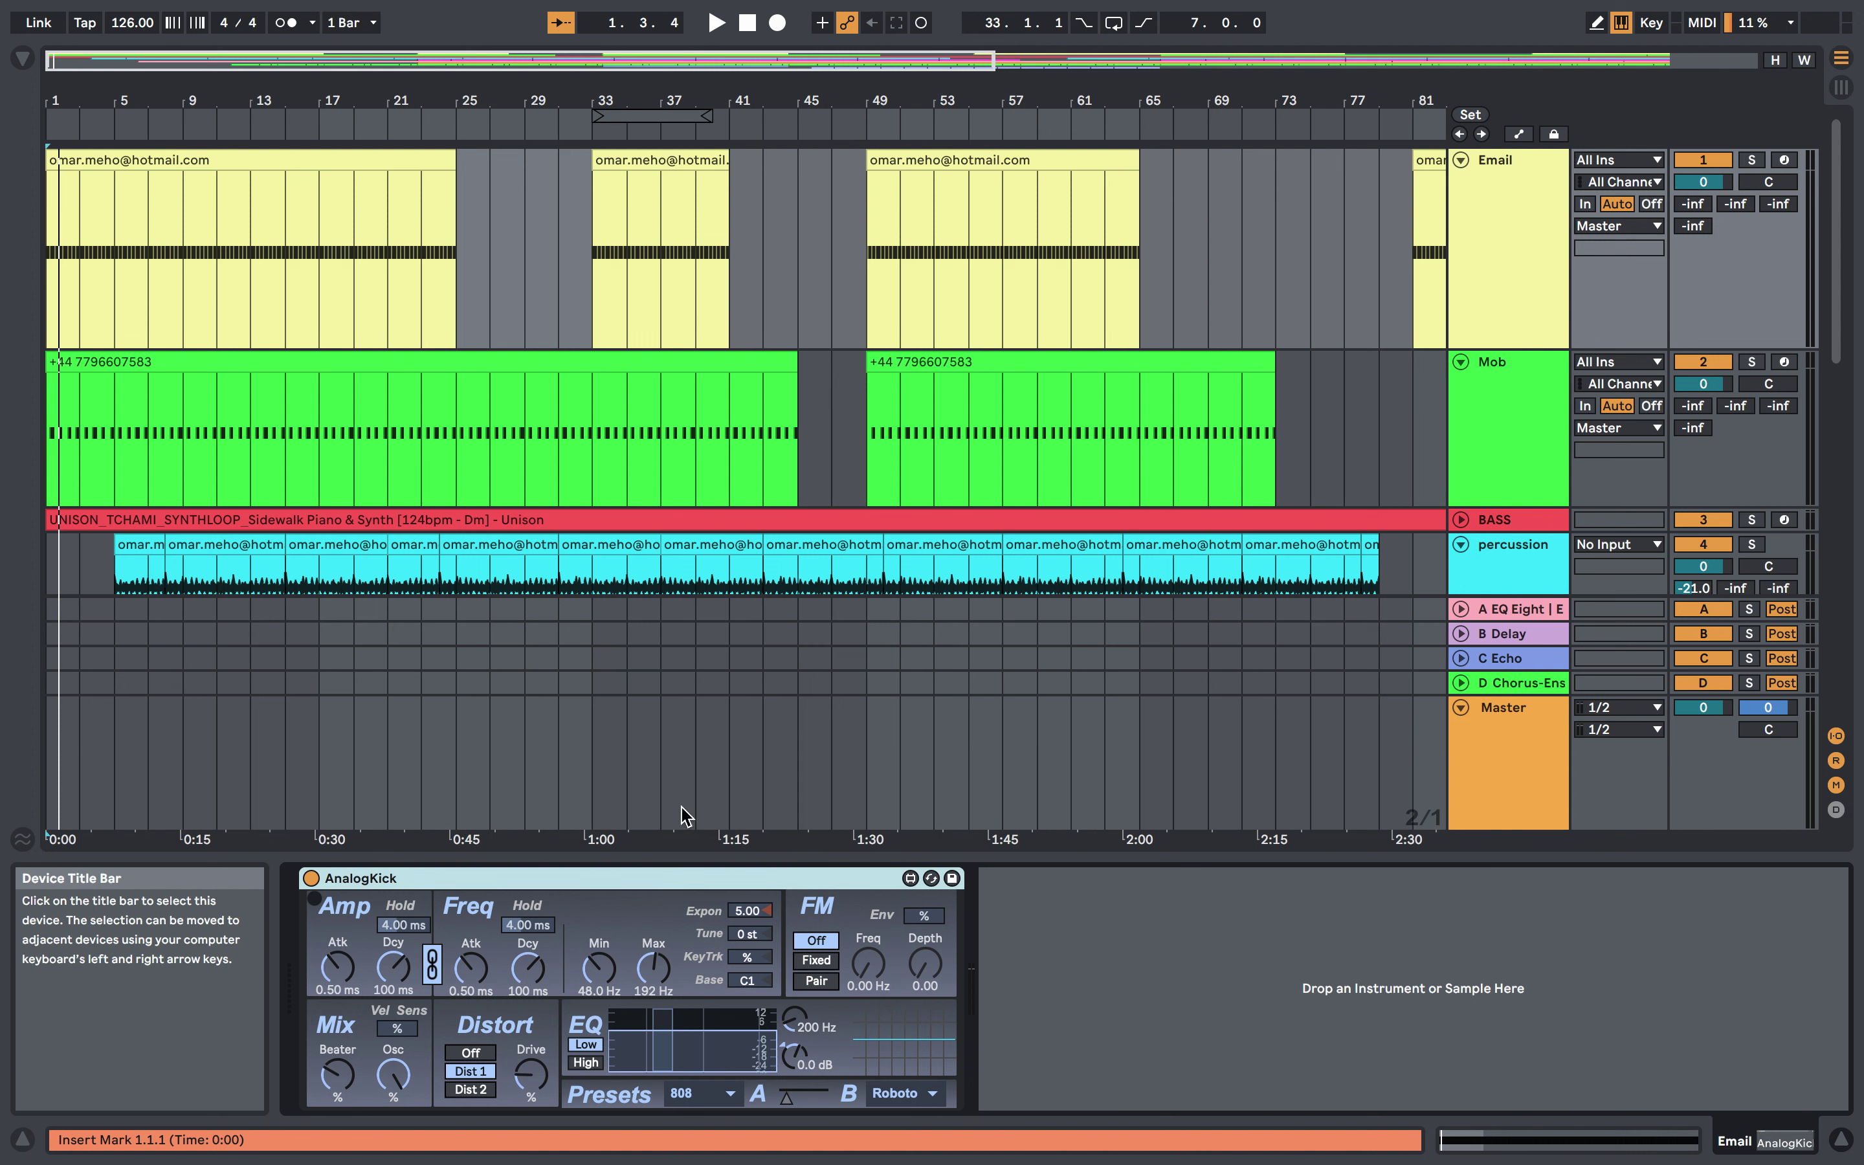
click(1753, 161)
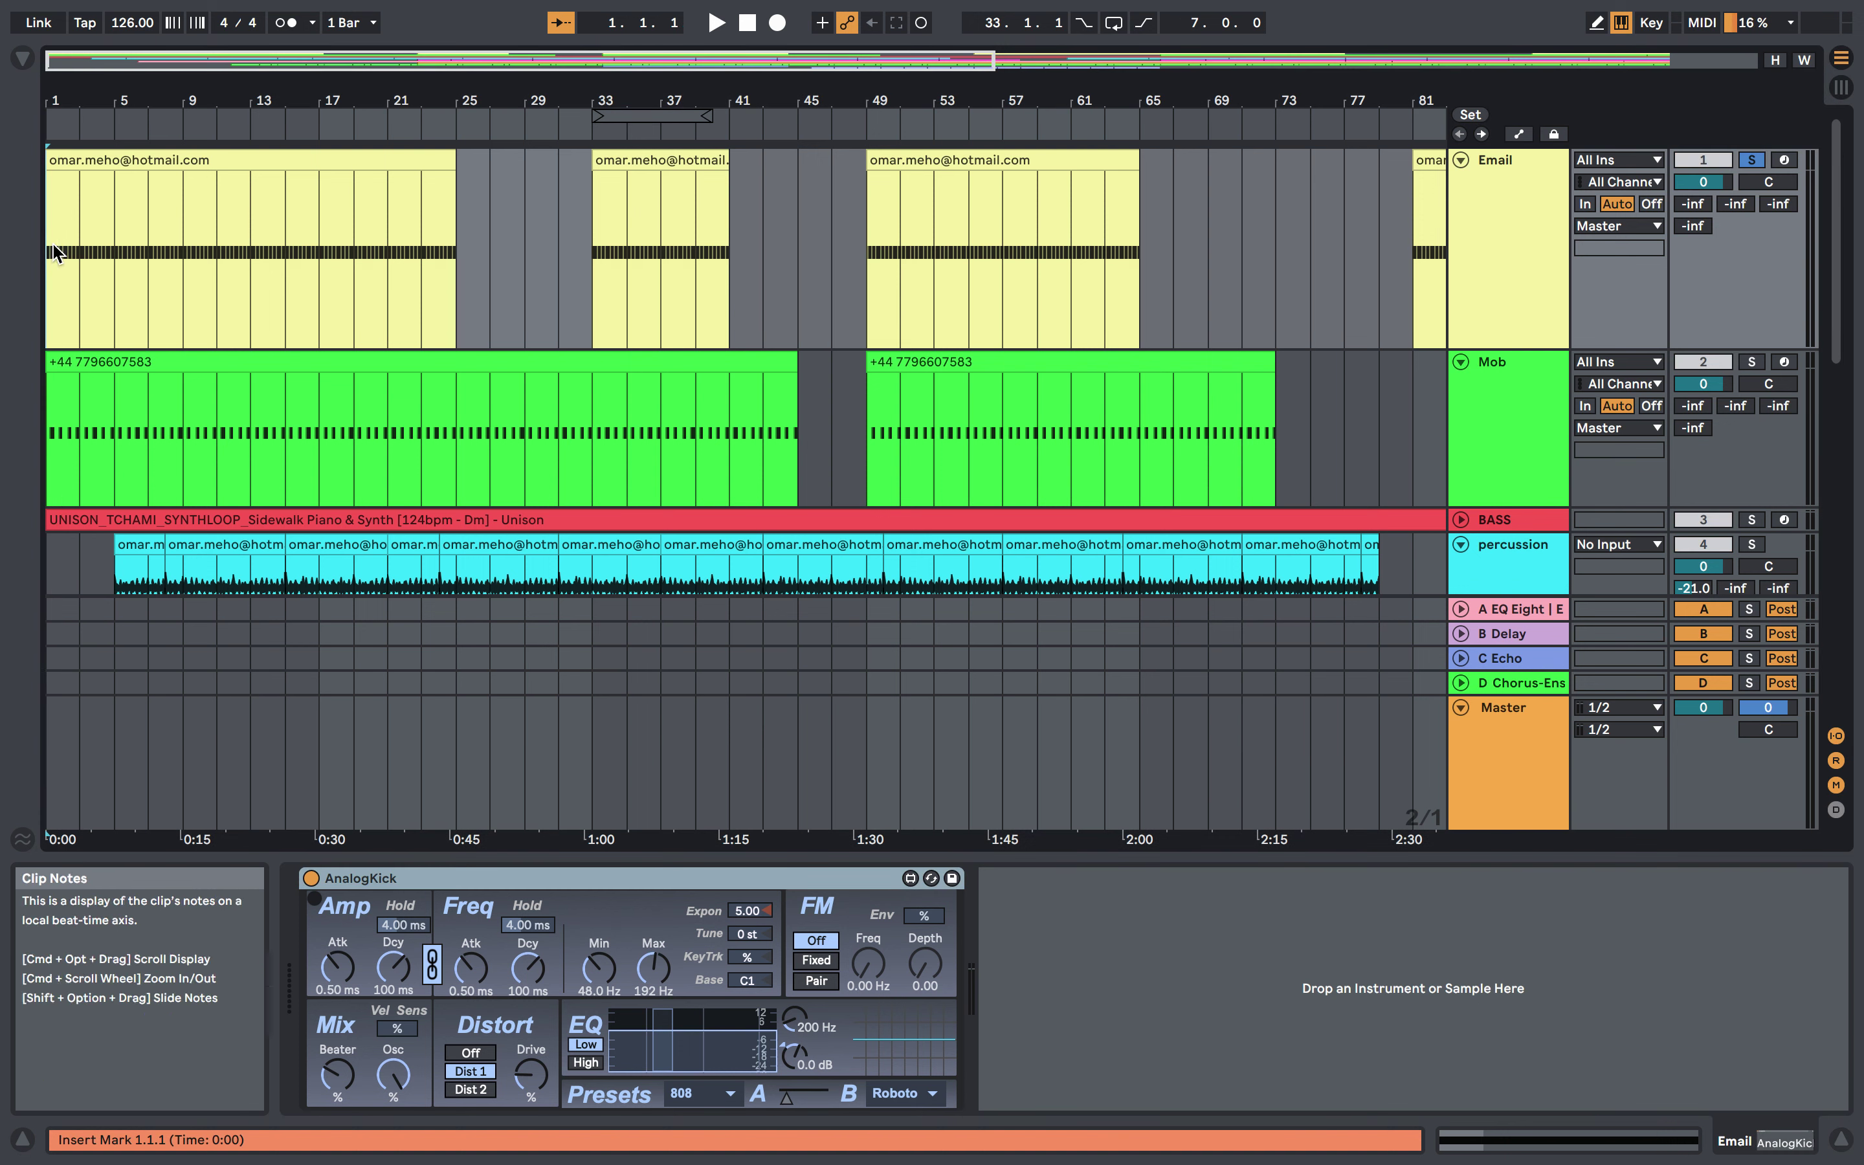
key(space)
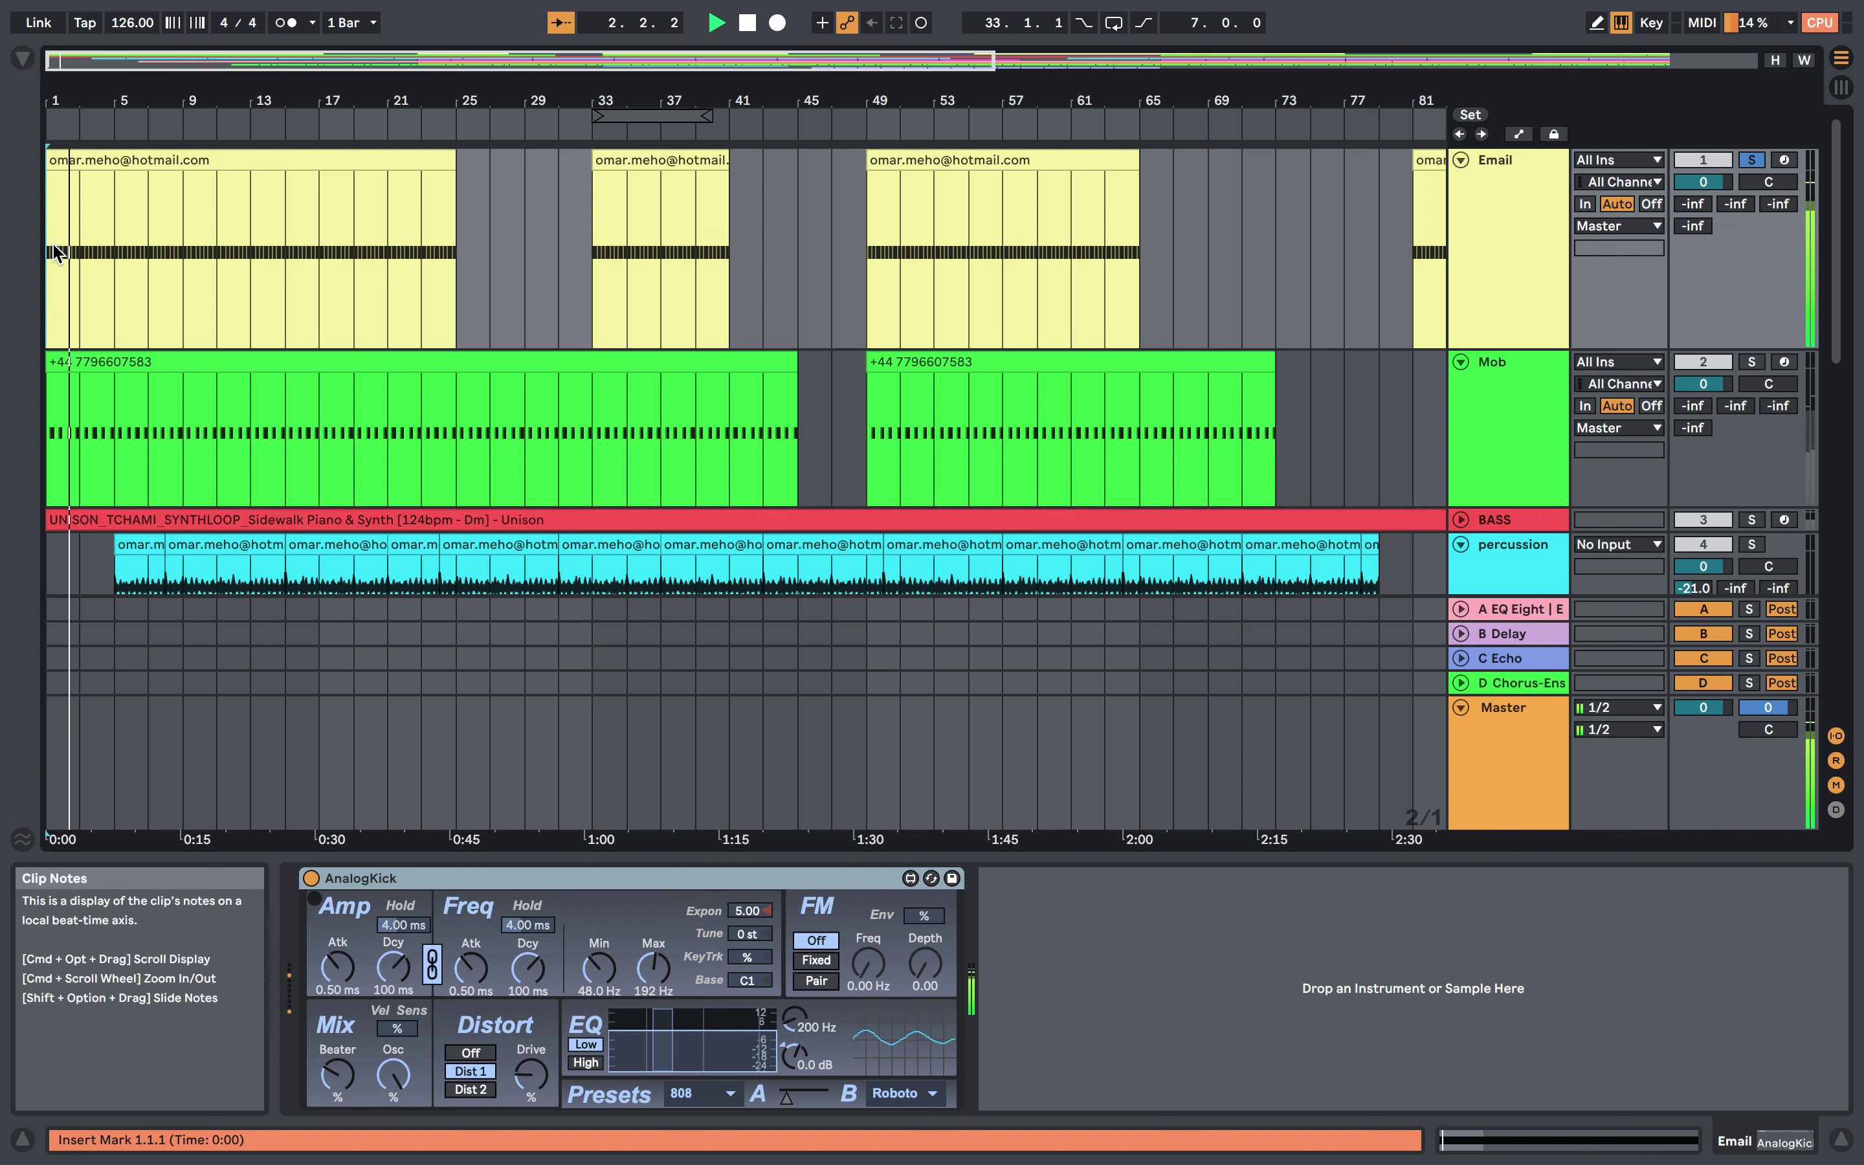
key(space)
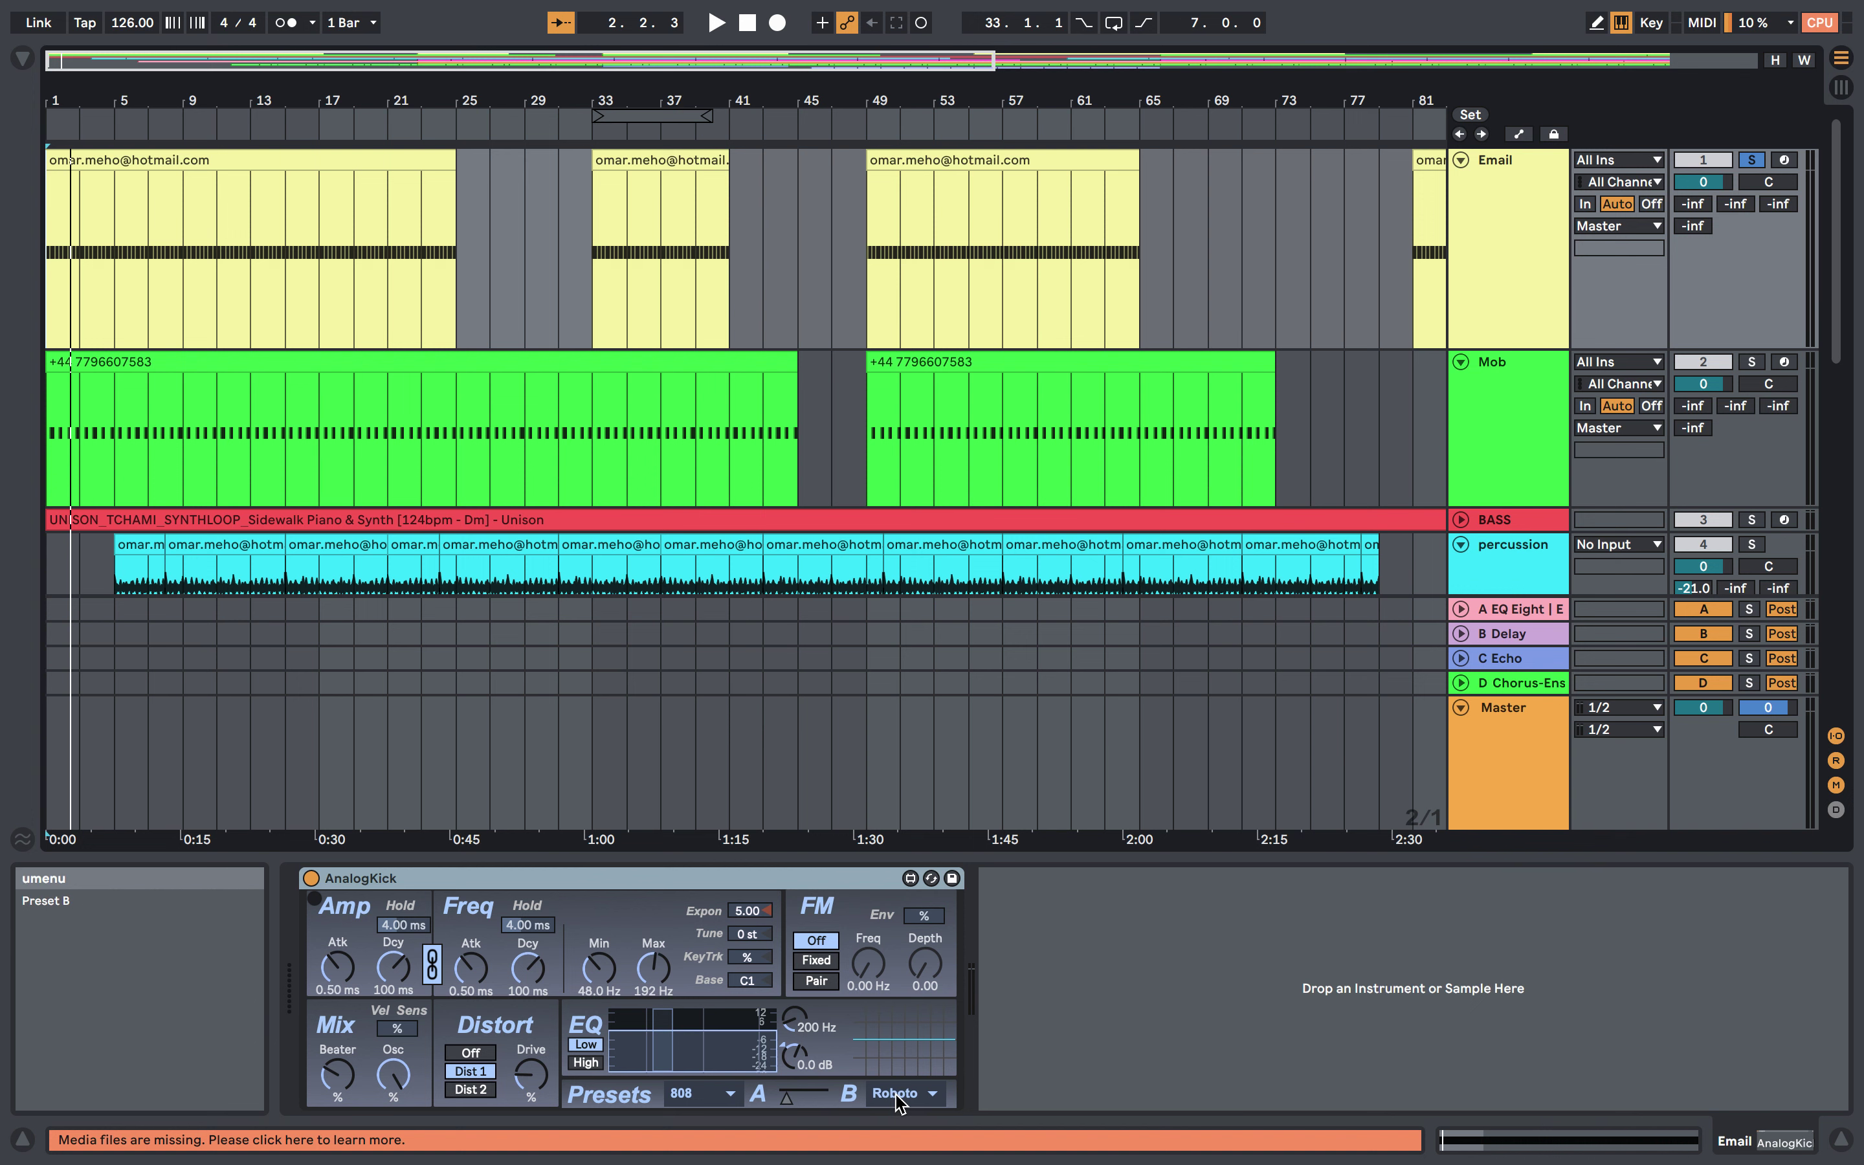
- Solo the Mob track to audition its Palmas part, then unfold the BASS track
click(1508, 420)
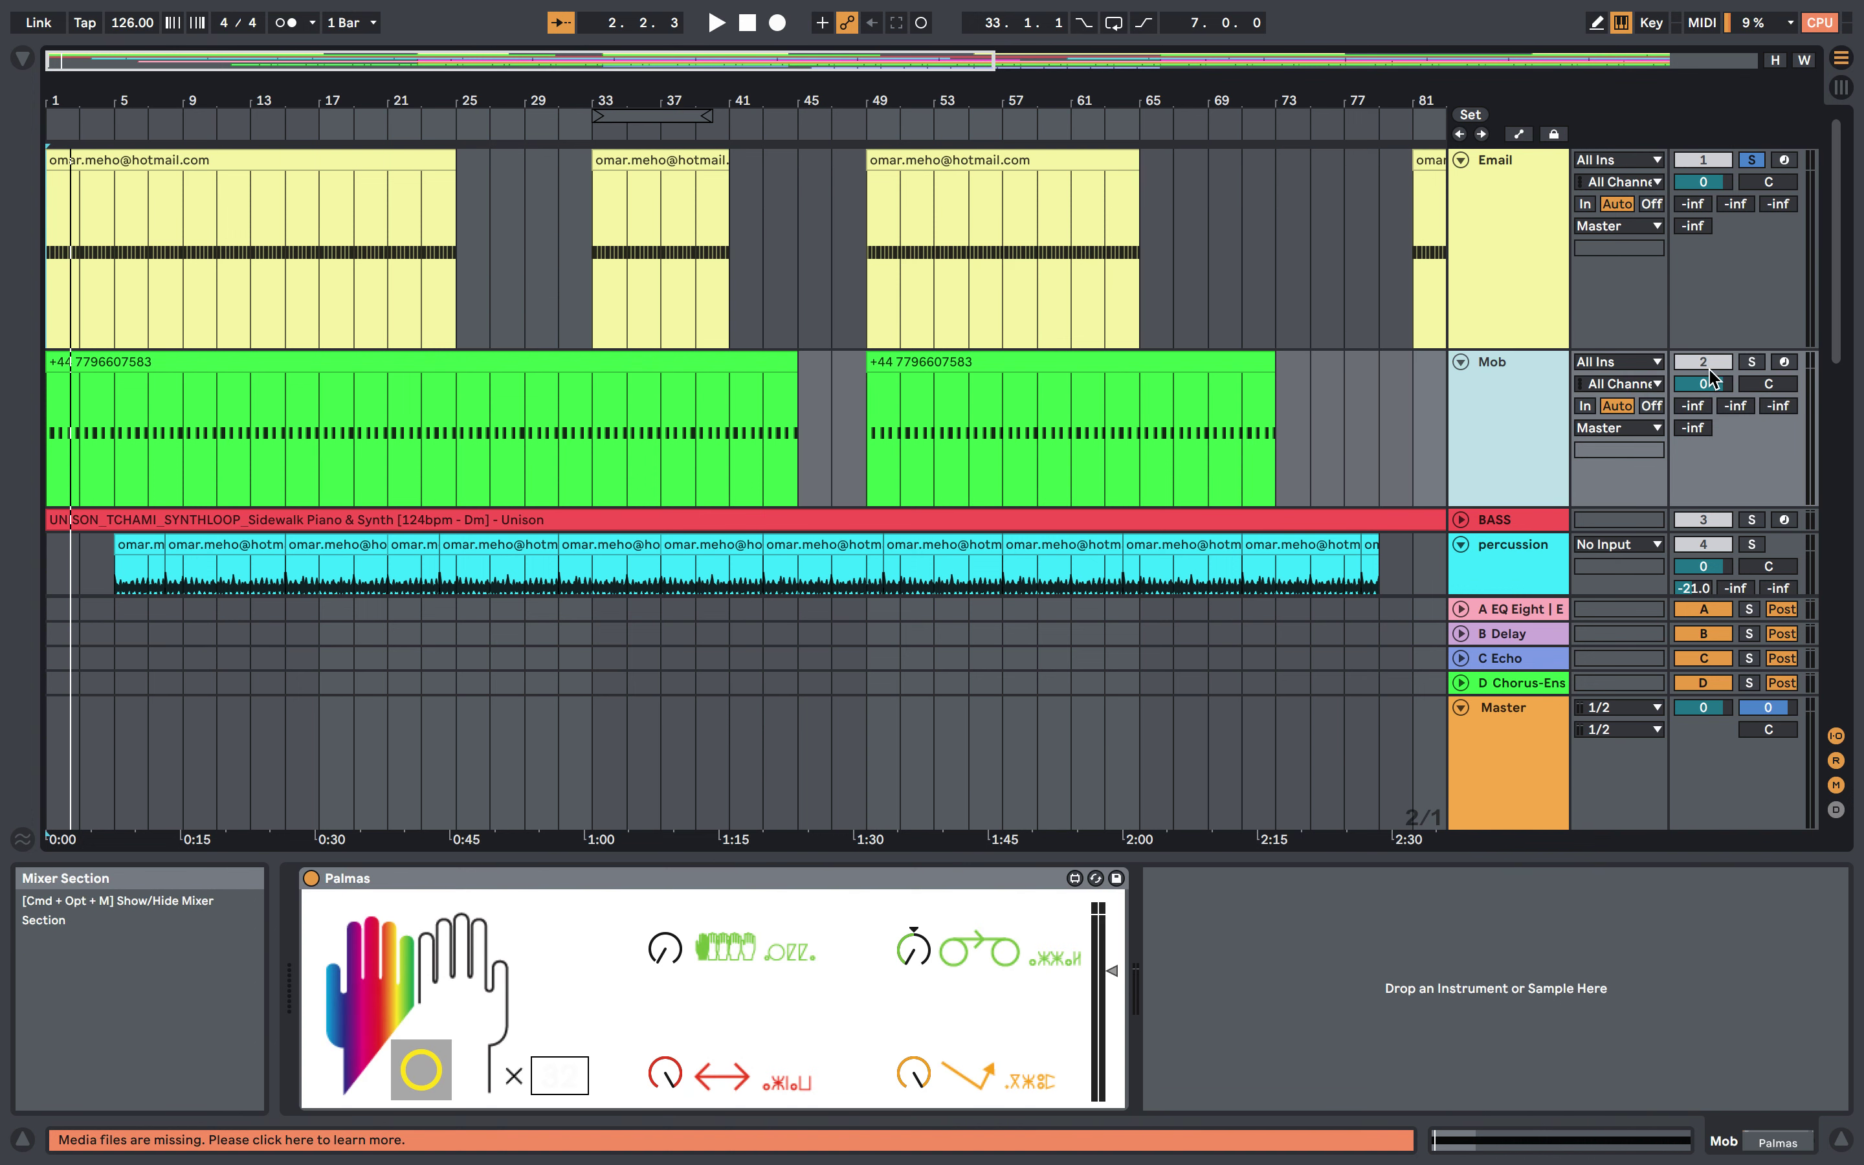
click(1751, 361)
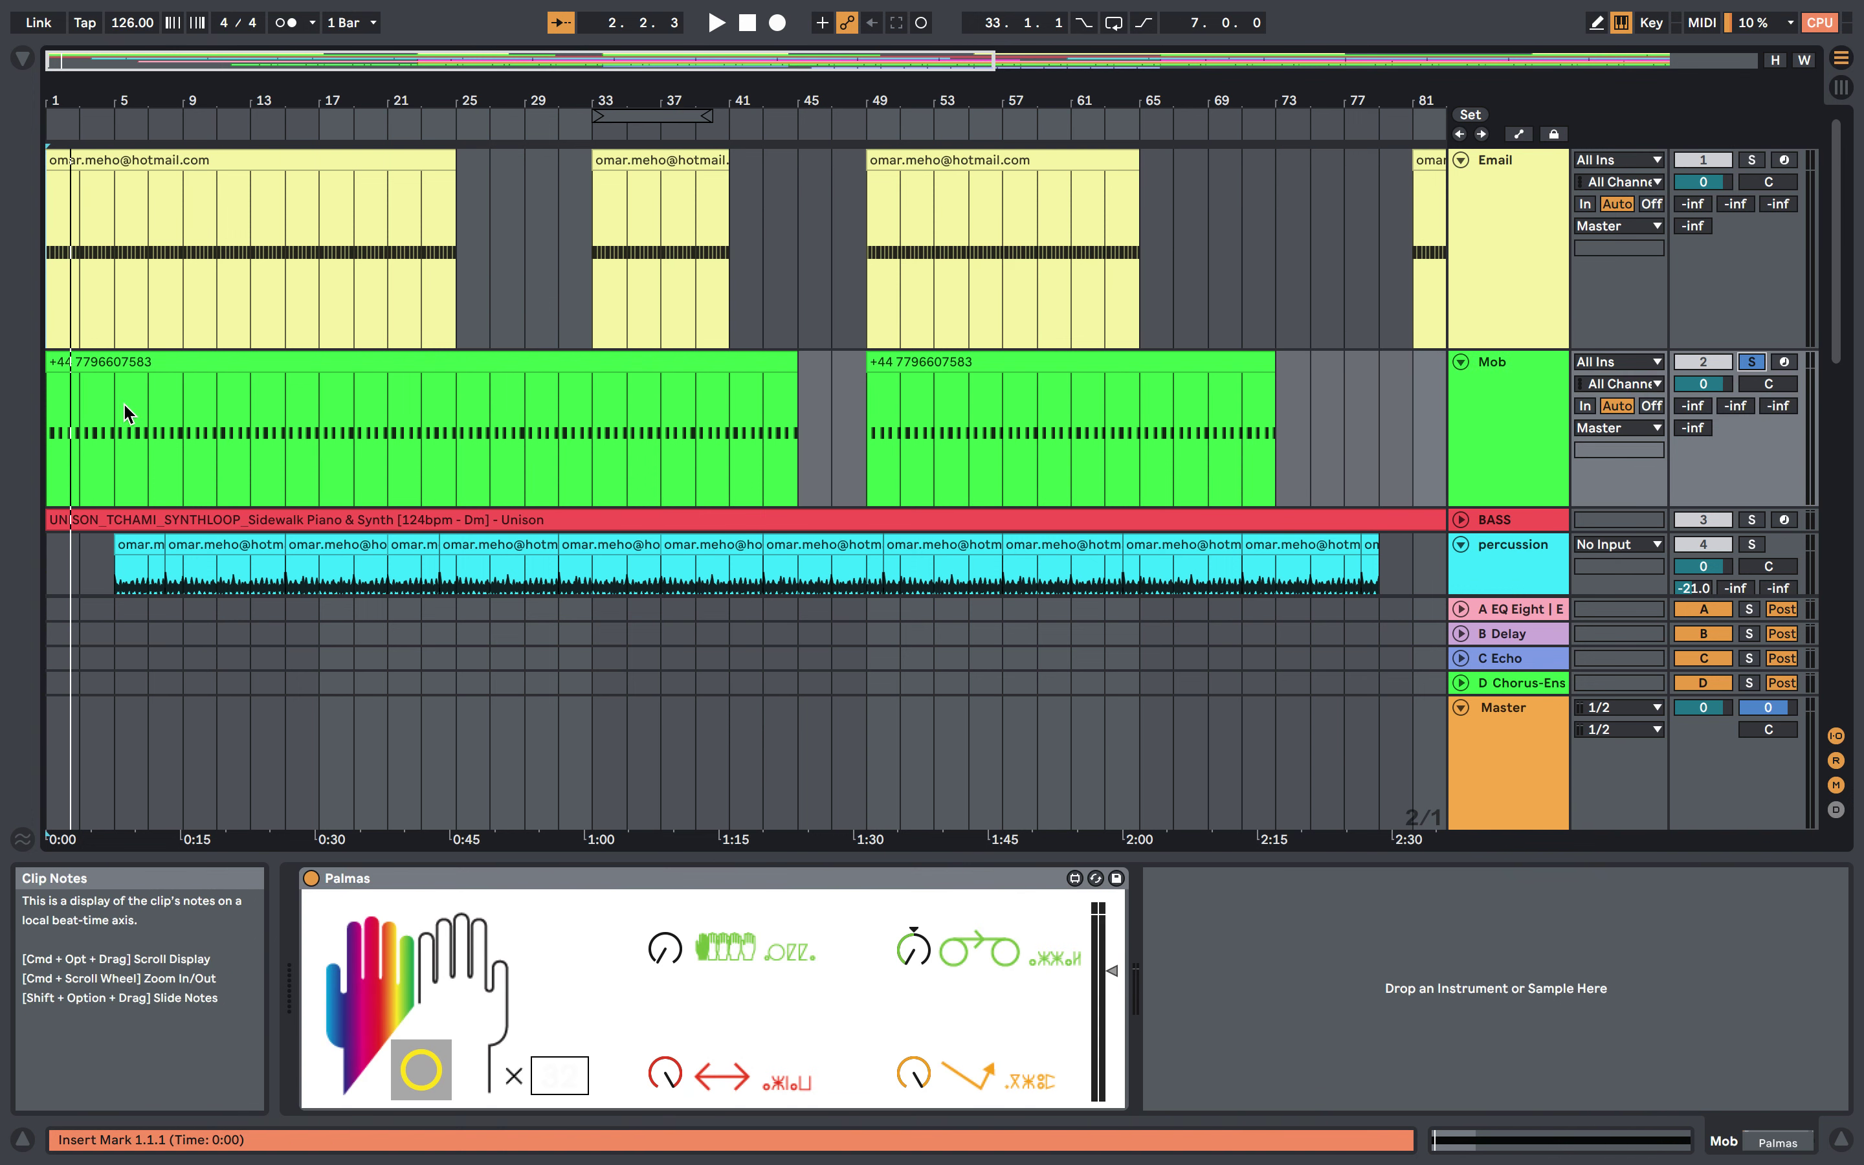
key(space)
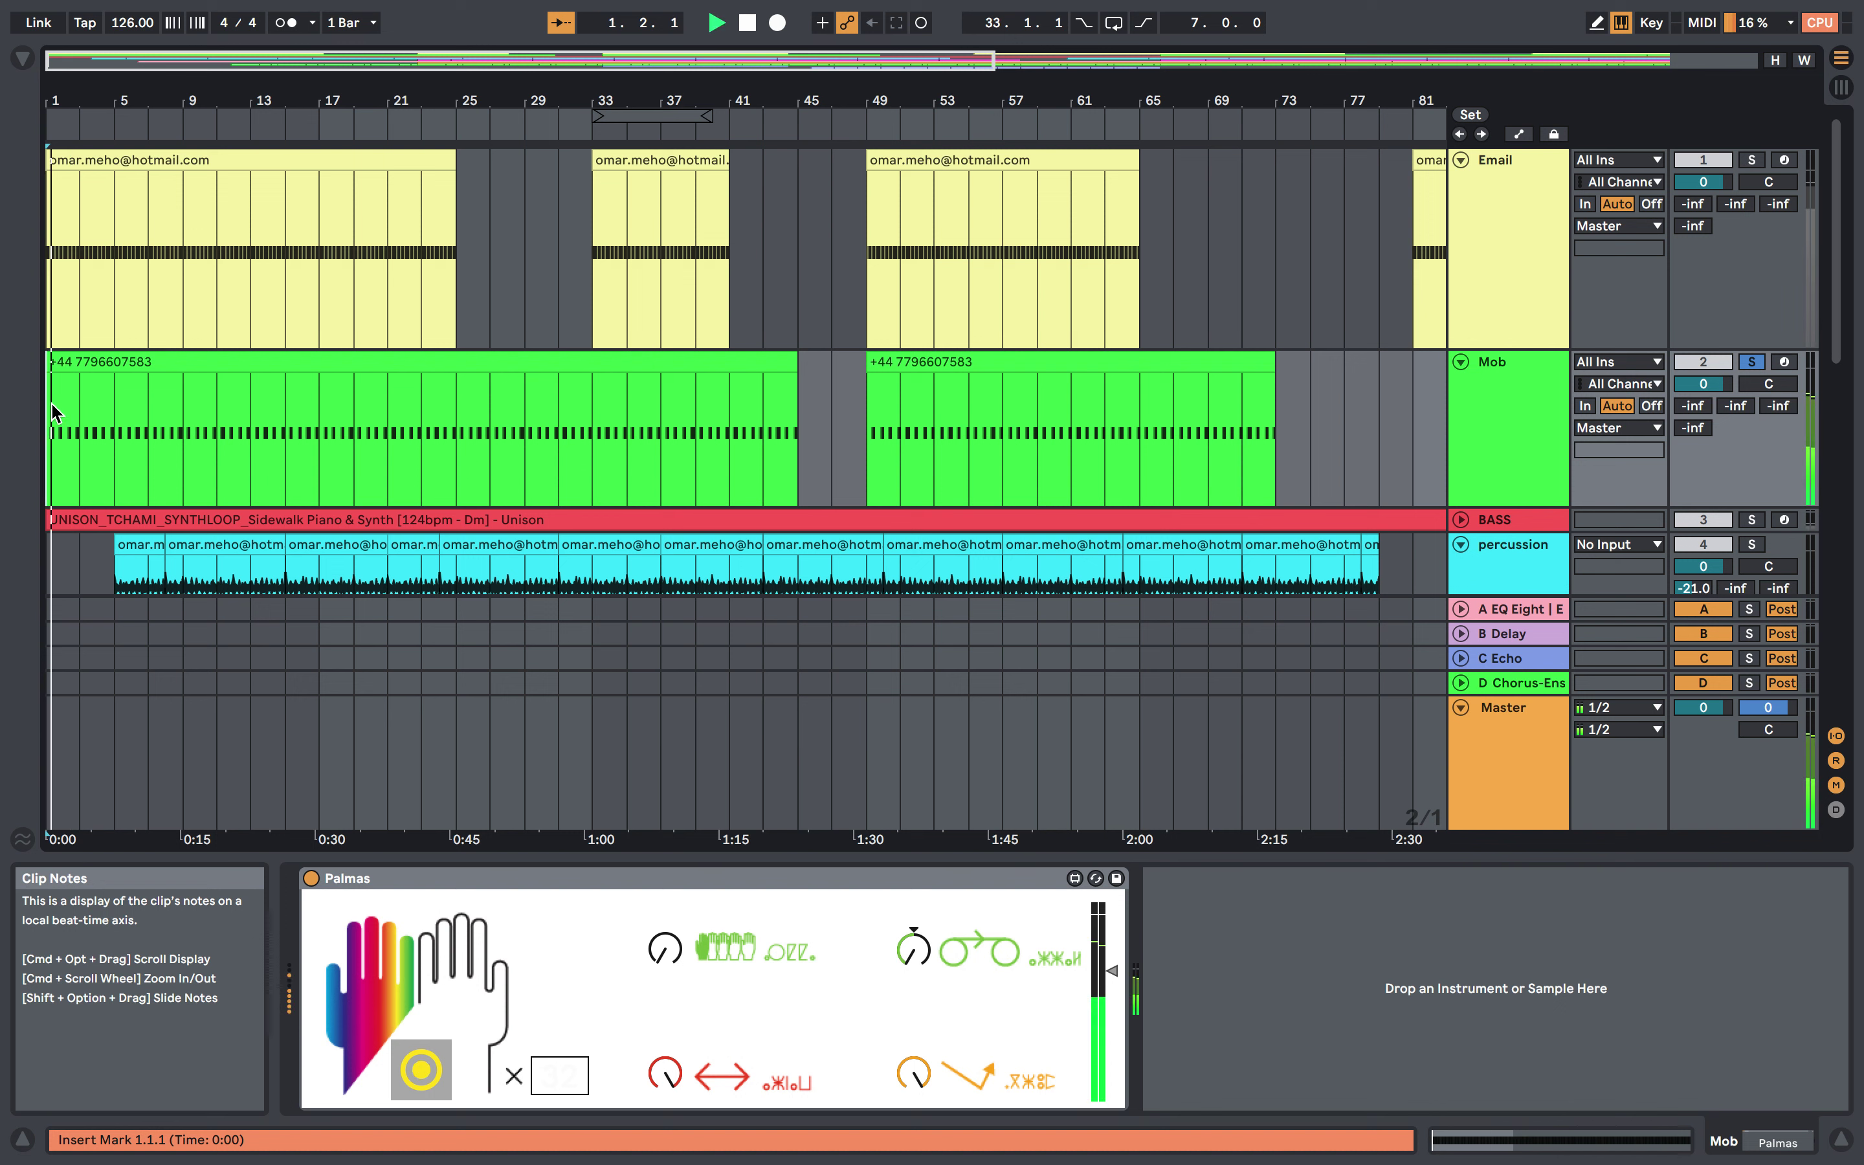
key(space)
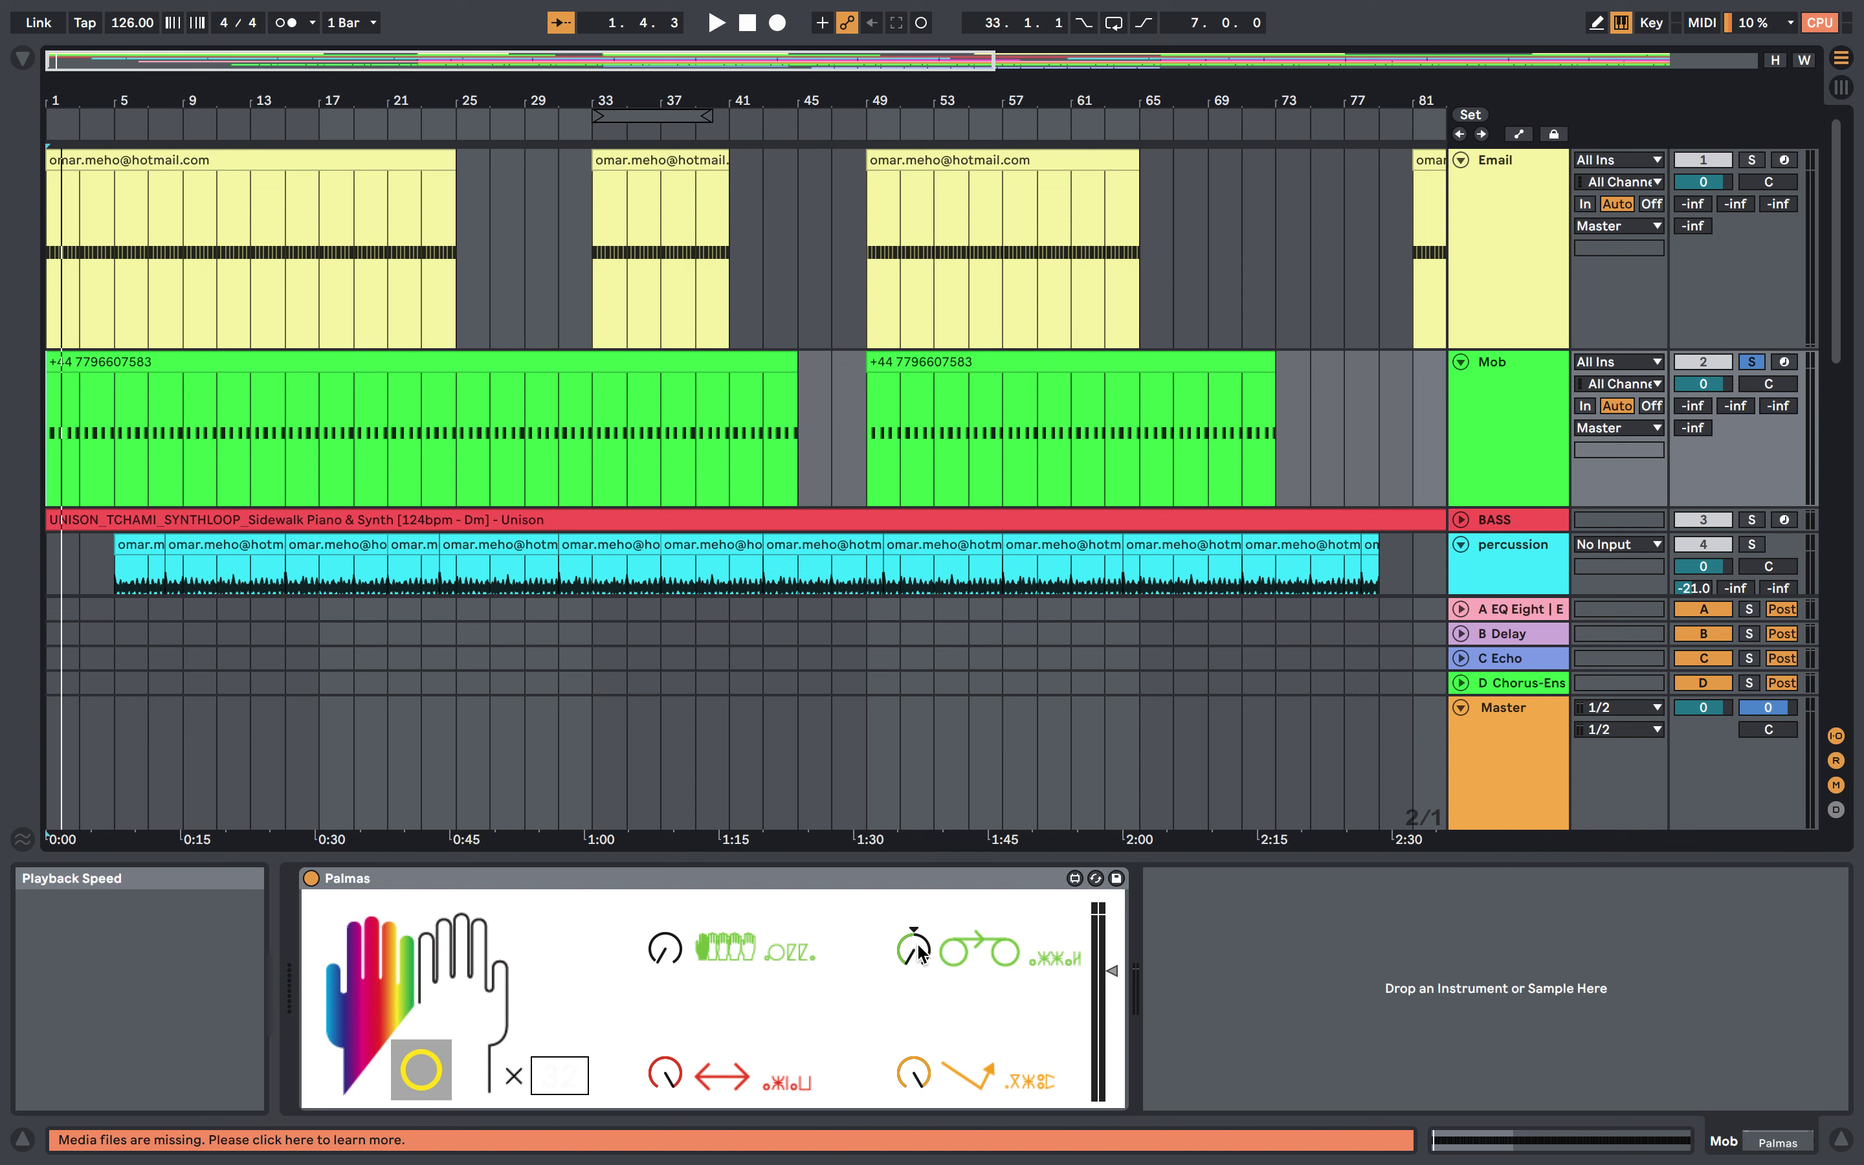
click(1461, 519)
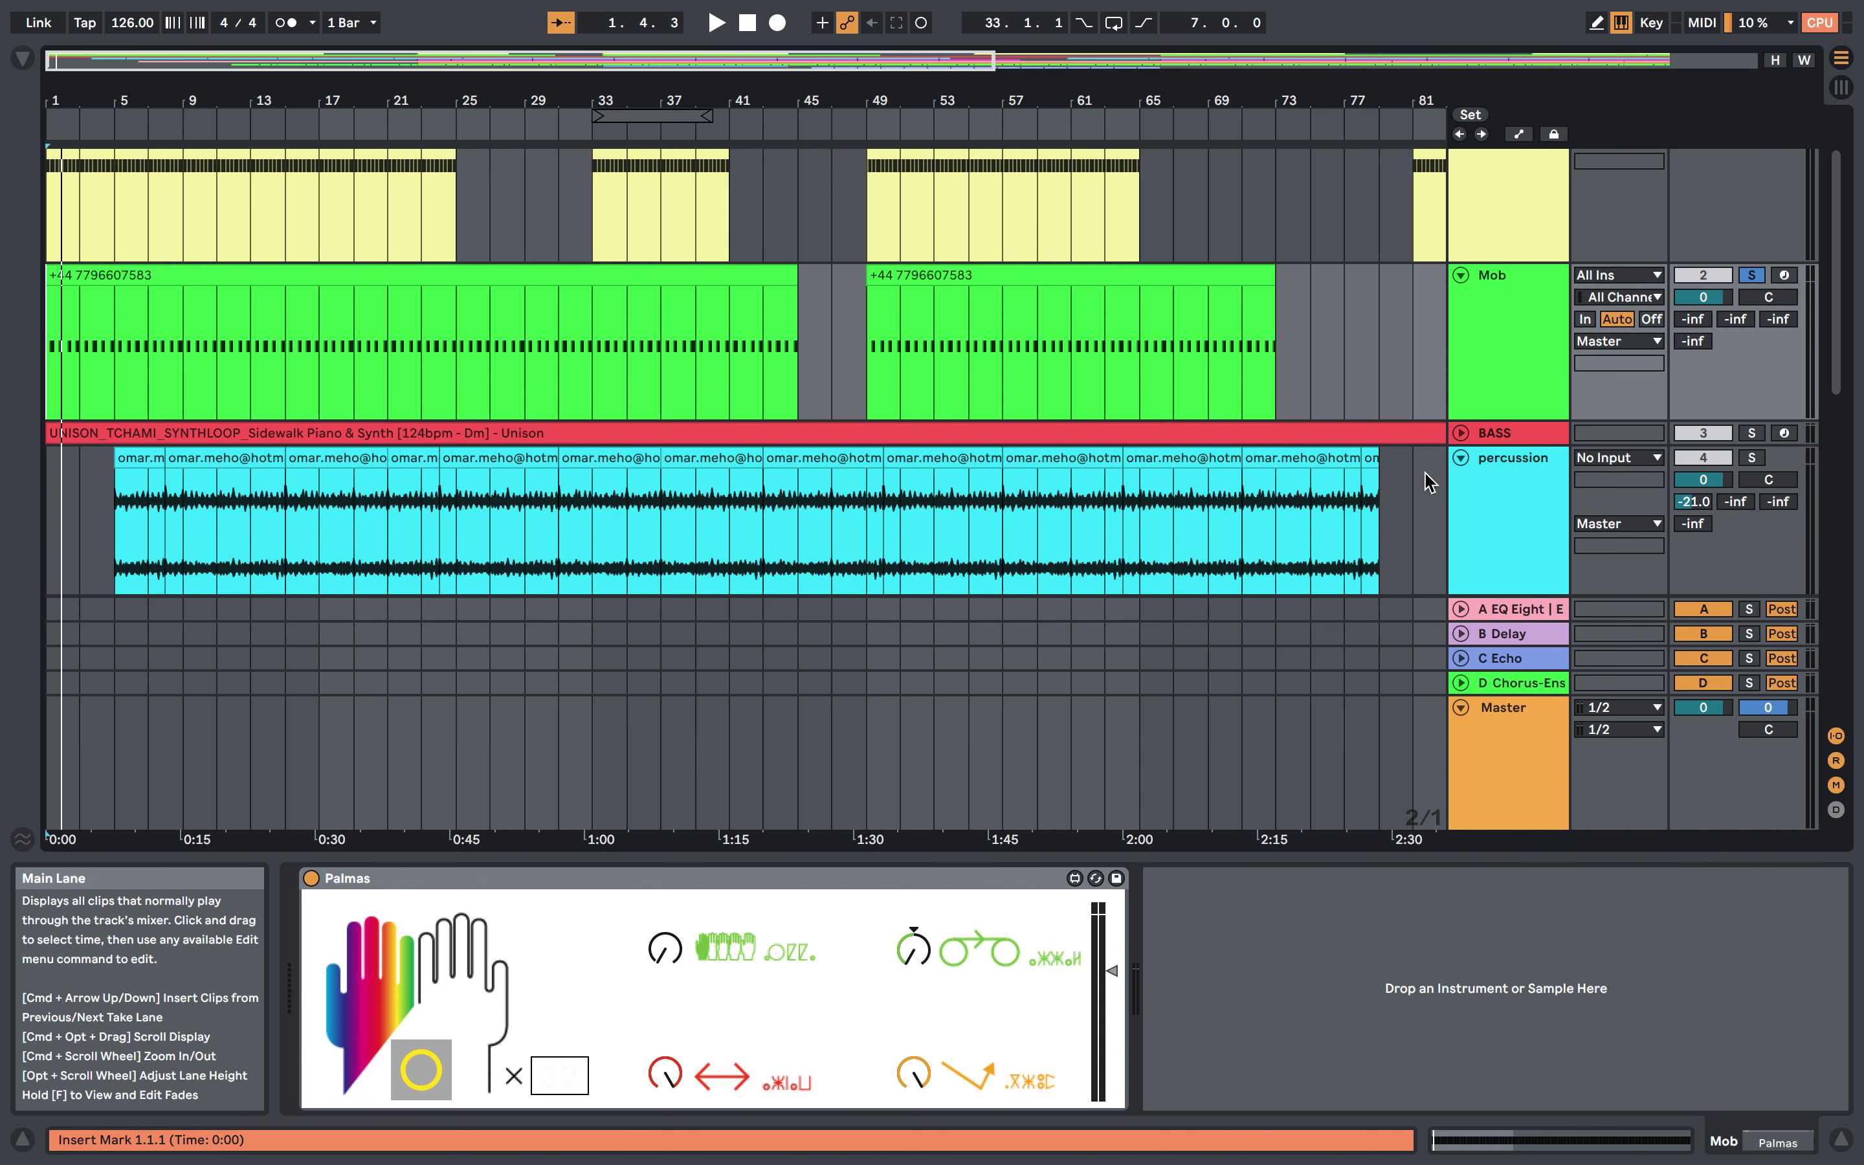
scroll(1434, 463, down, 2)
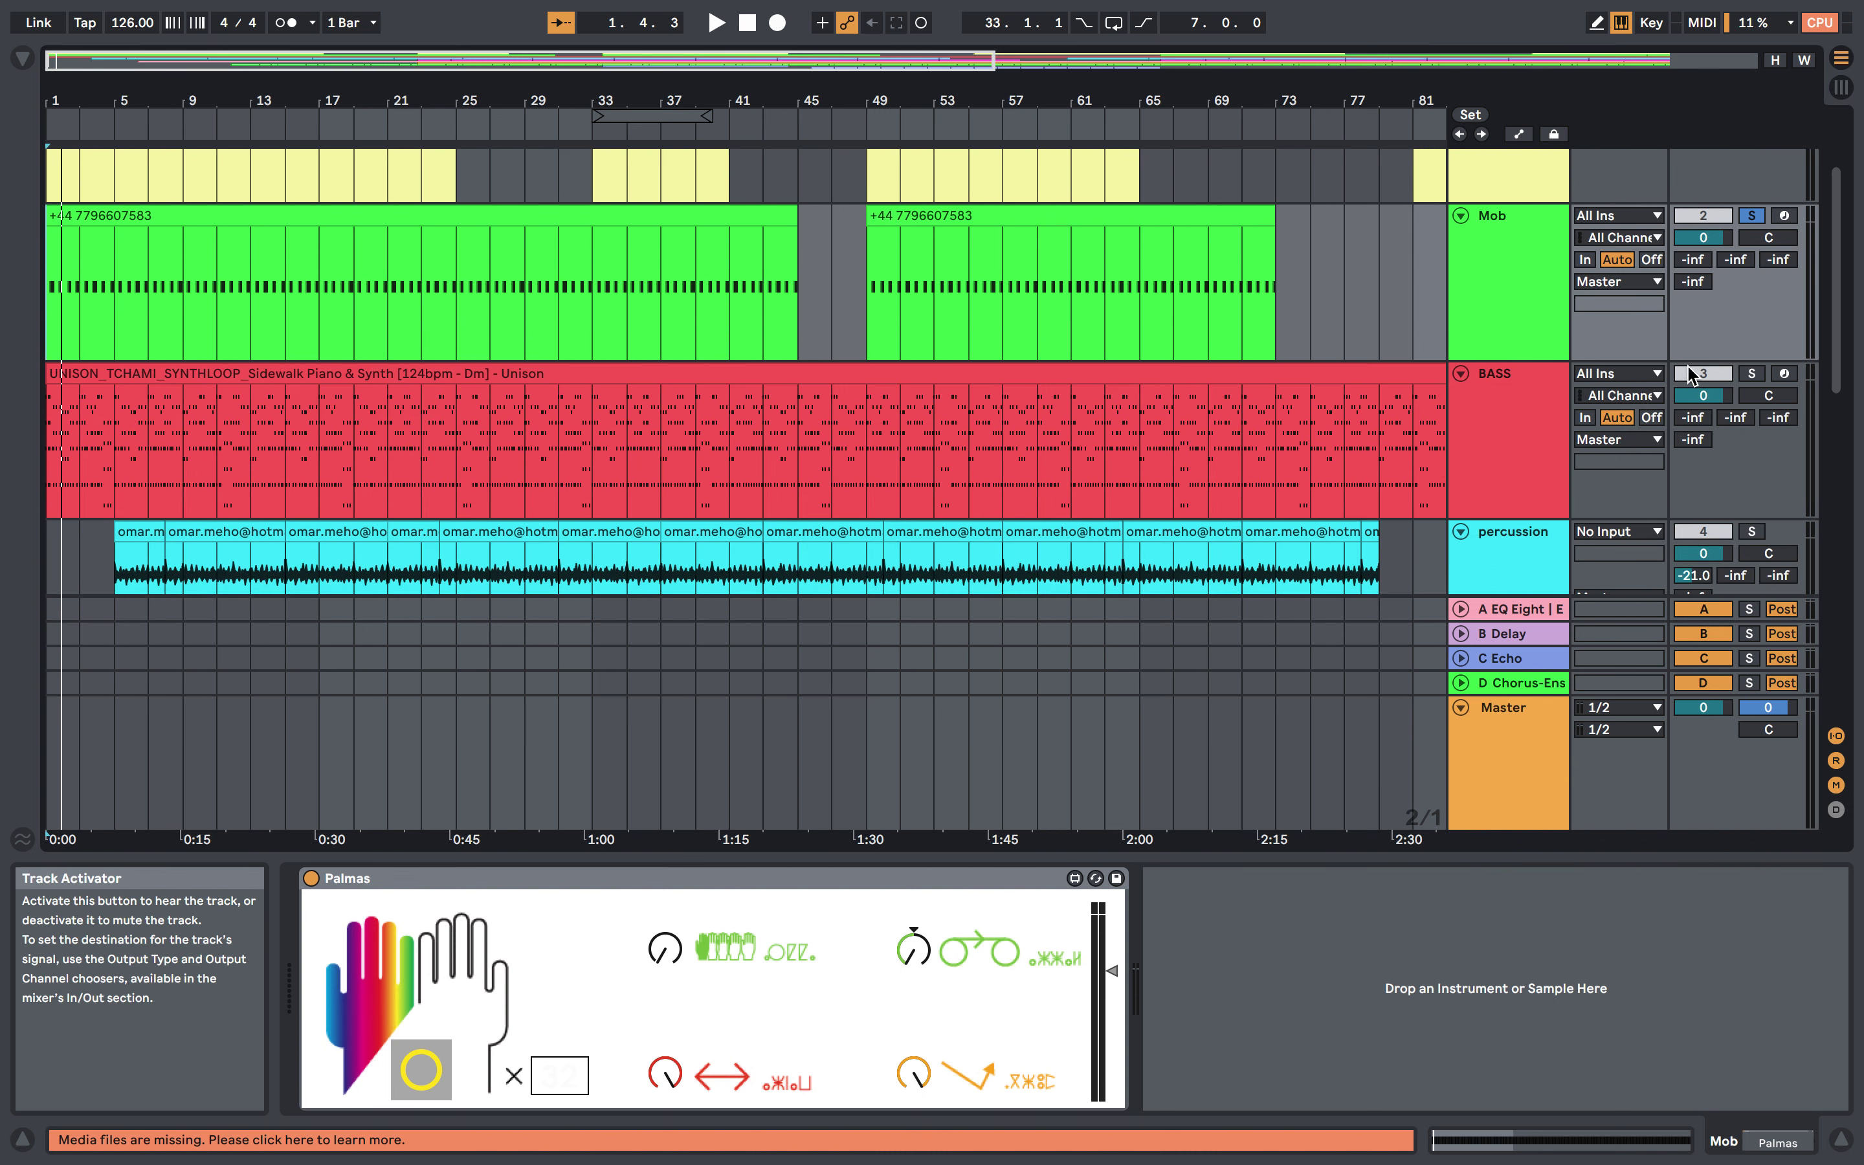
- Solo BASS, show its Serum and Auto Filter chain, and play it from bar 13 through bar 41
click(1747, 373)
click(1539, 395)
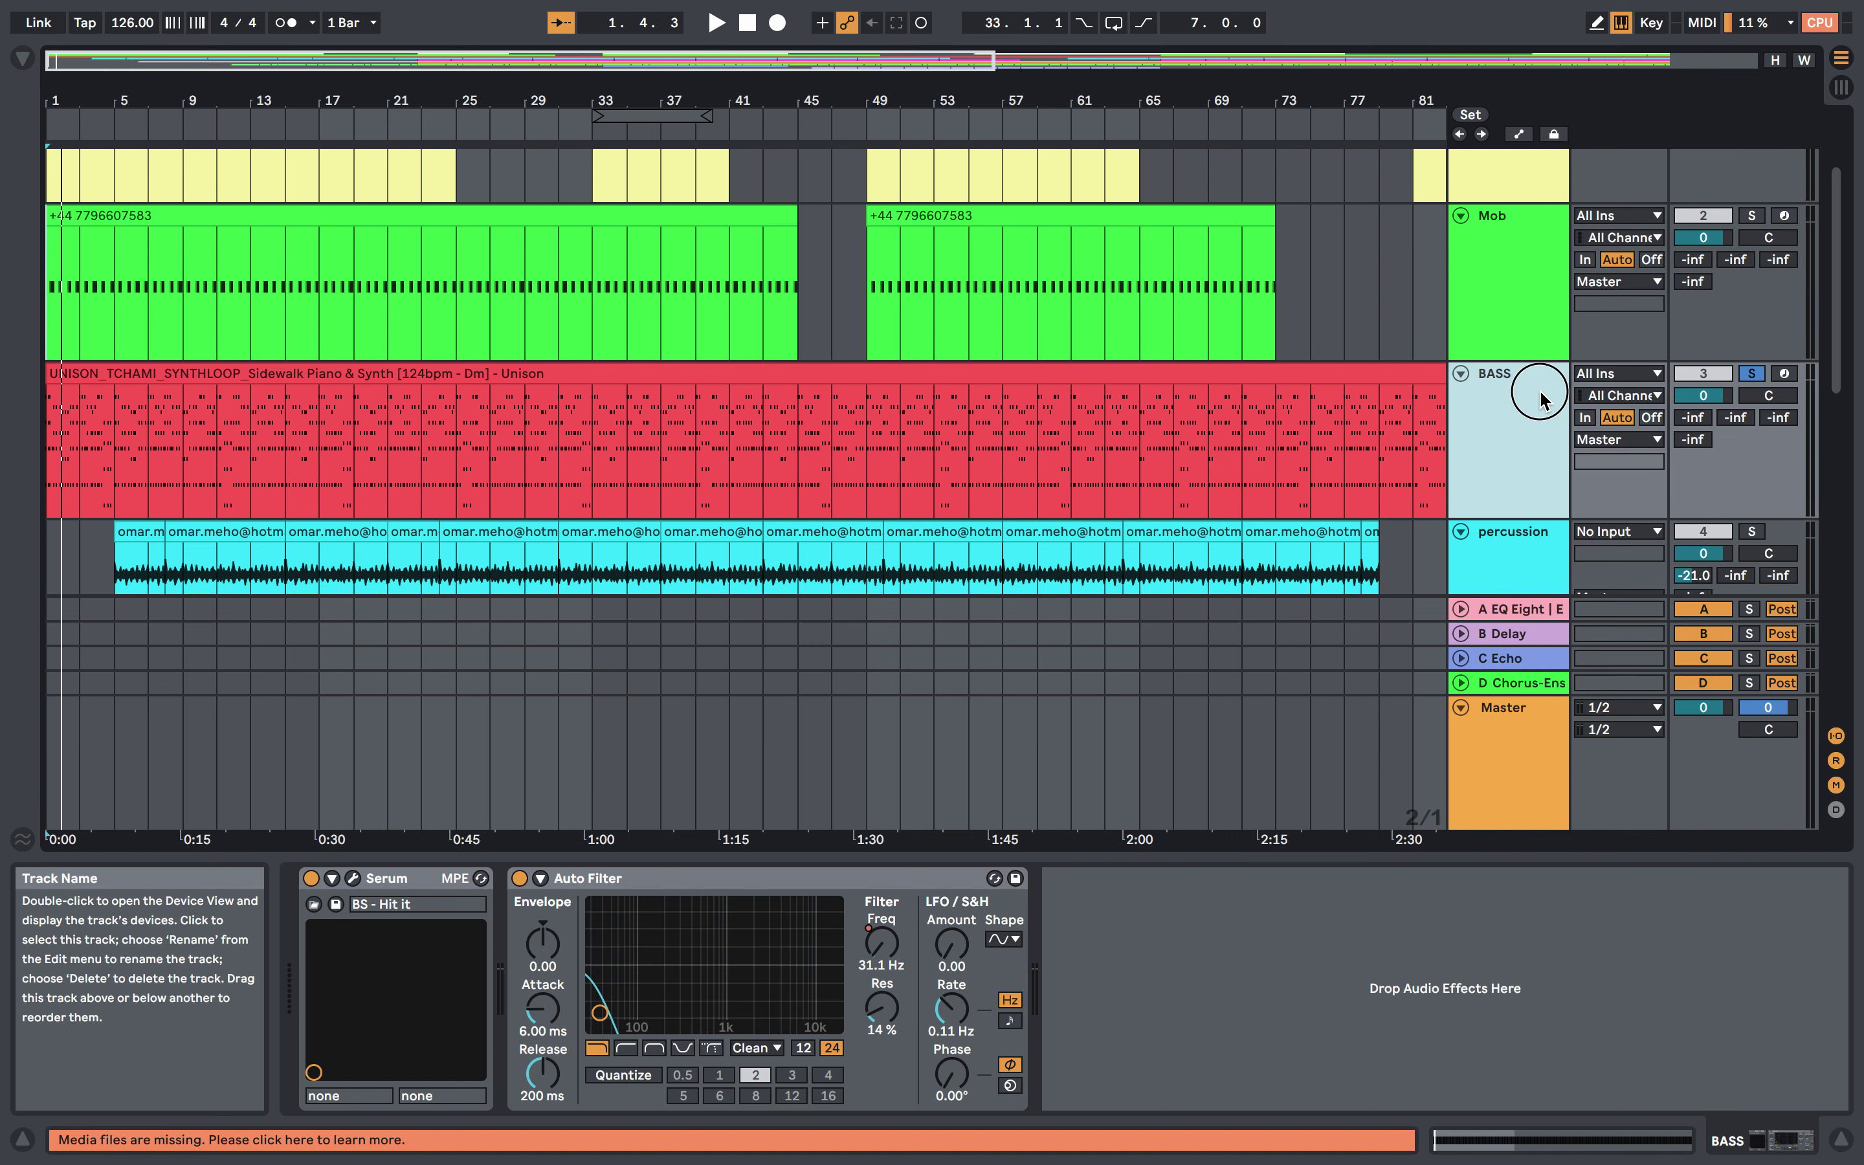
click(250, 485)
key(space)
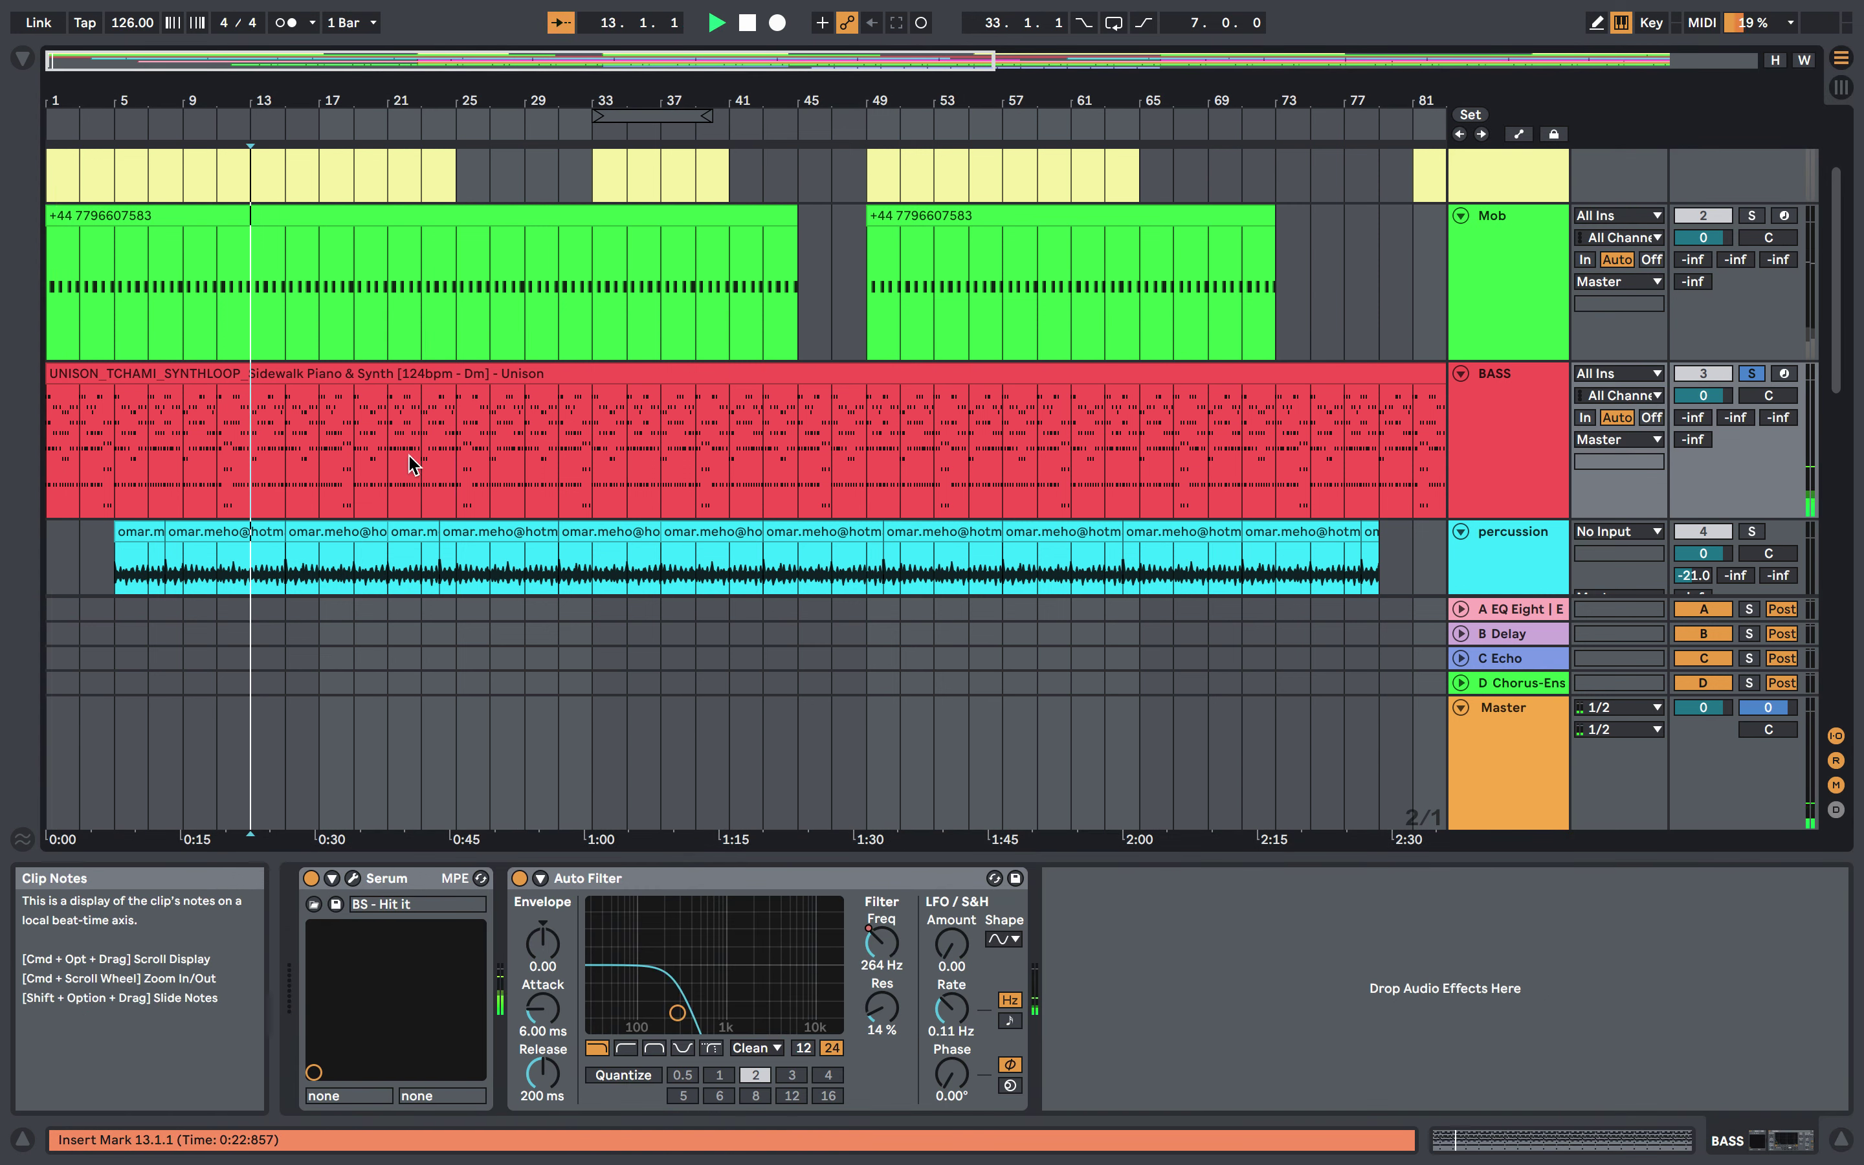
click(737, 449)
scroll(737, 449, down, 3)
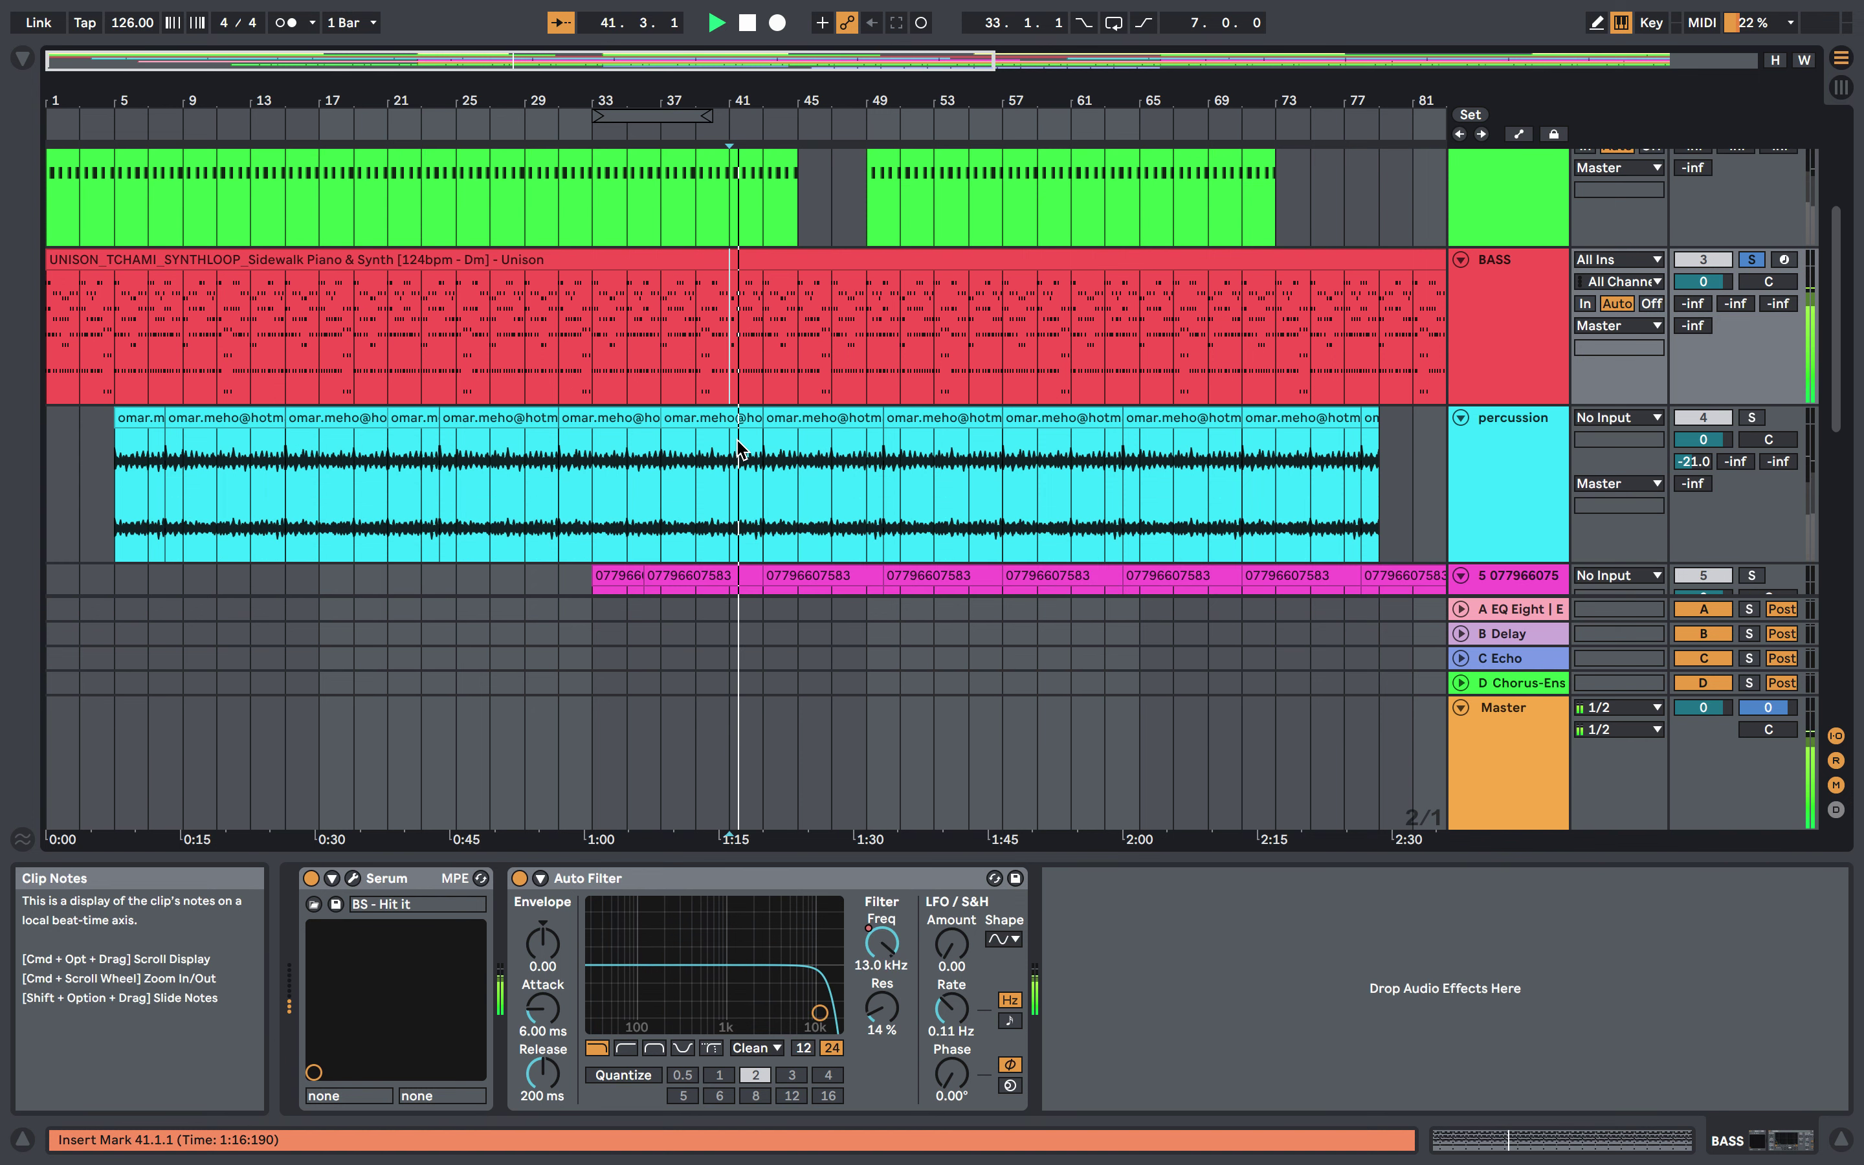
key(space)
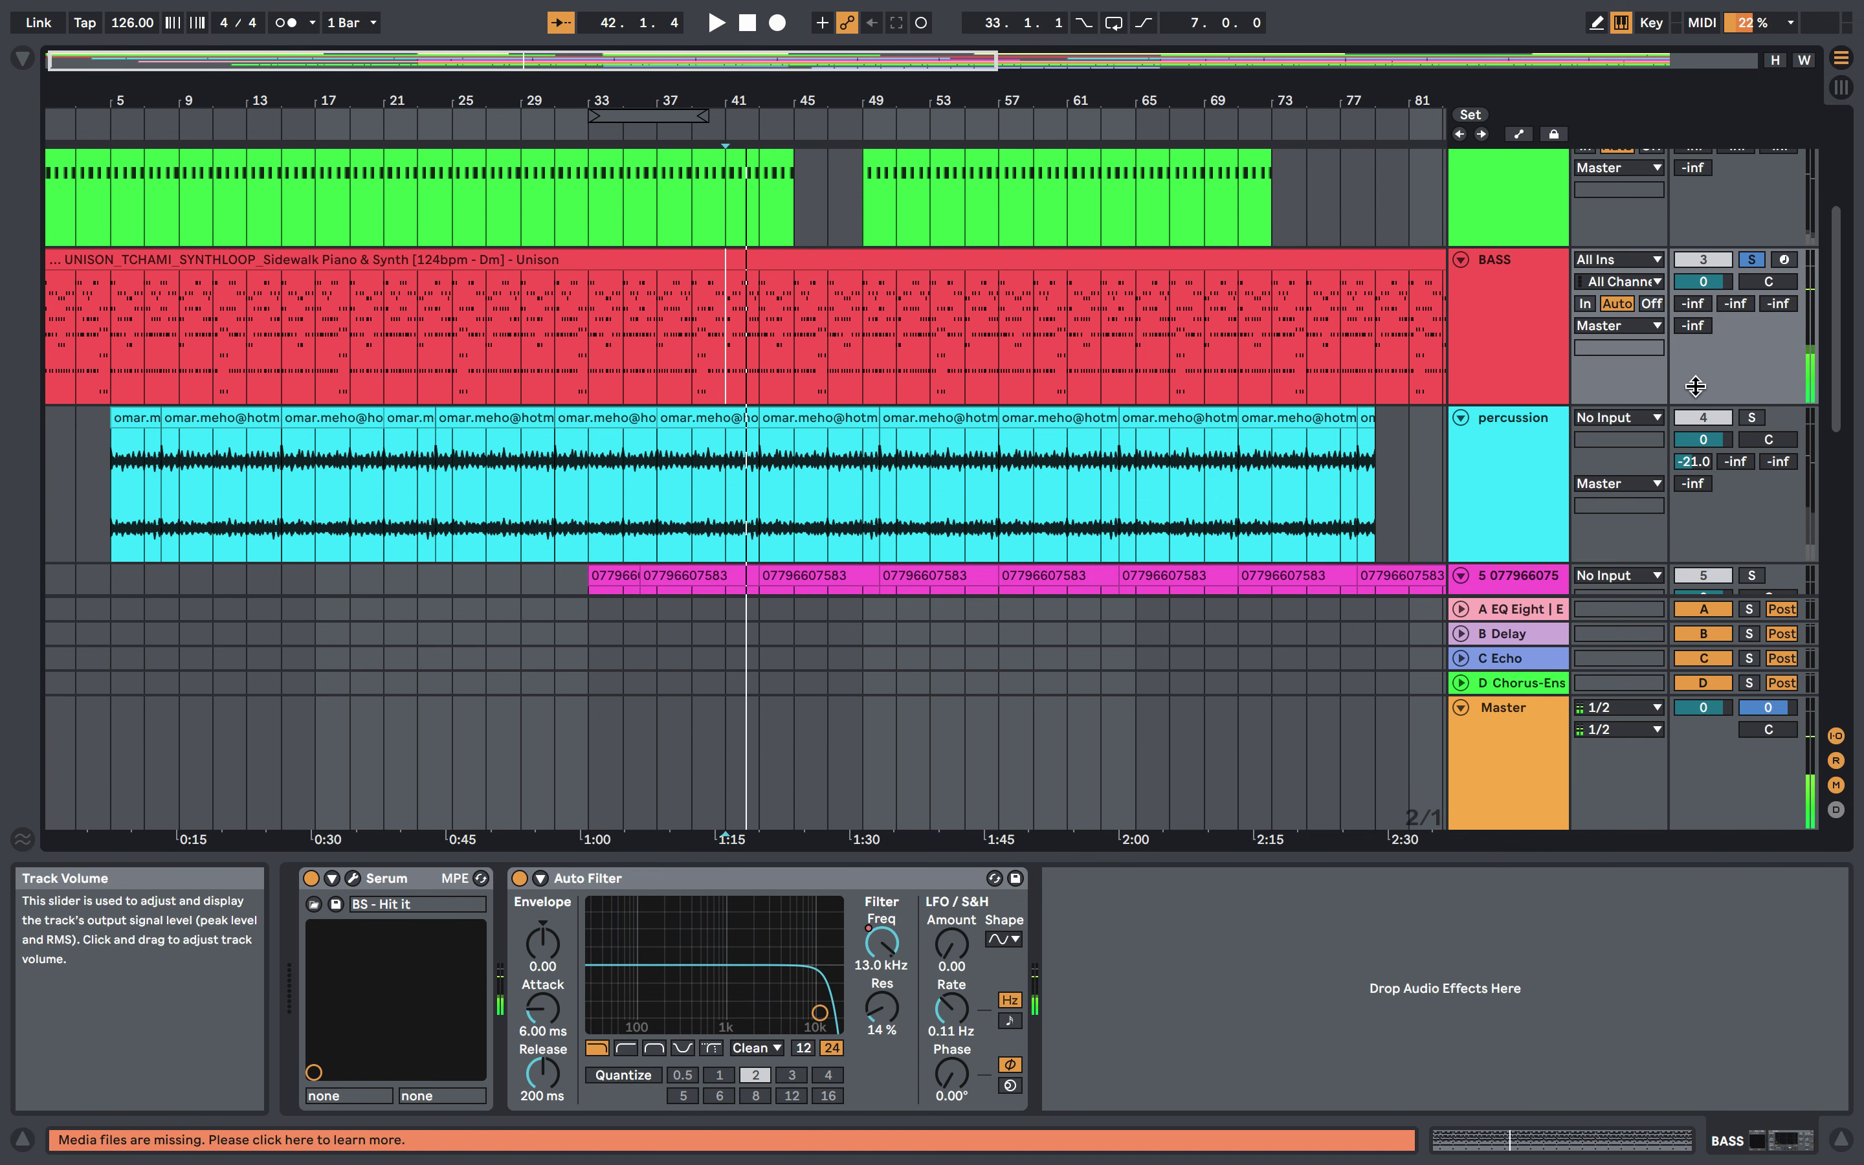
- Solo the percussion track and select its first clip to show EQ Eight
click(1751, 417)
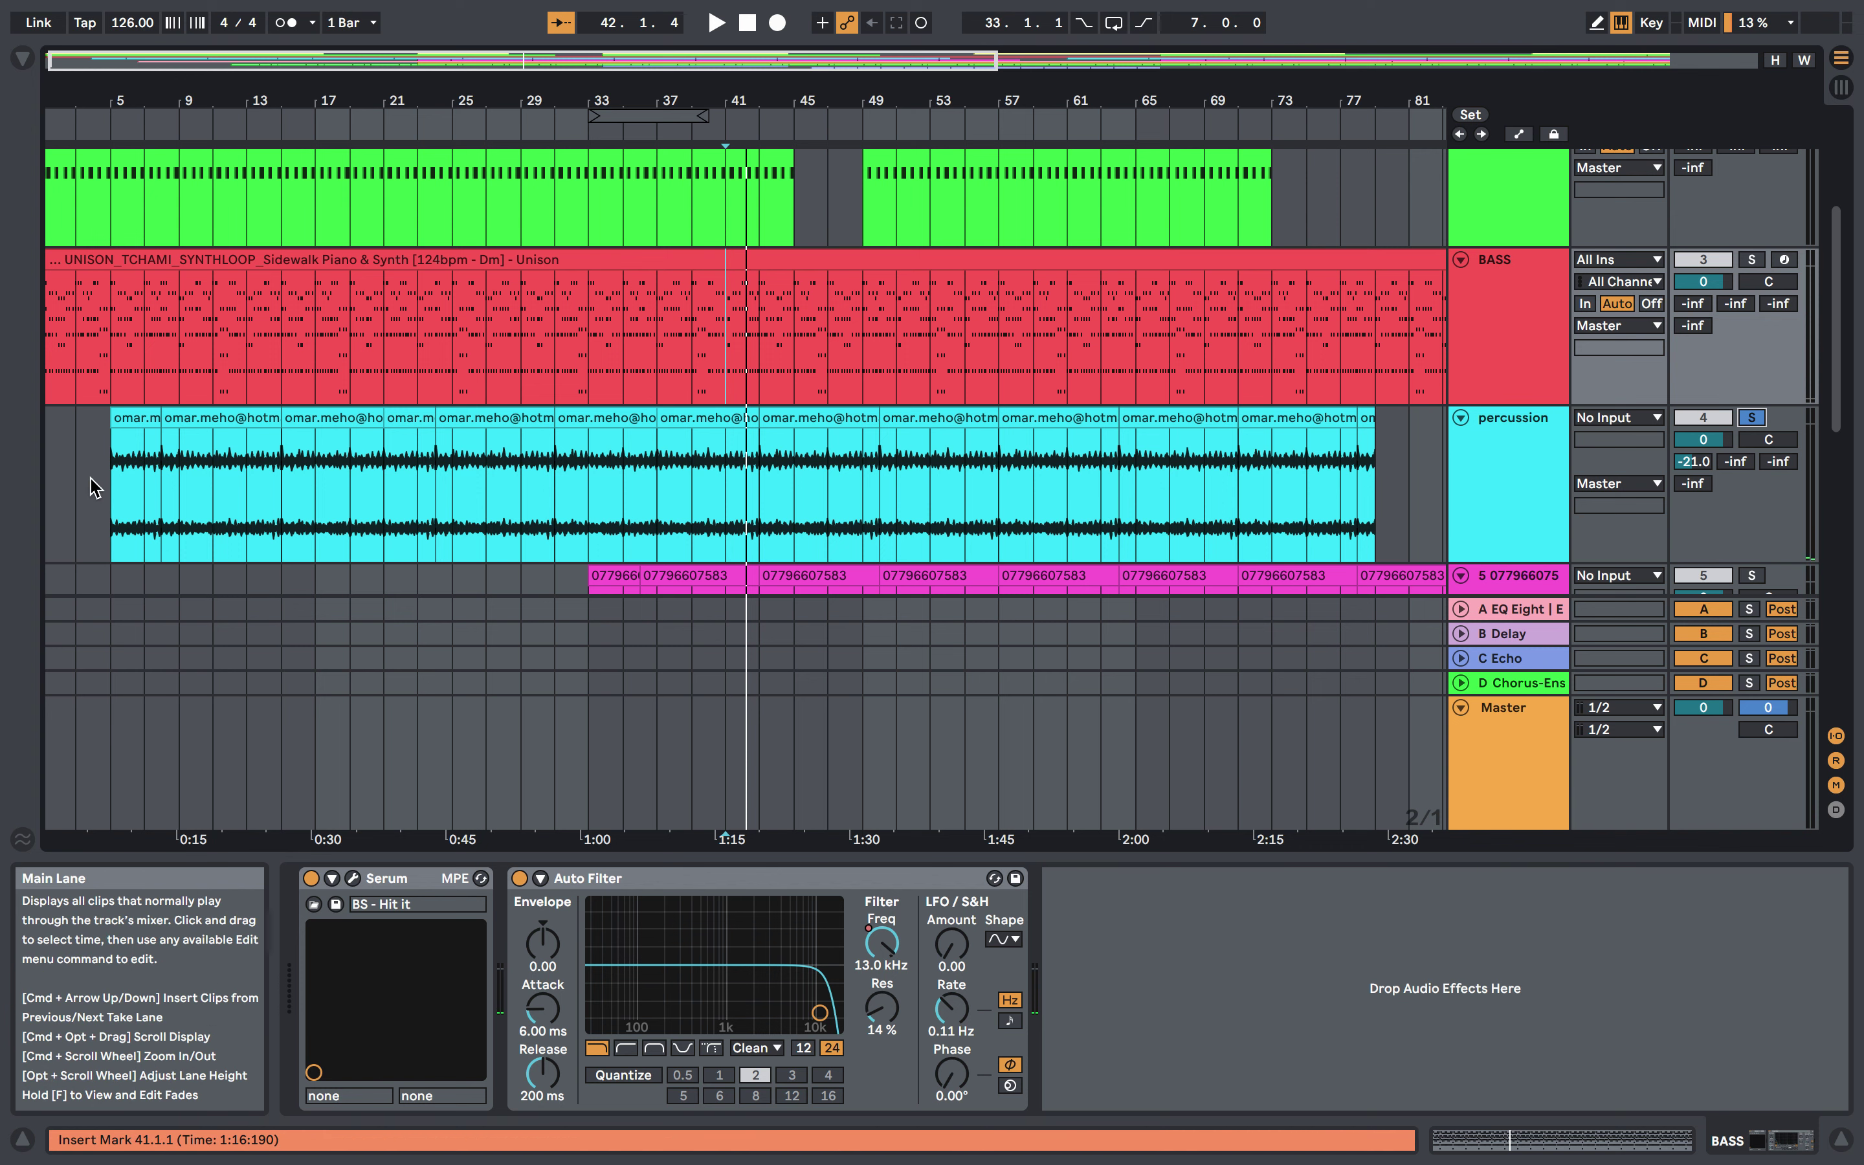
click(109, 482)
scroll(110, 484, up, 4)
- Play the percussion track from bar 5, moving the start point to bar 43
scroll(110, 484, down, 8)
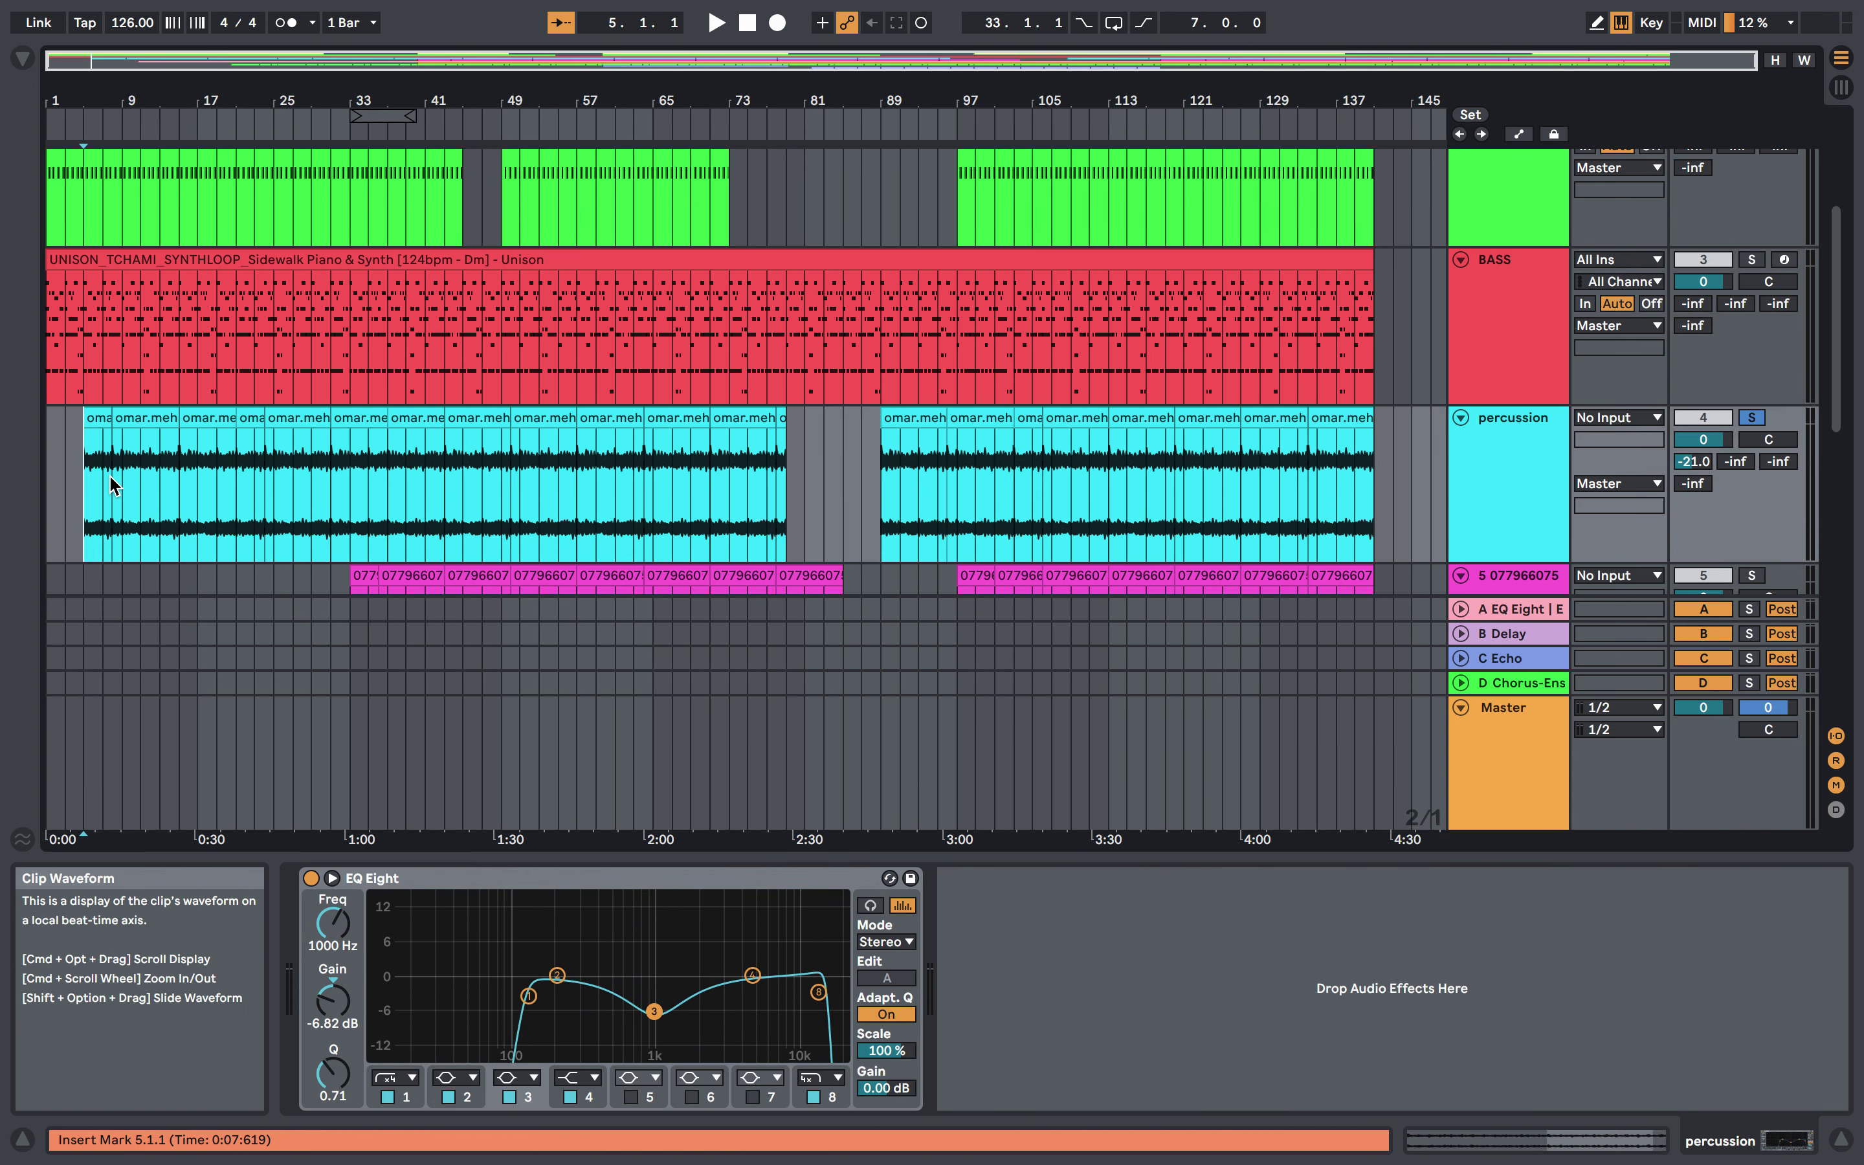
key(space)
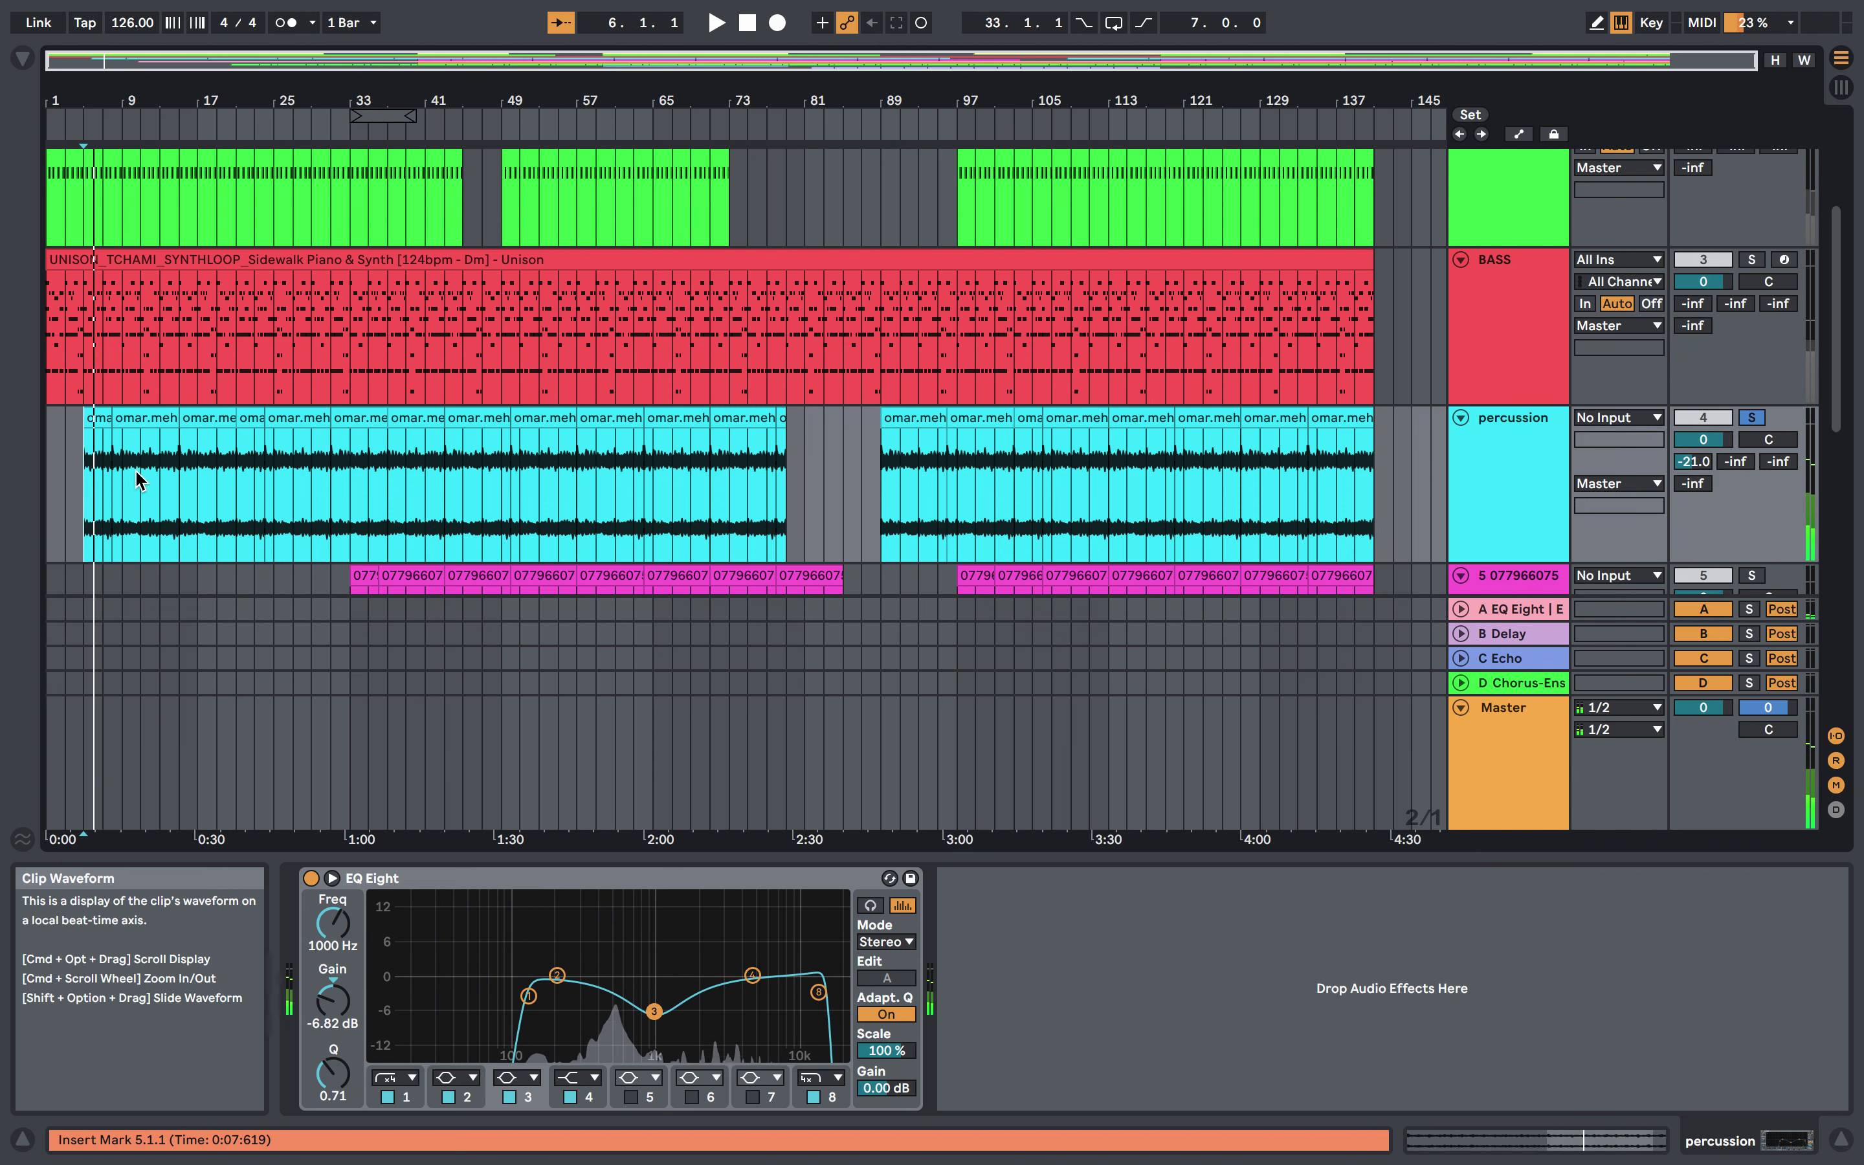
scroll(448, 434, down, 2)
click(449, 416)
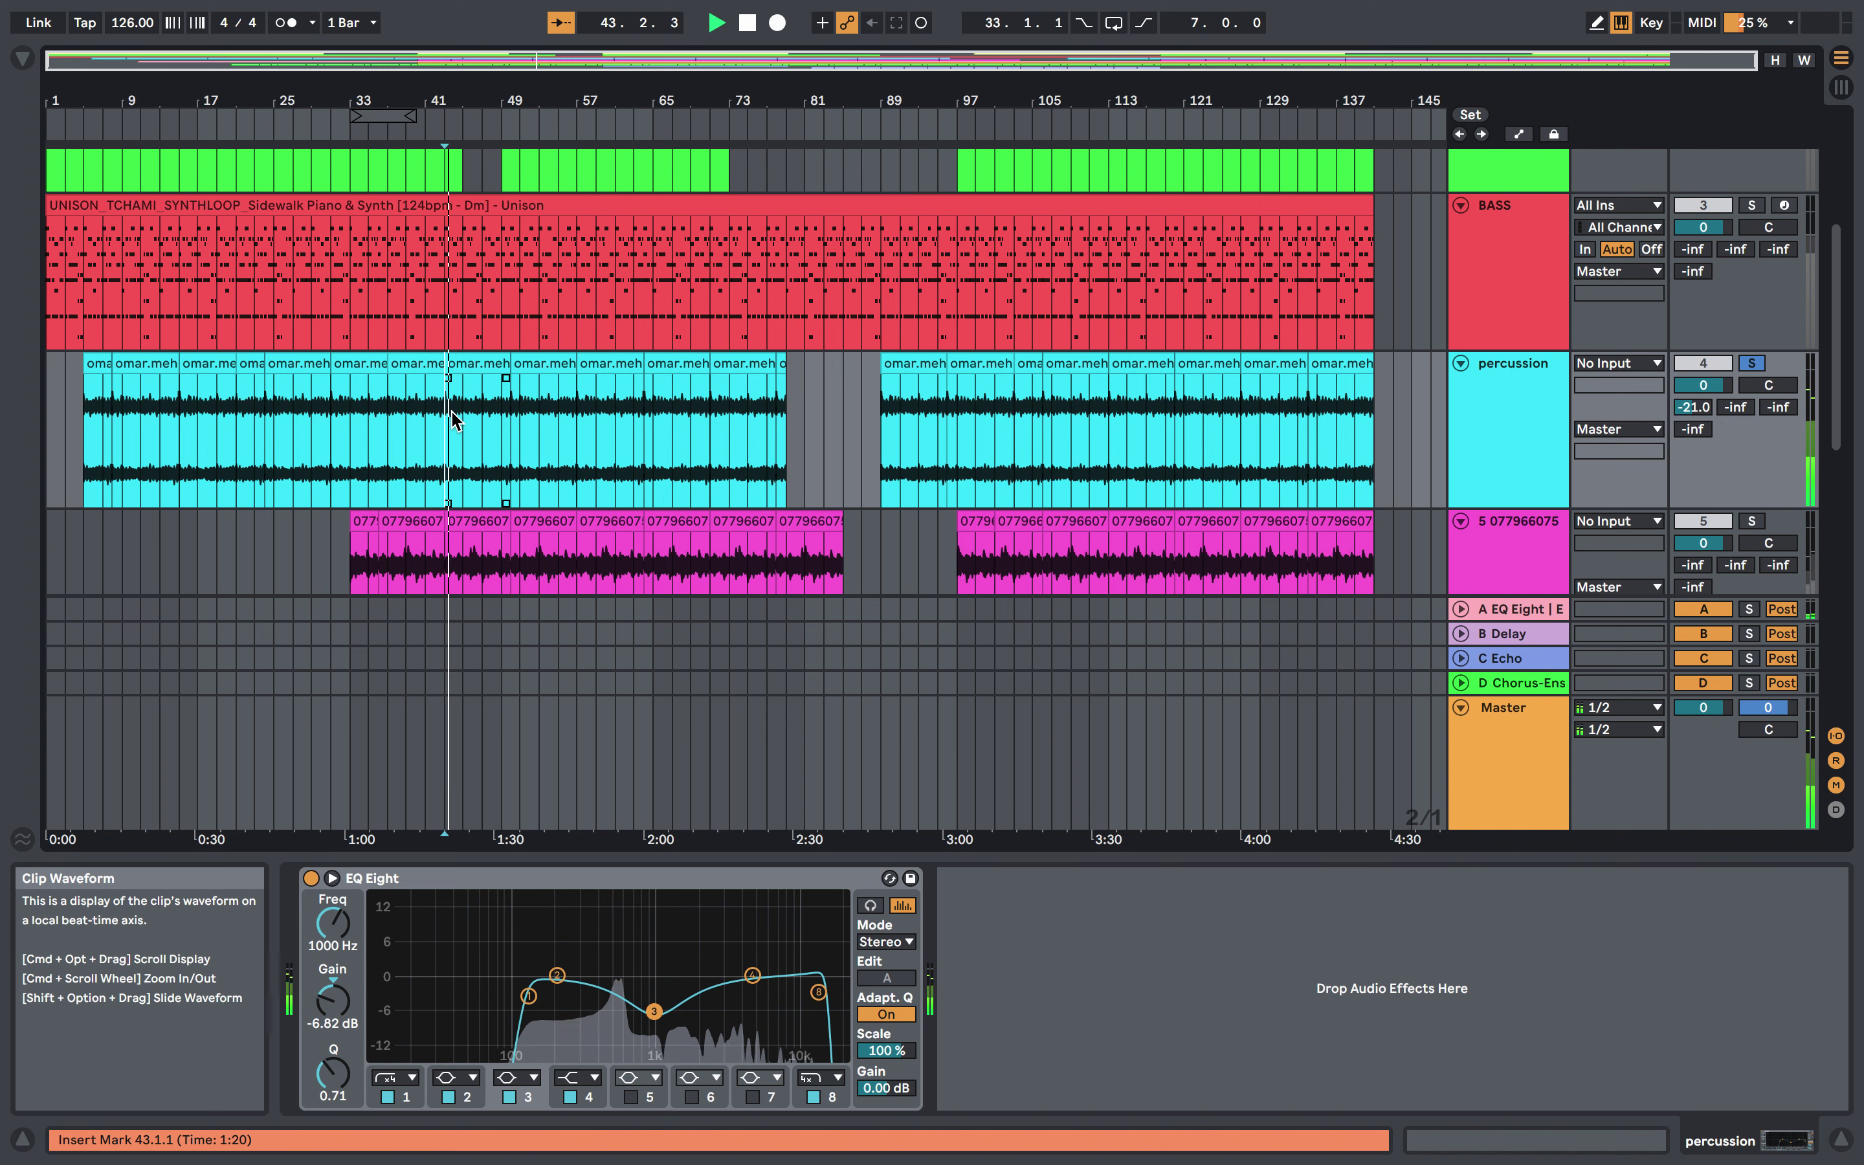
key(space)
- Solo track 5 and audition it briefly from bar 38
scroll(847, 467, down, 5)
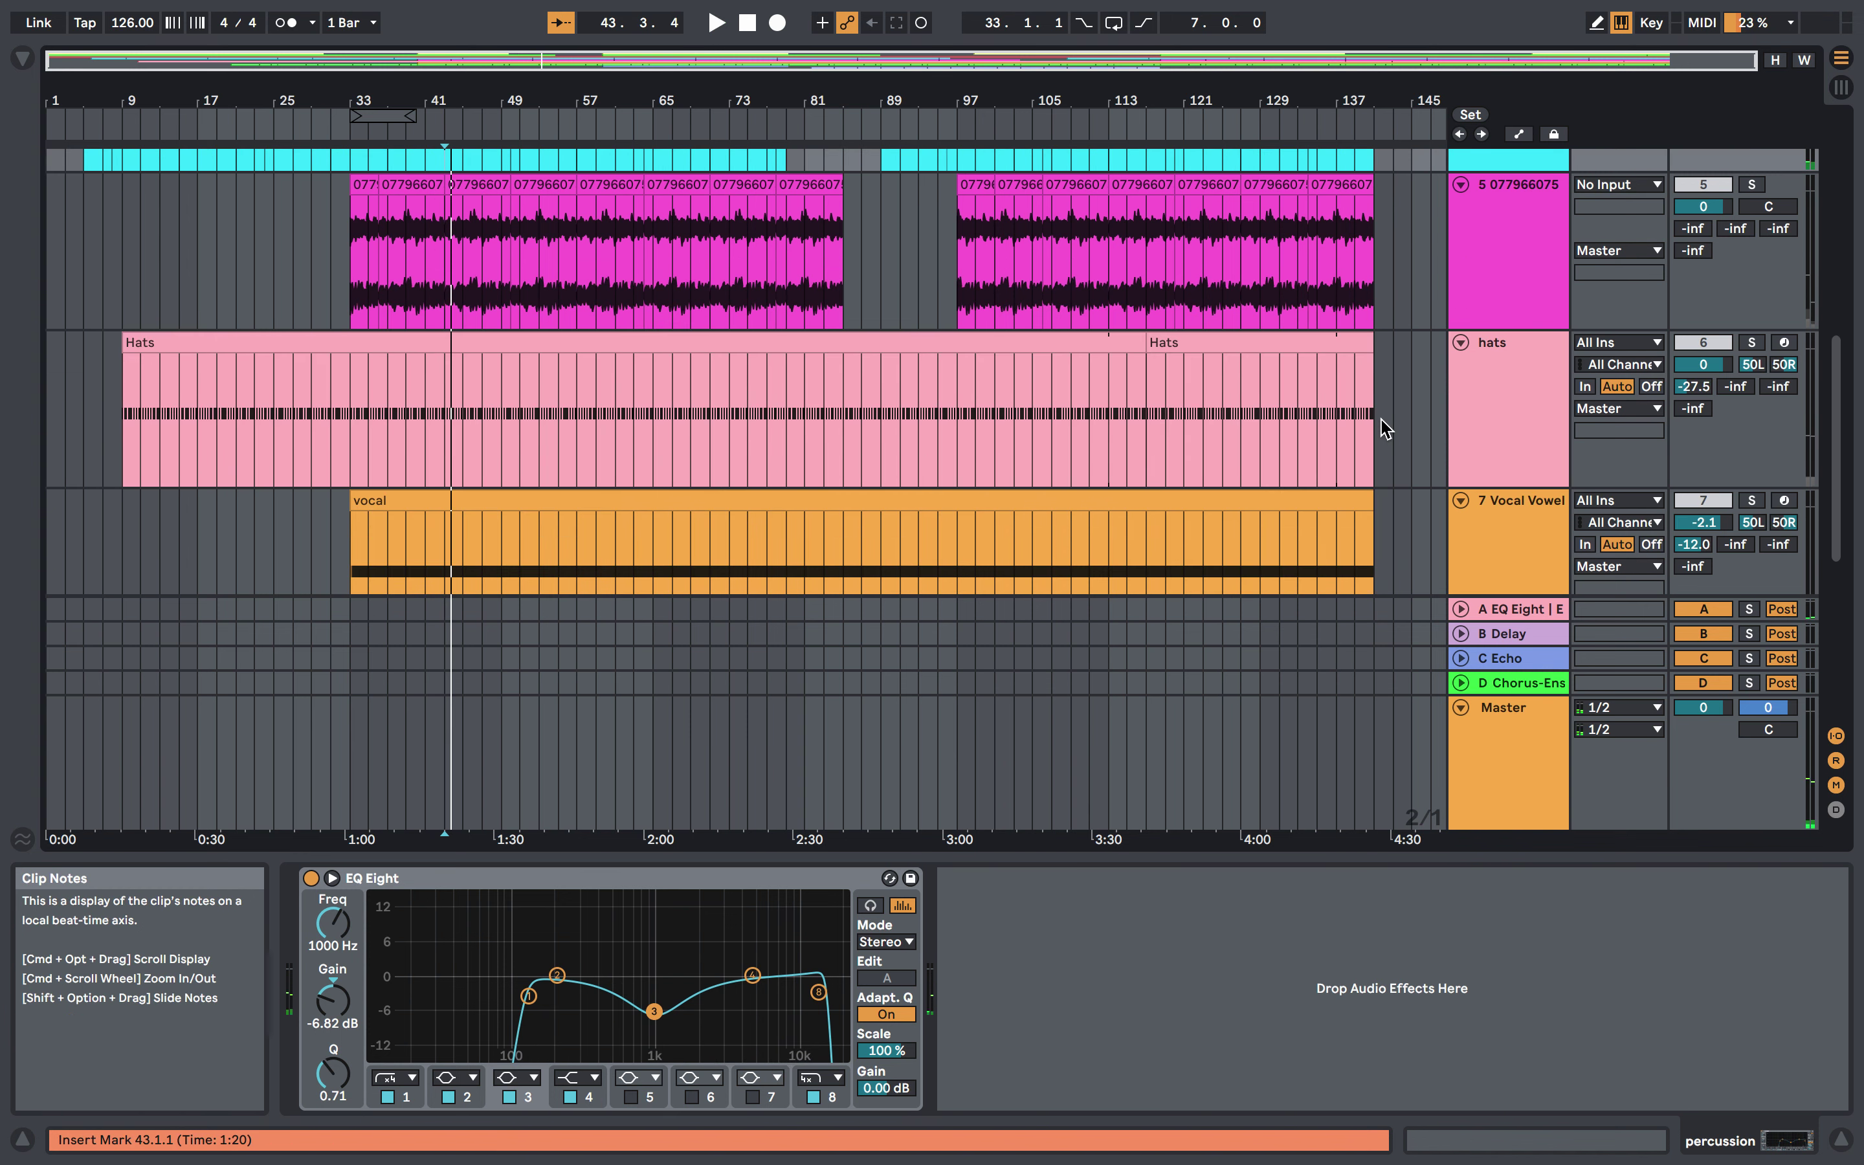
click(1750, 184)
scroll(728, 214, up, 3)
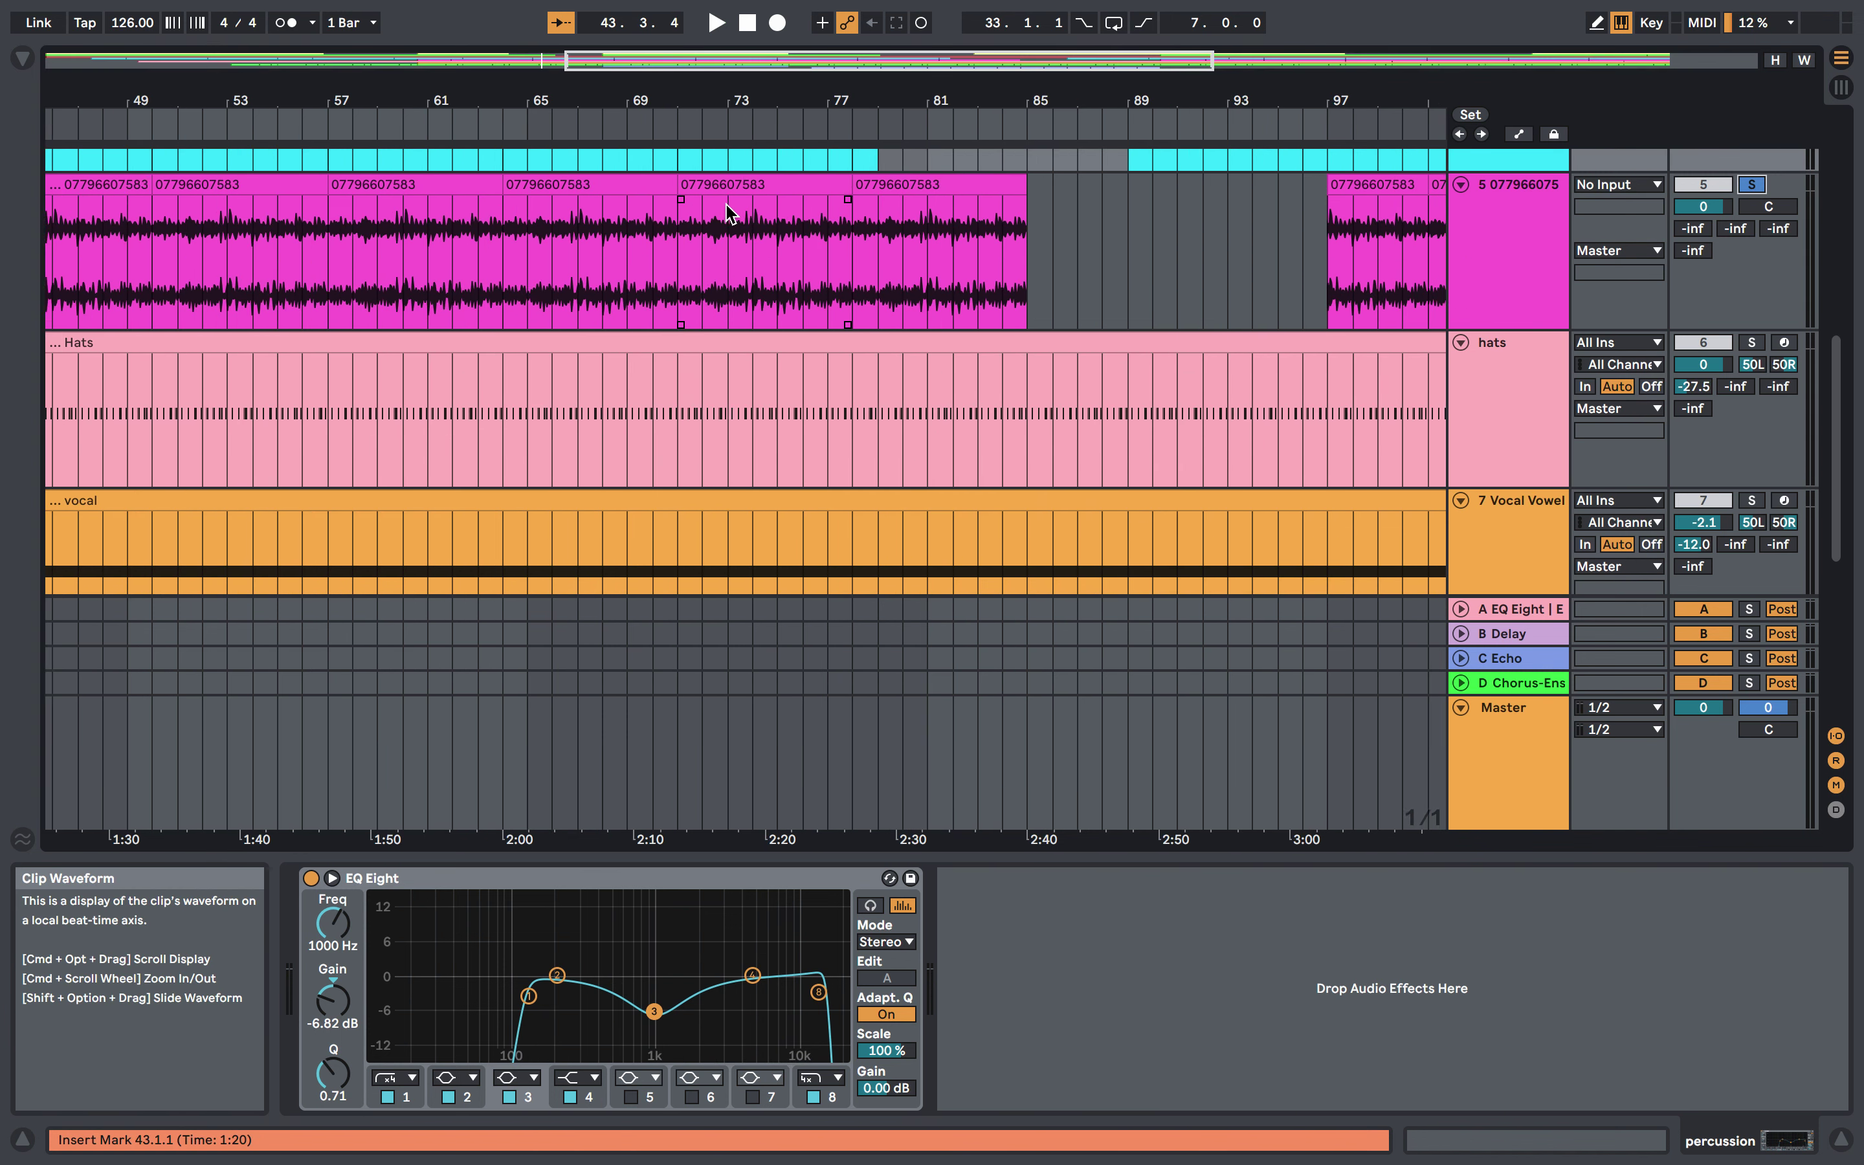
scroll(728, 214, up, 3)
scroll(739, 216, up, 3)
click(301, 358)
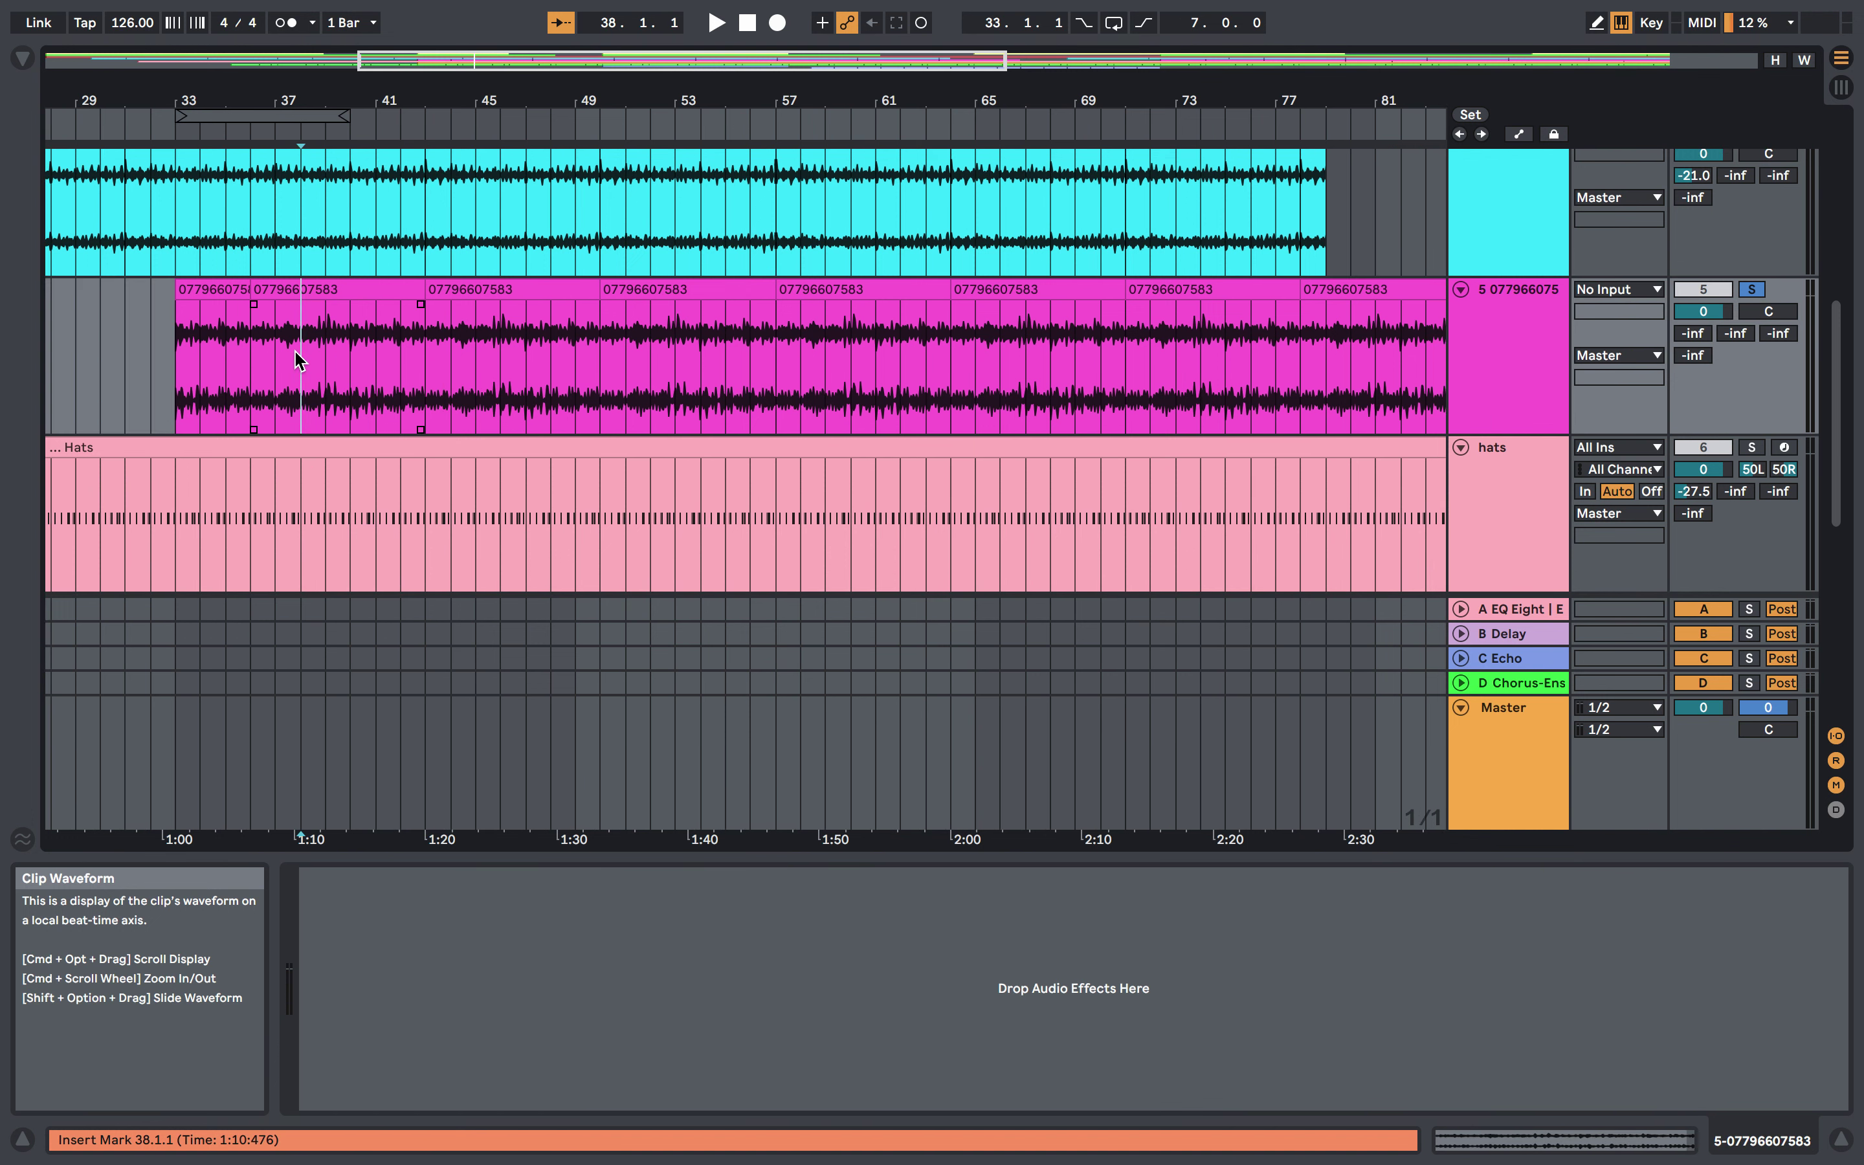
key(space)
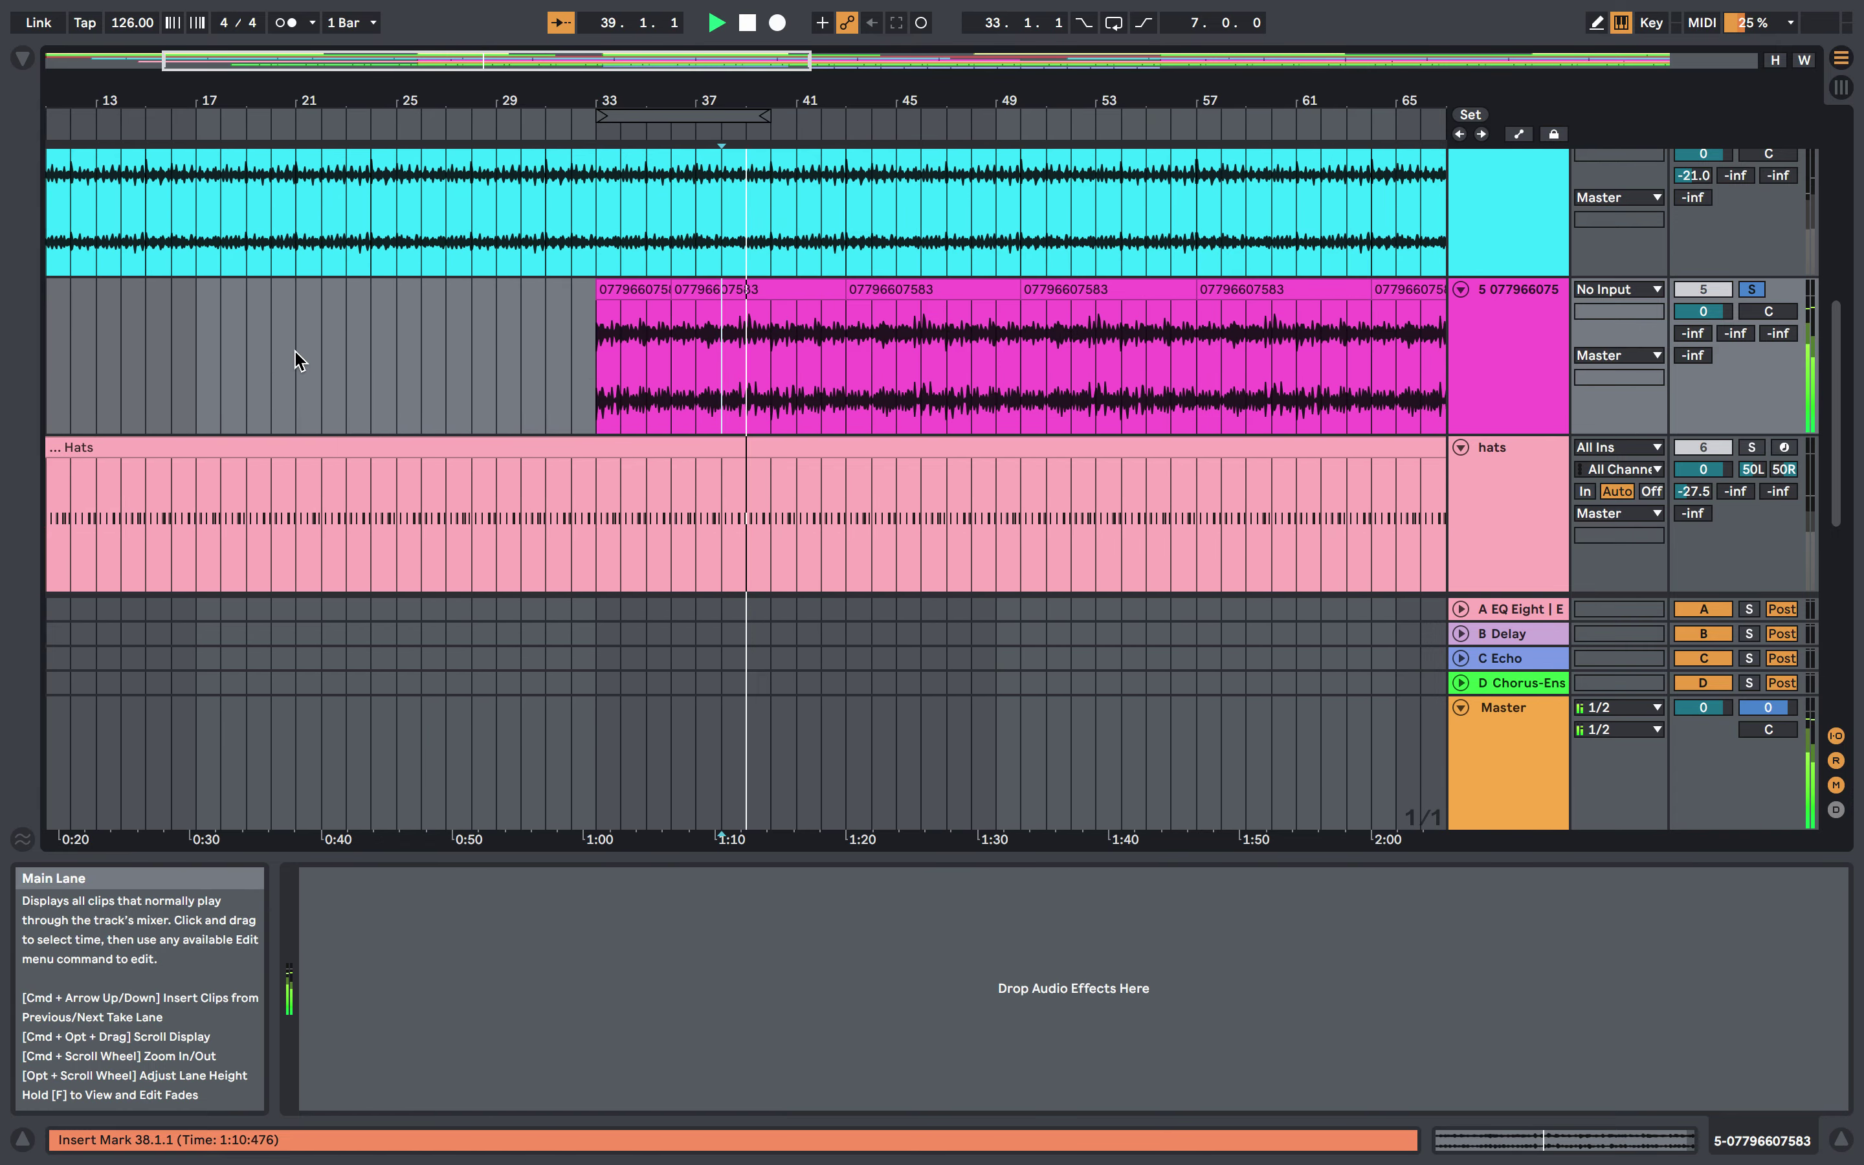
key(space)
- Solo the hats track and select it to show its SOBV2_HAT_splish_hit_2 chain
scroll(308, 339, down, 3)
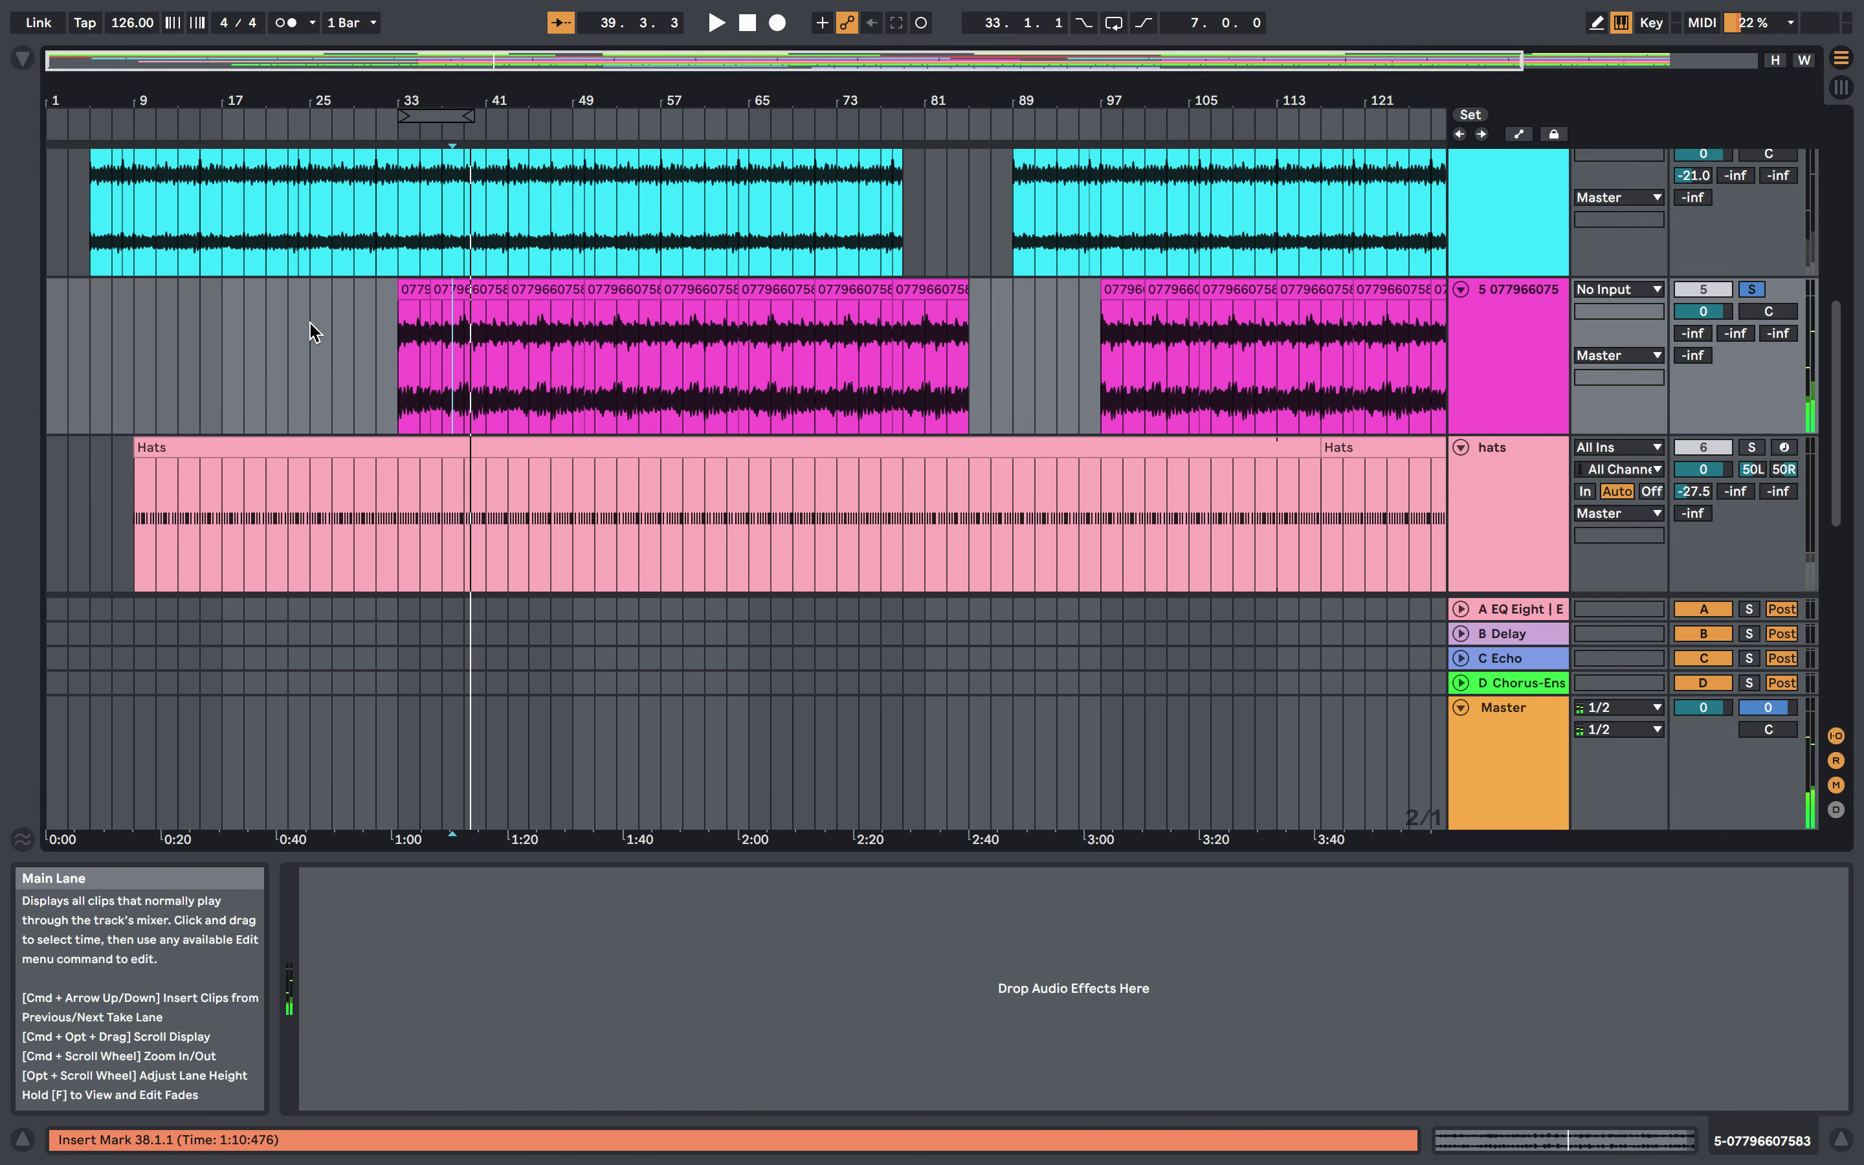
scroll(320, 473, down, 2)
click(1751, 367)
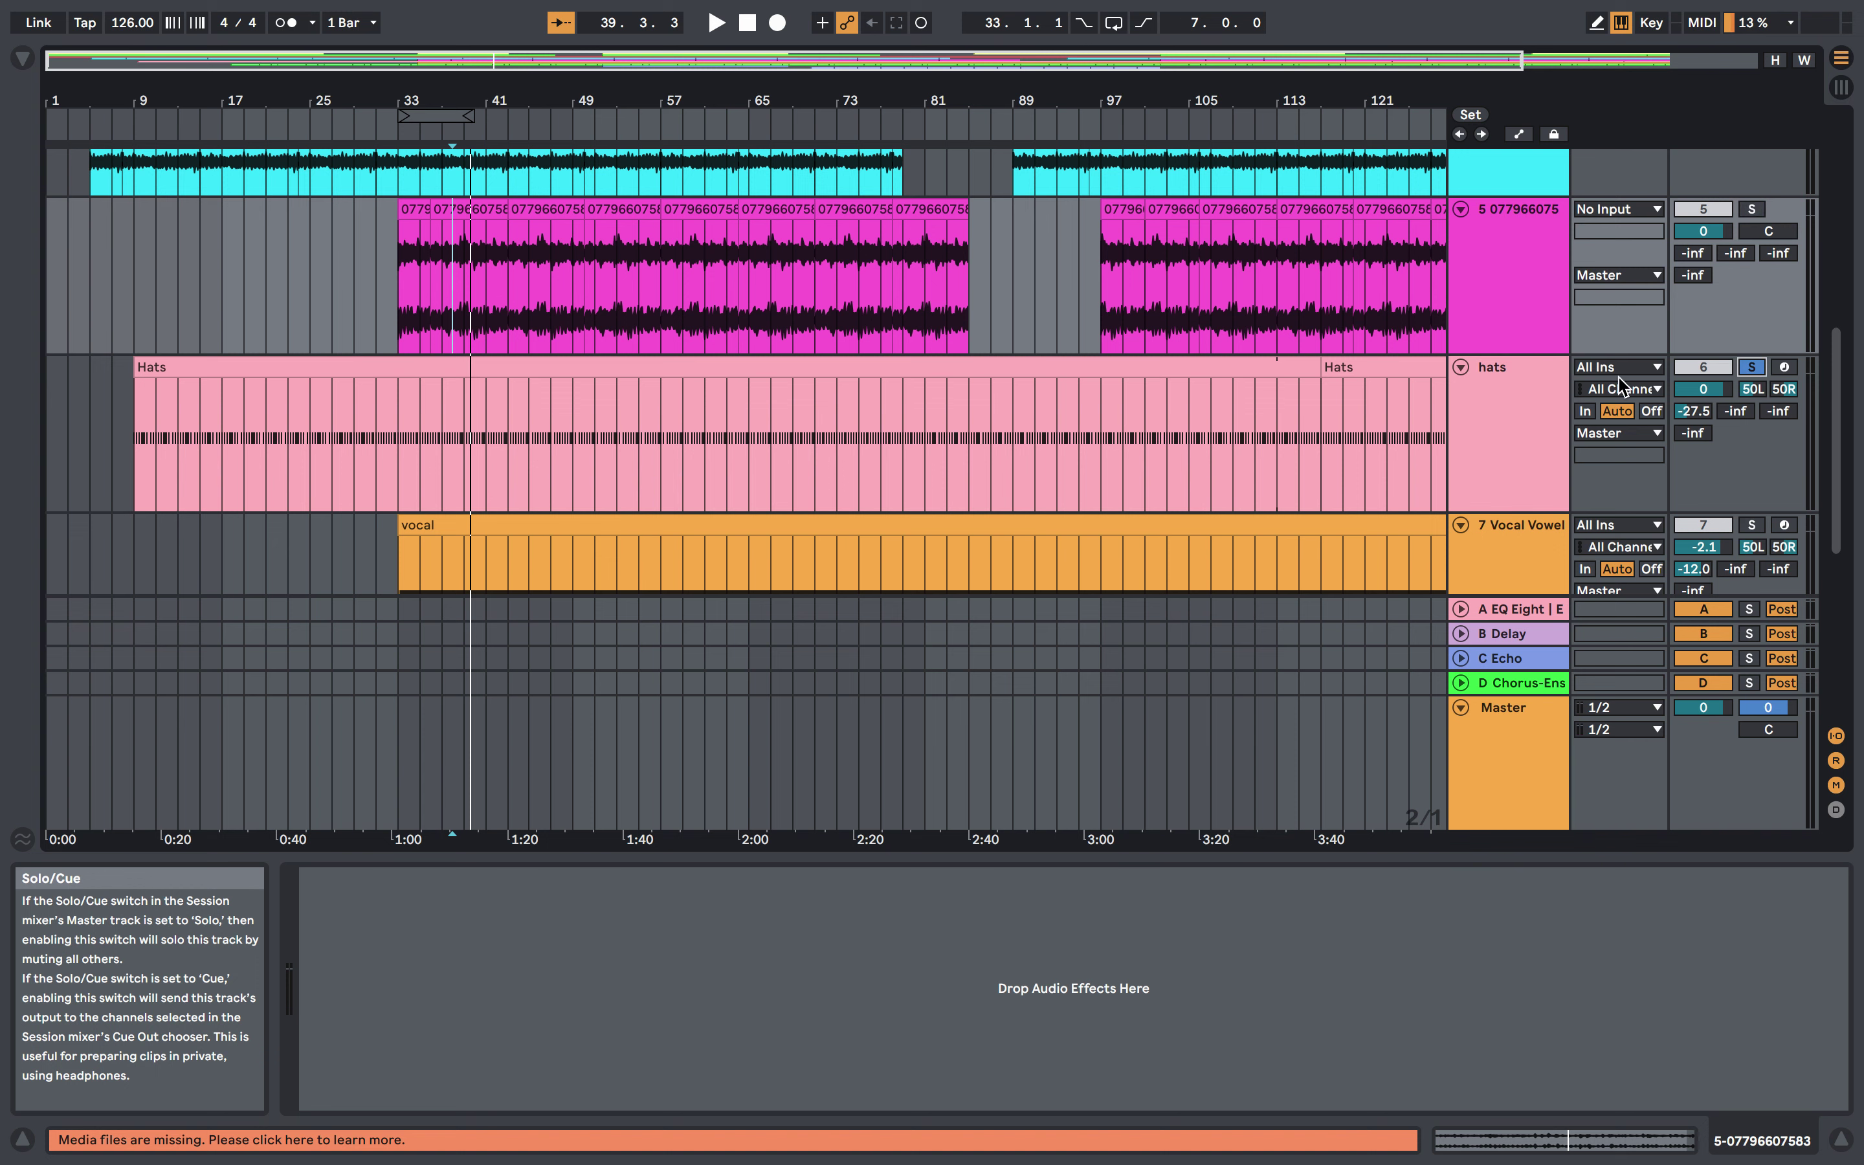
click(1510, 387)
- Play the soloed hats clip from bar 35
scroll(905, 999, left, 5)
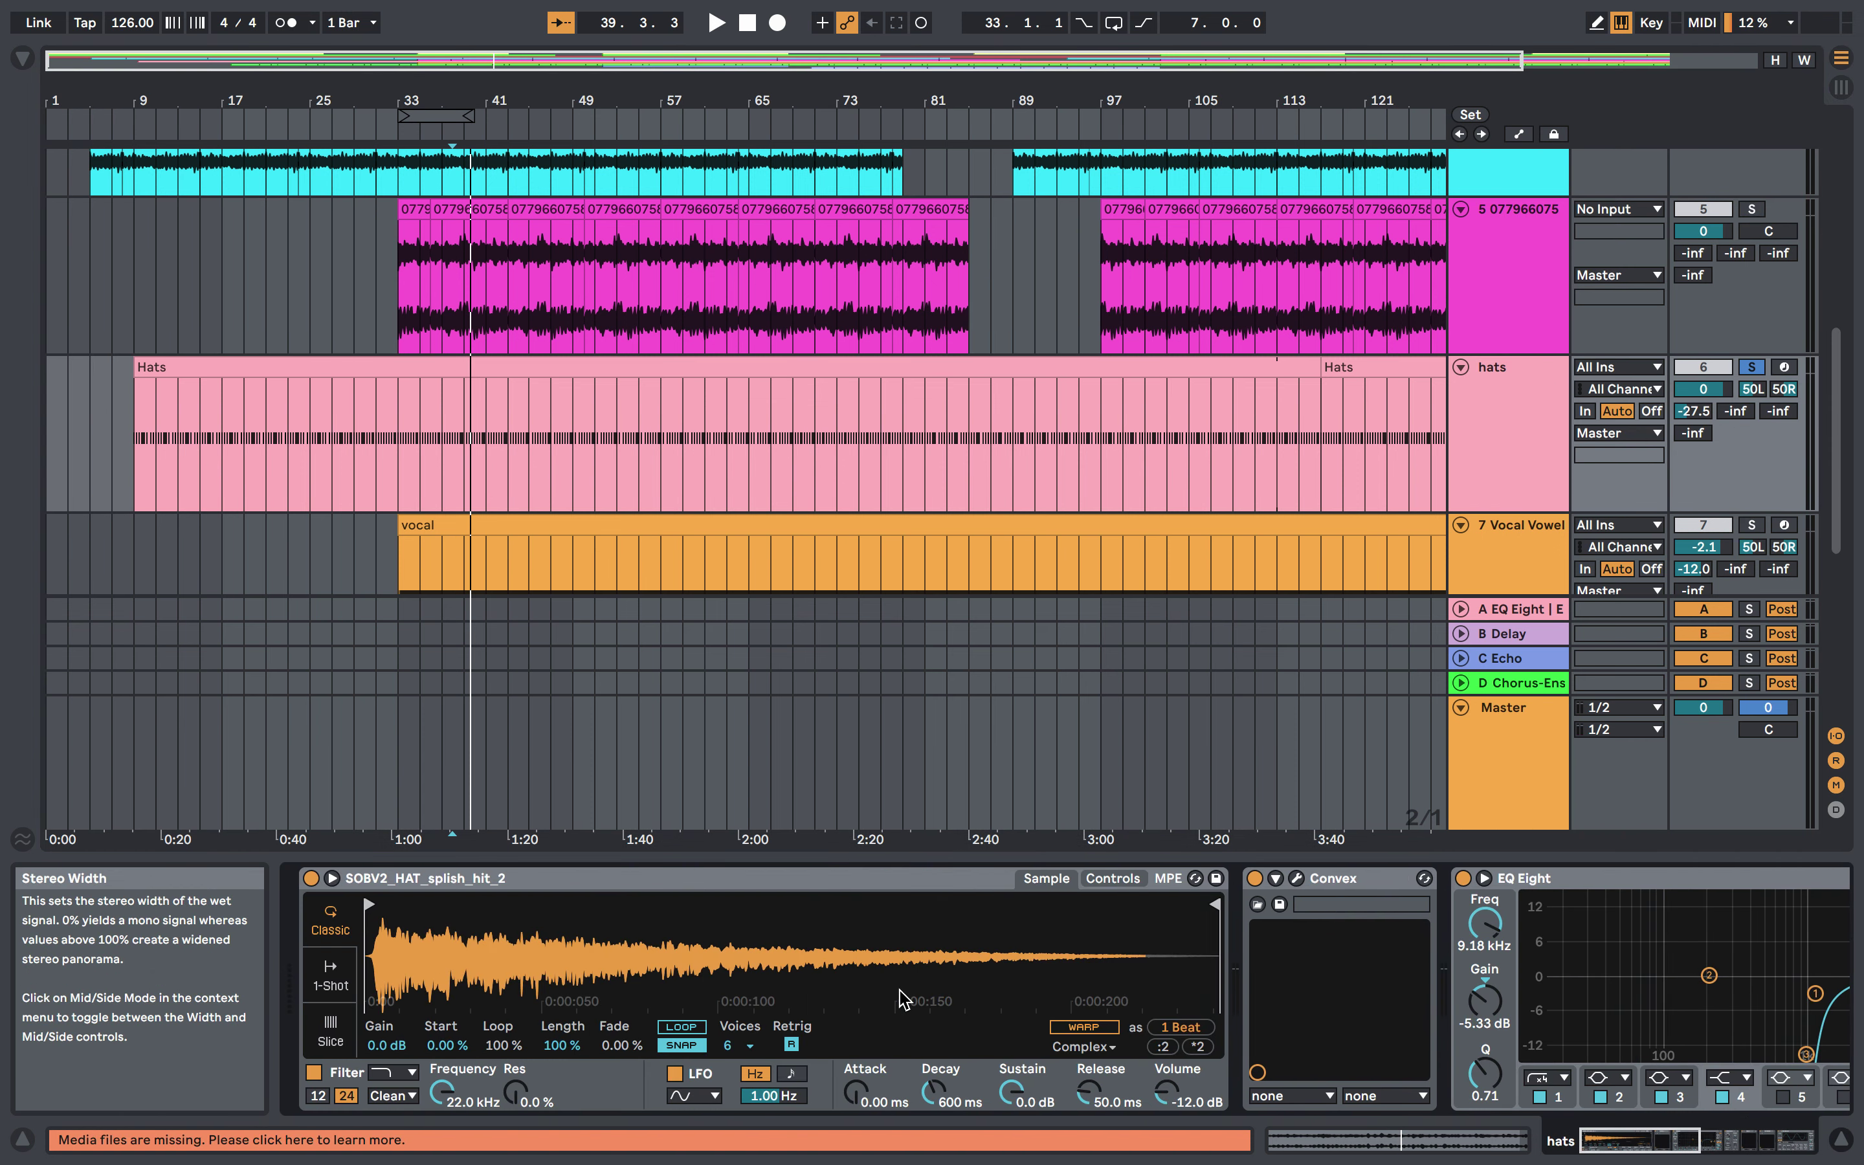
scroll(905, 999, right, 8)
click(420, 490)
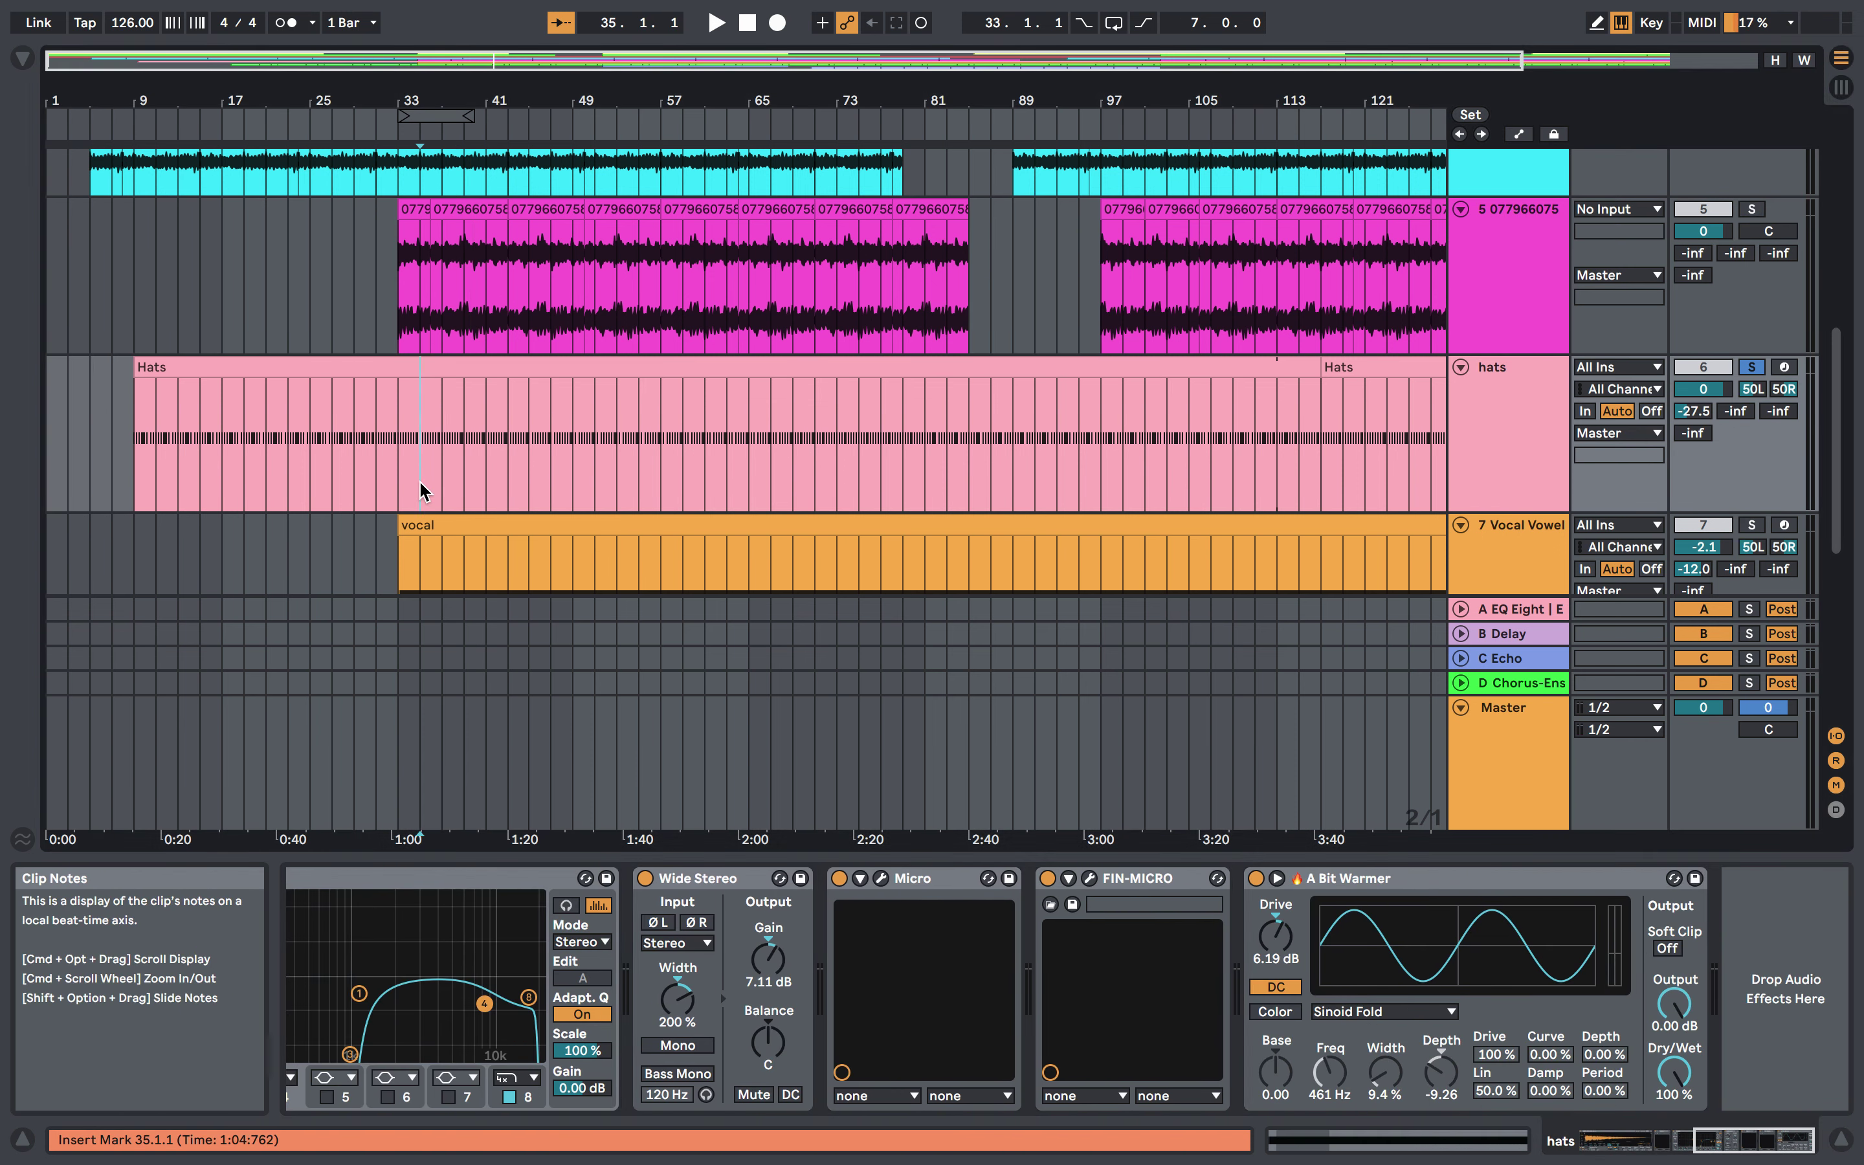
key(space)
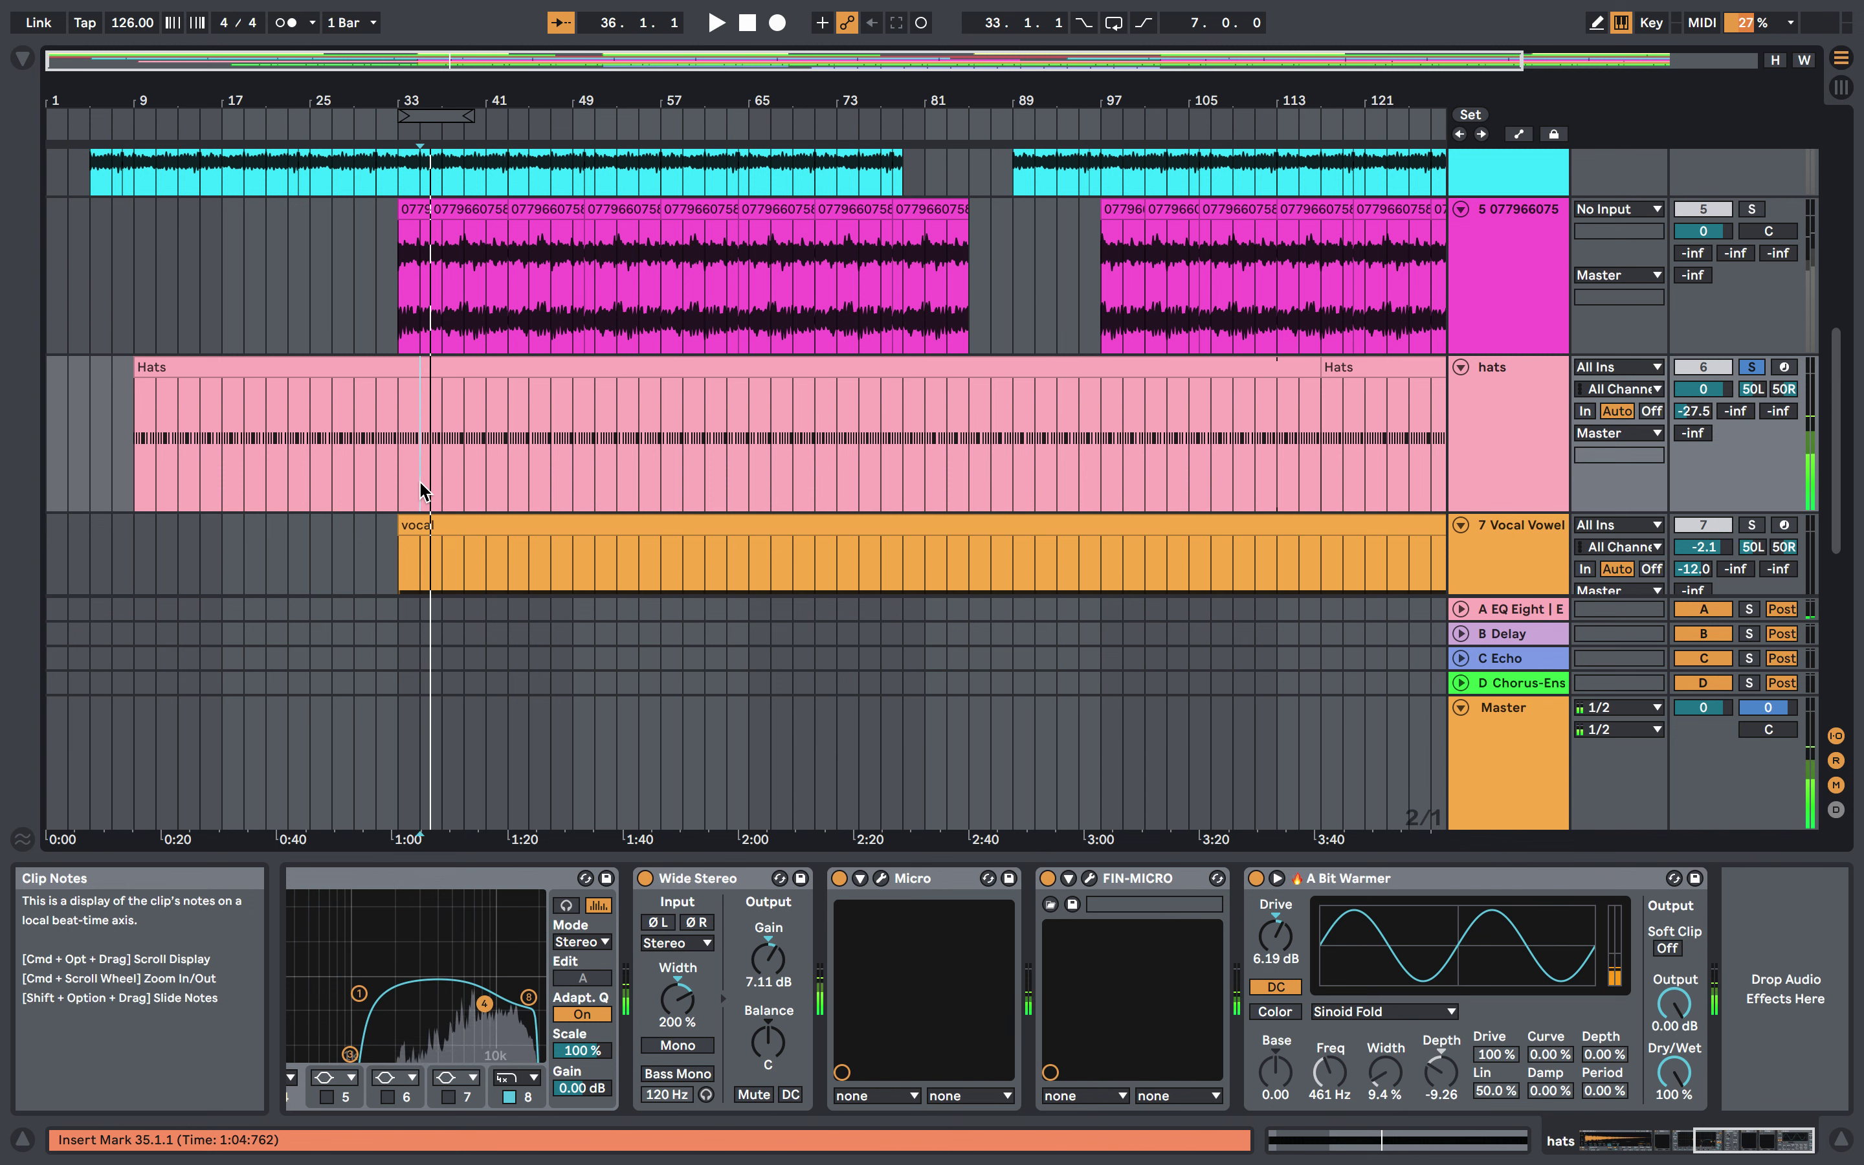
- Select the Convex and EQ Eight effects in the hats chain
scroll(616, 950, left, 6)
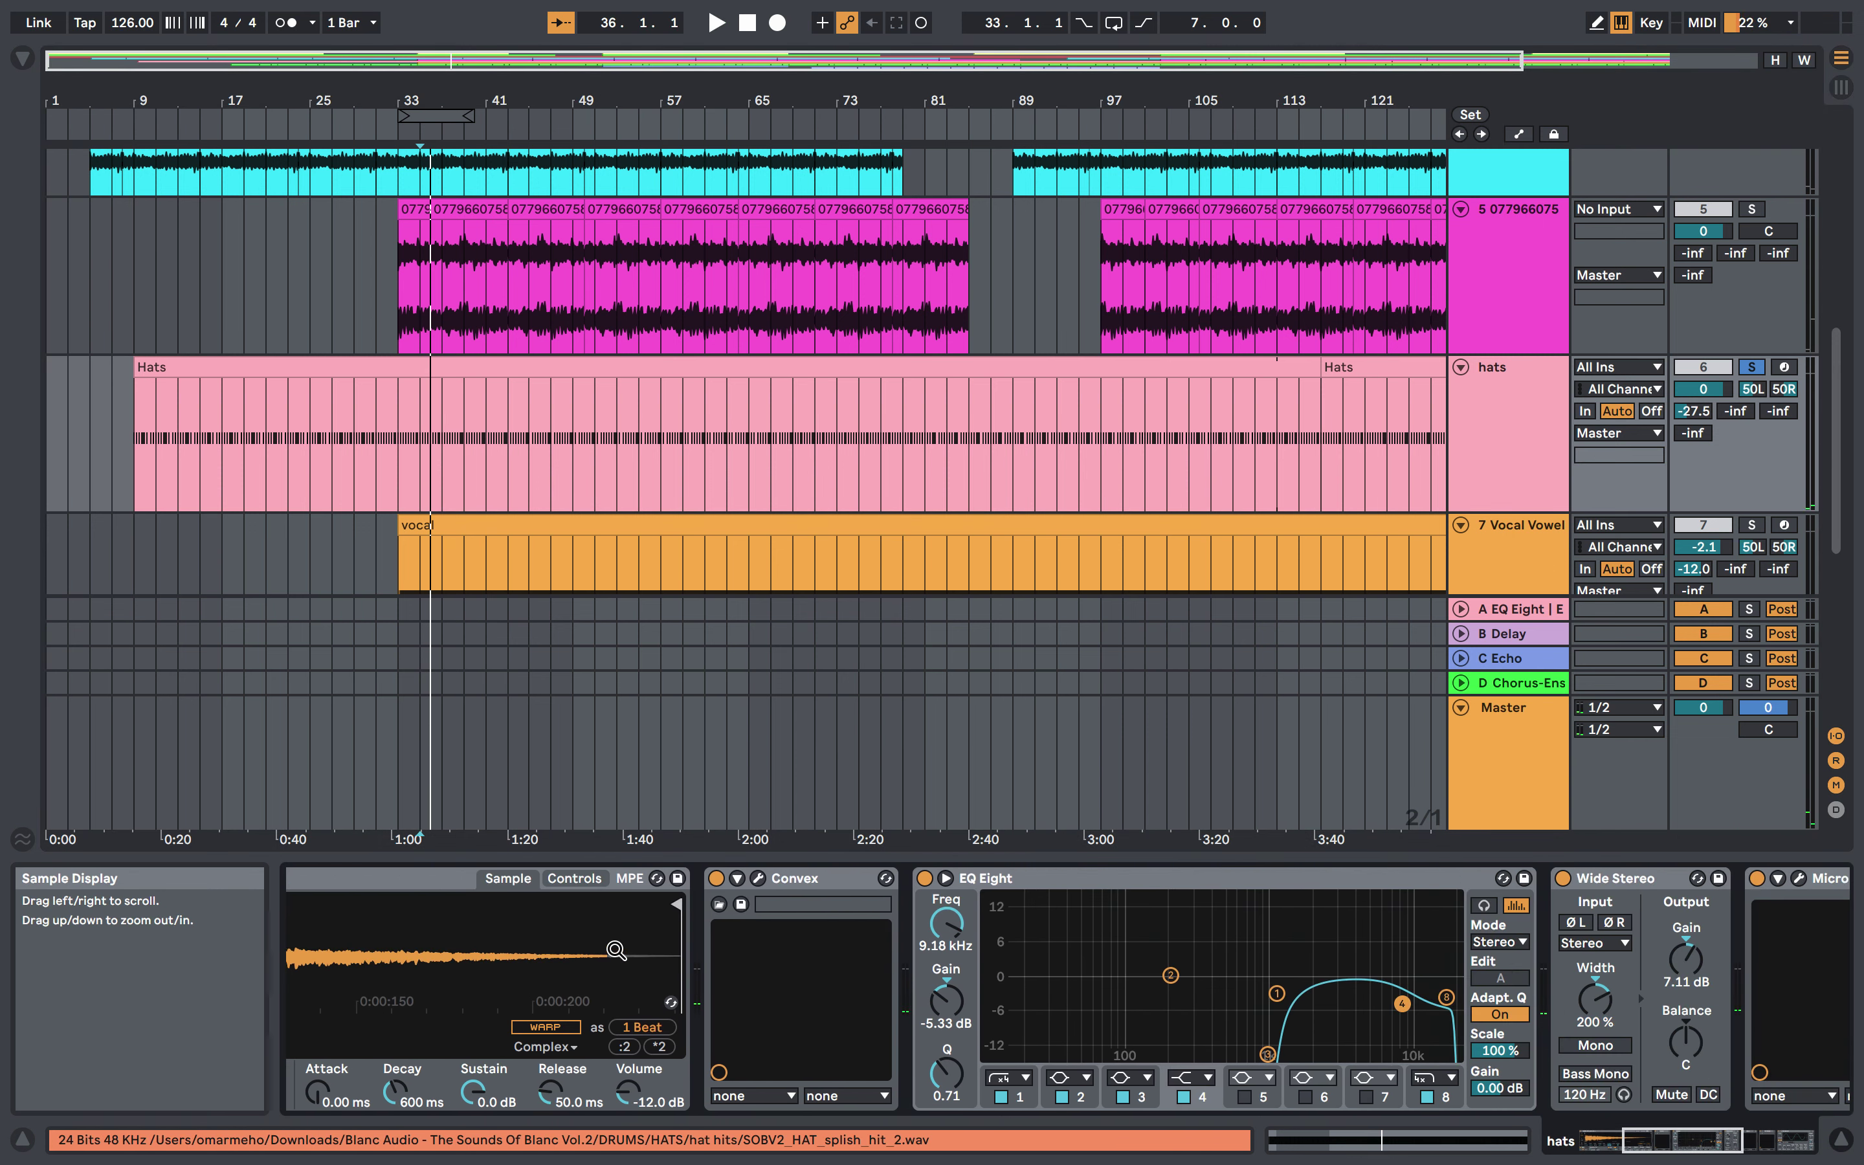
scroll(616, 950, right, 1)
click(742, 886)
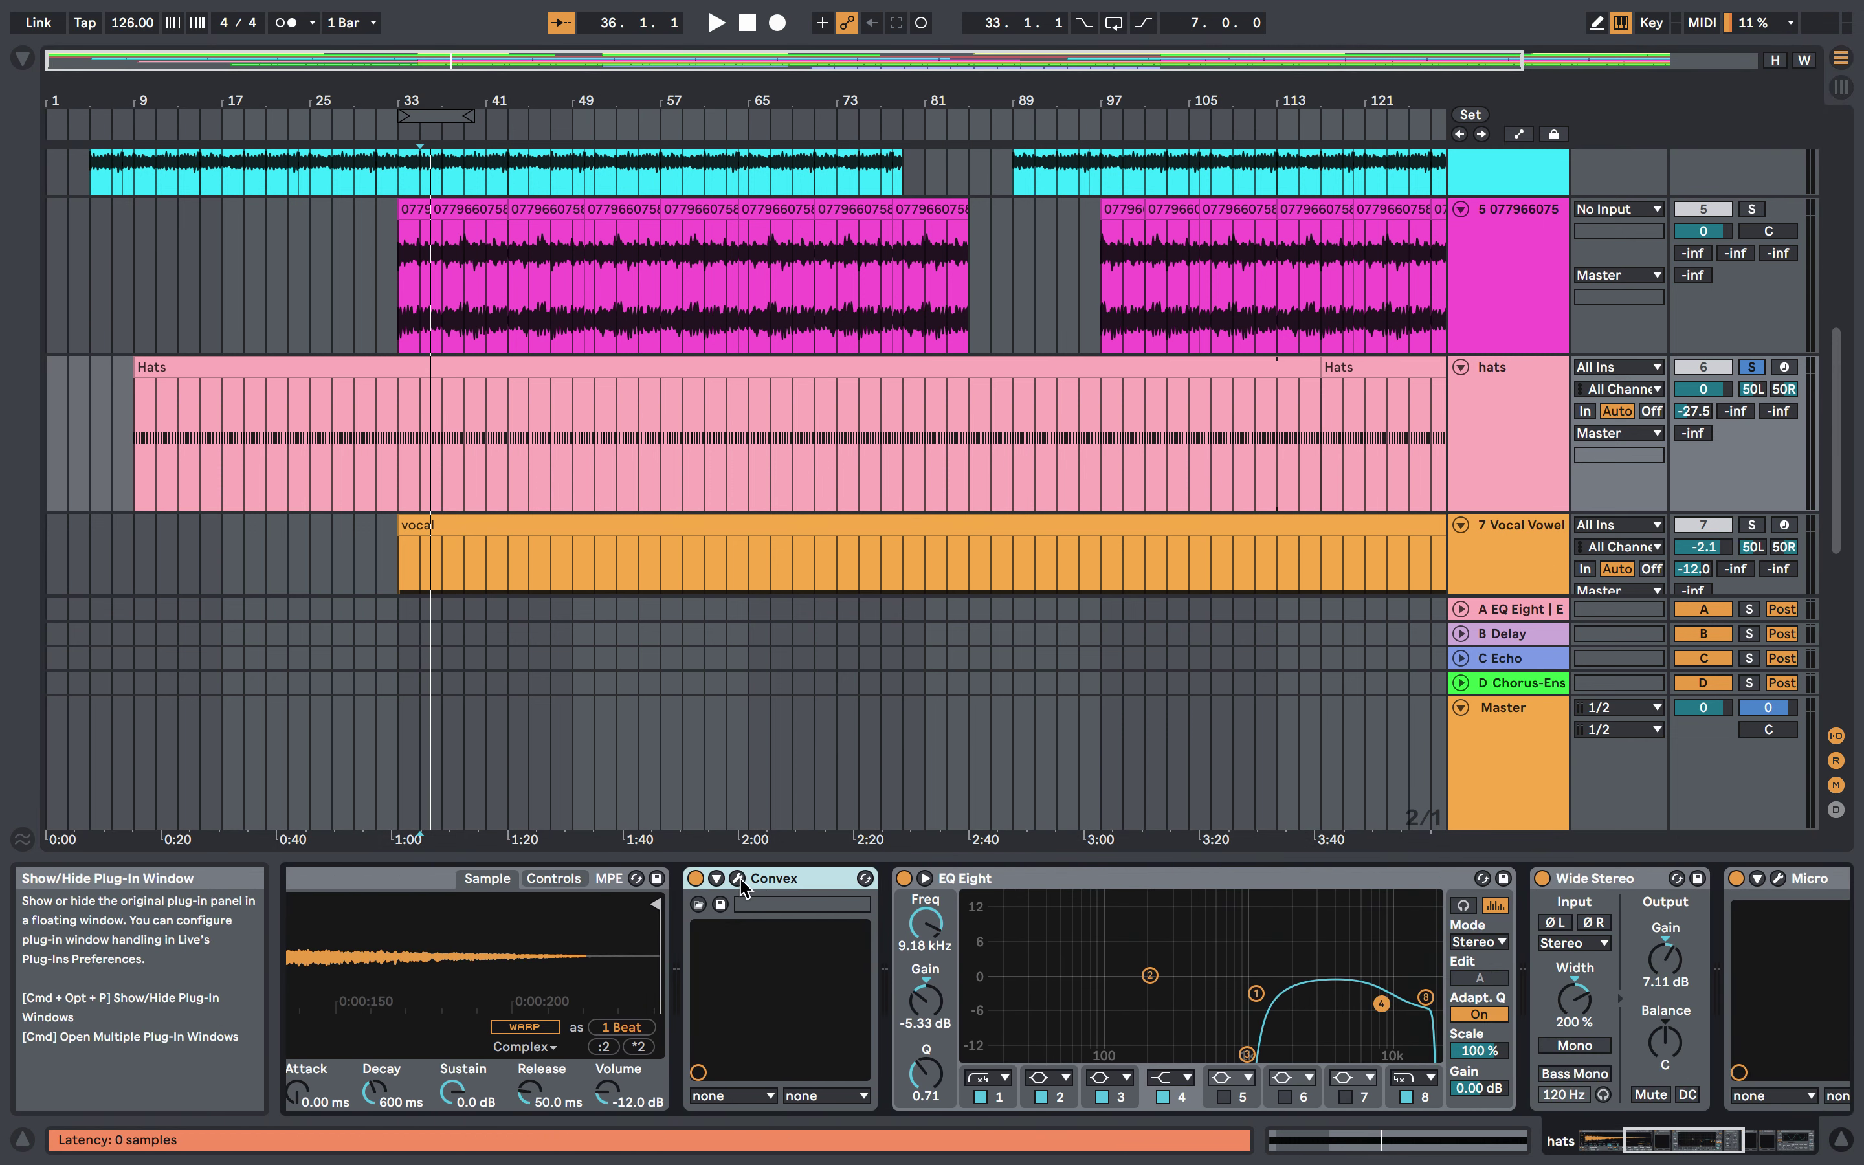
scroll(728, 886, right, 1)
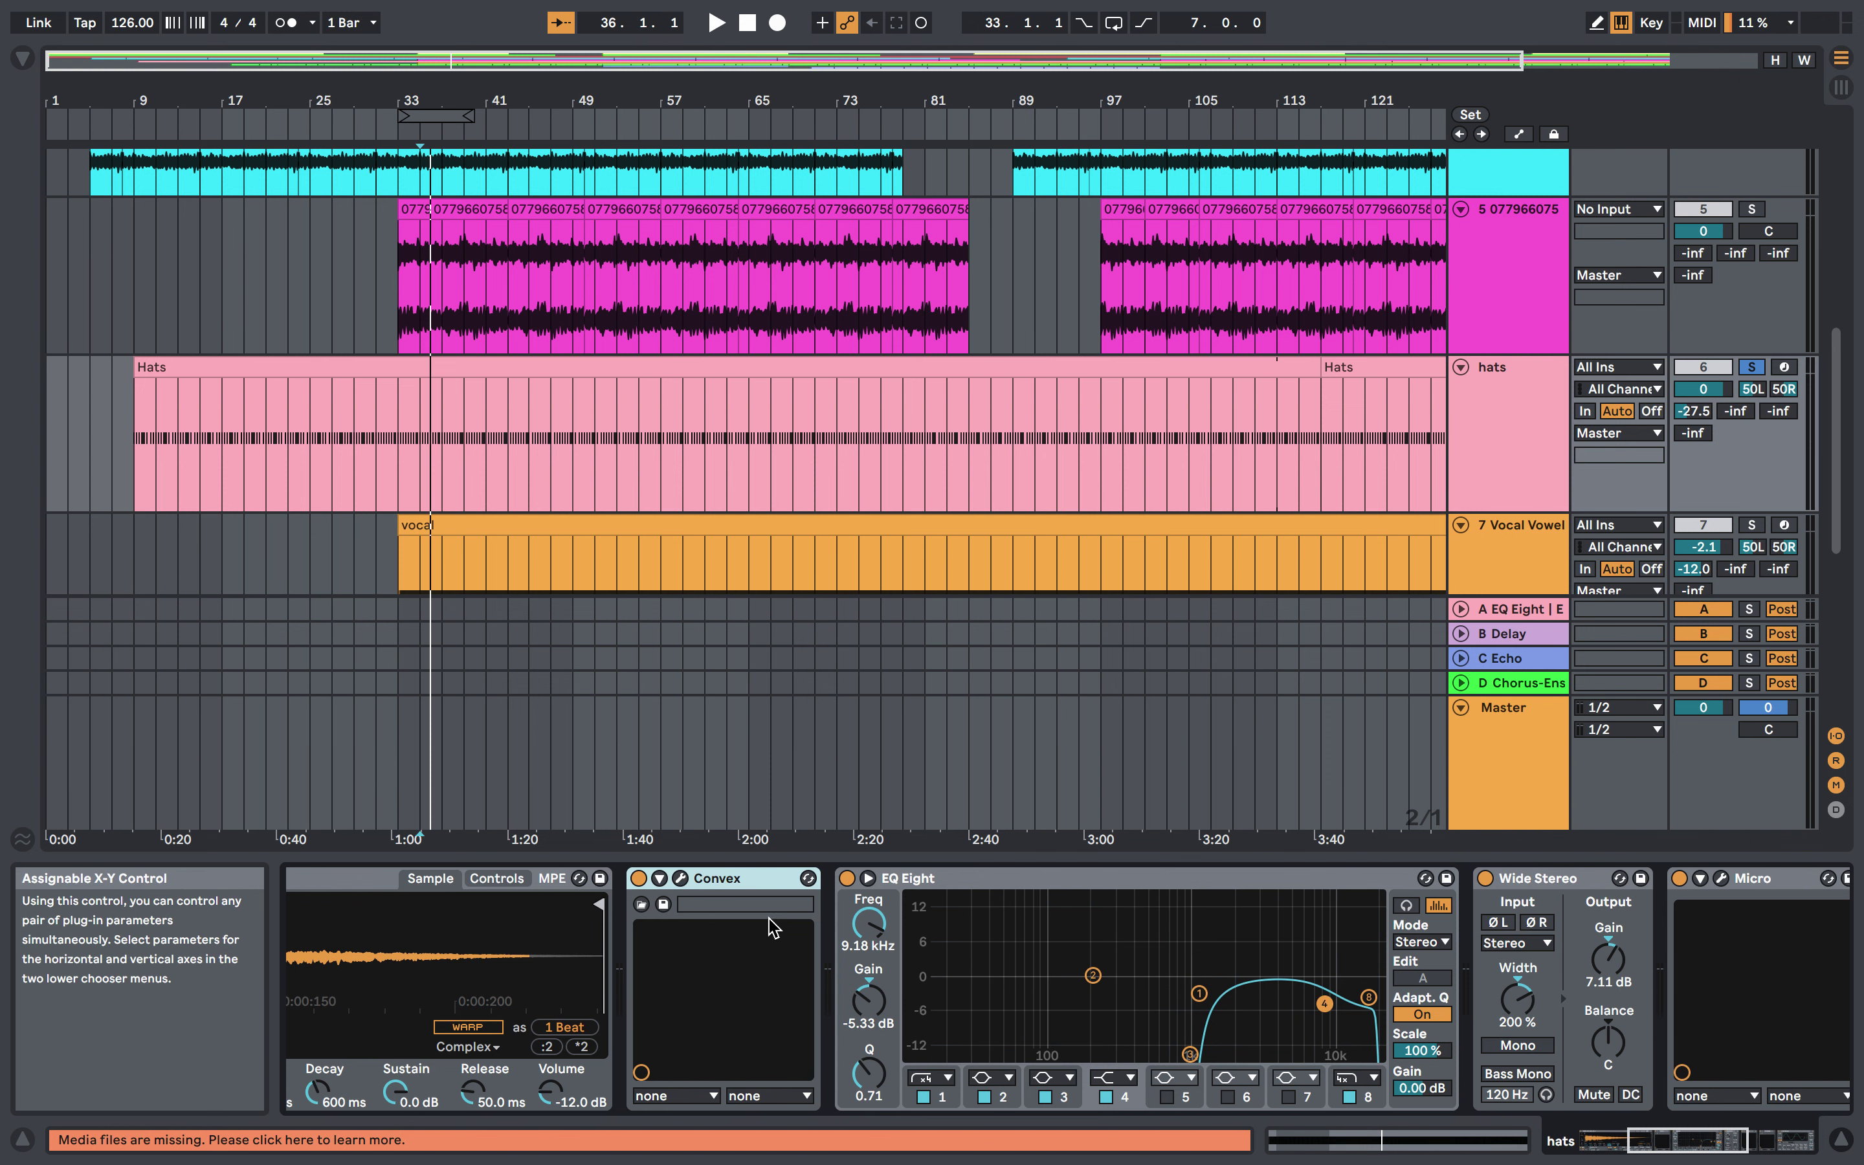
scroll(724, 886, right, 2)
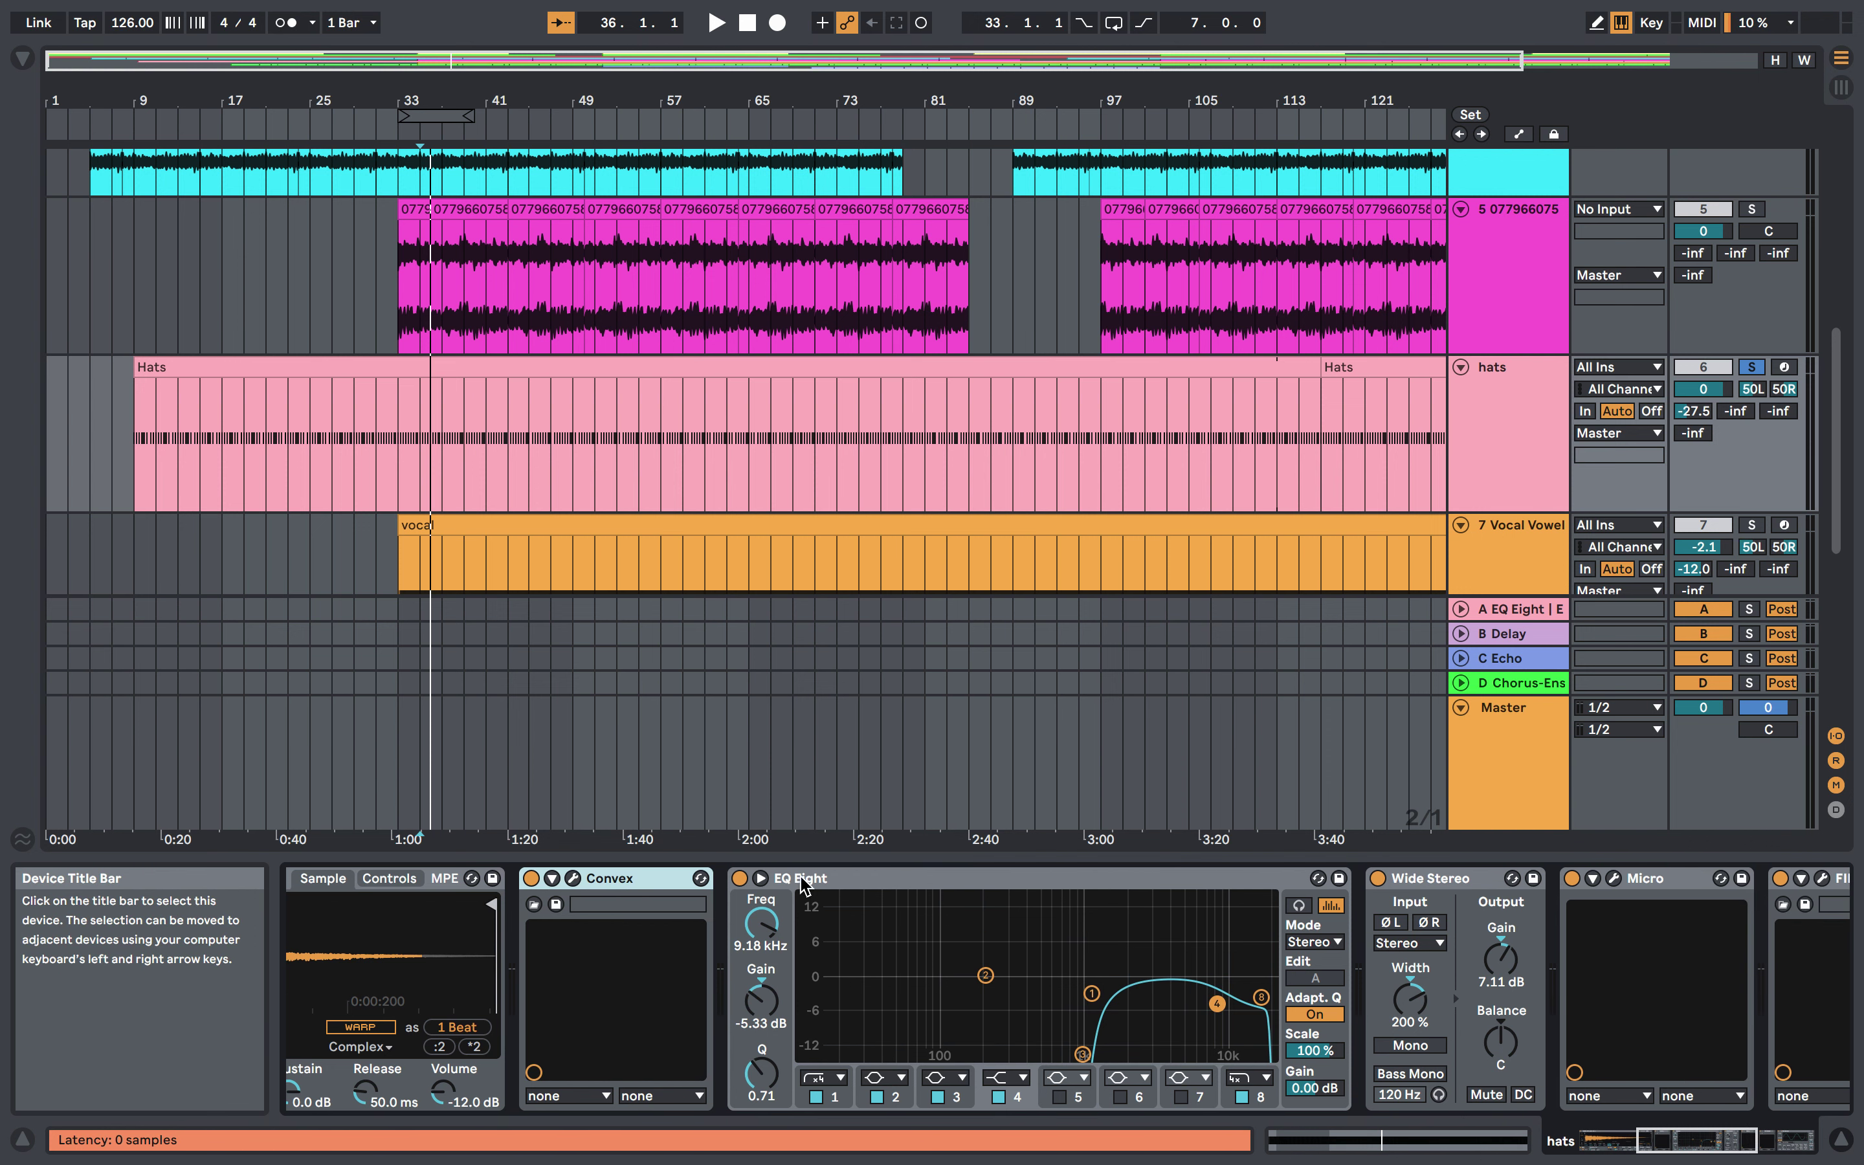
click(807, 886)
scroll(851, 996, right, 6)
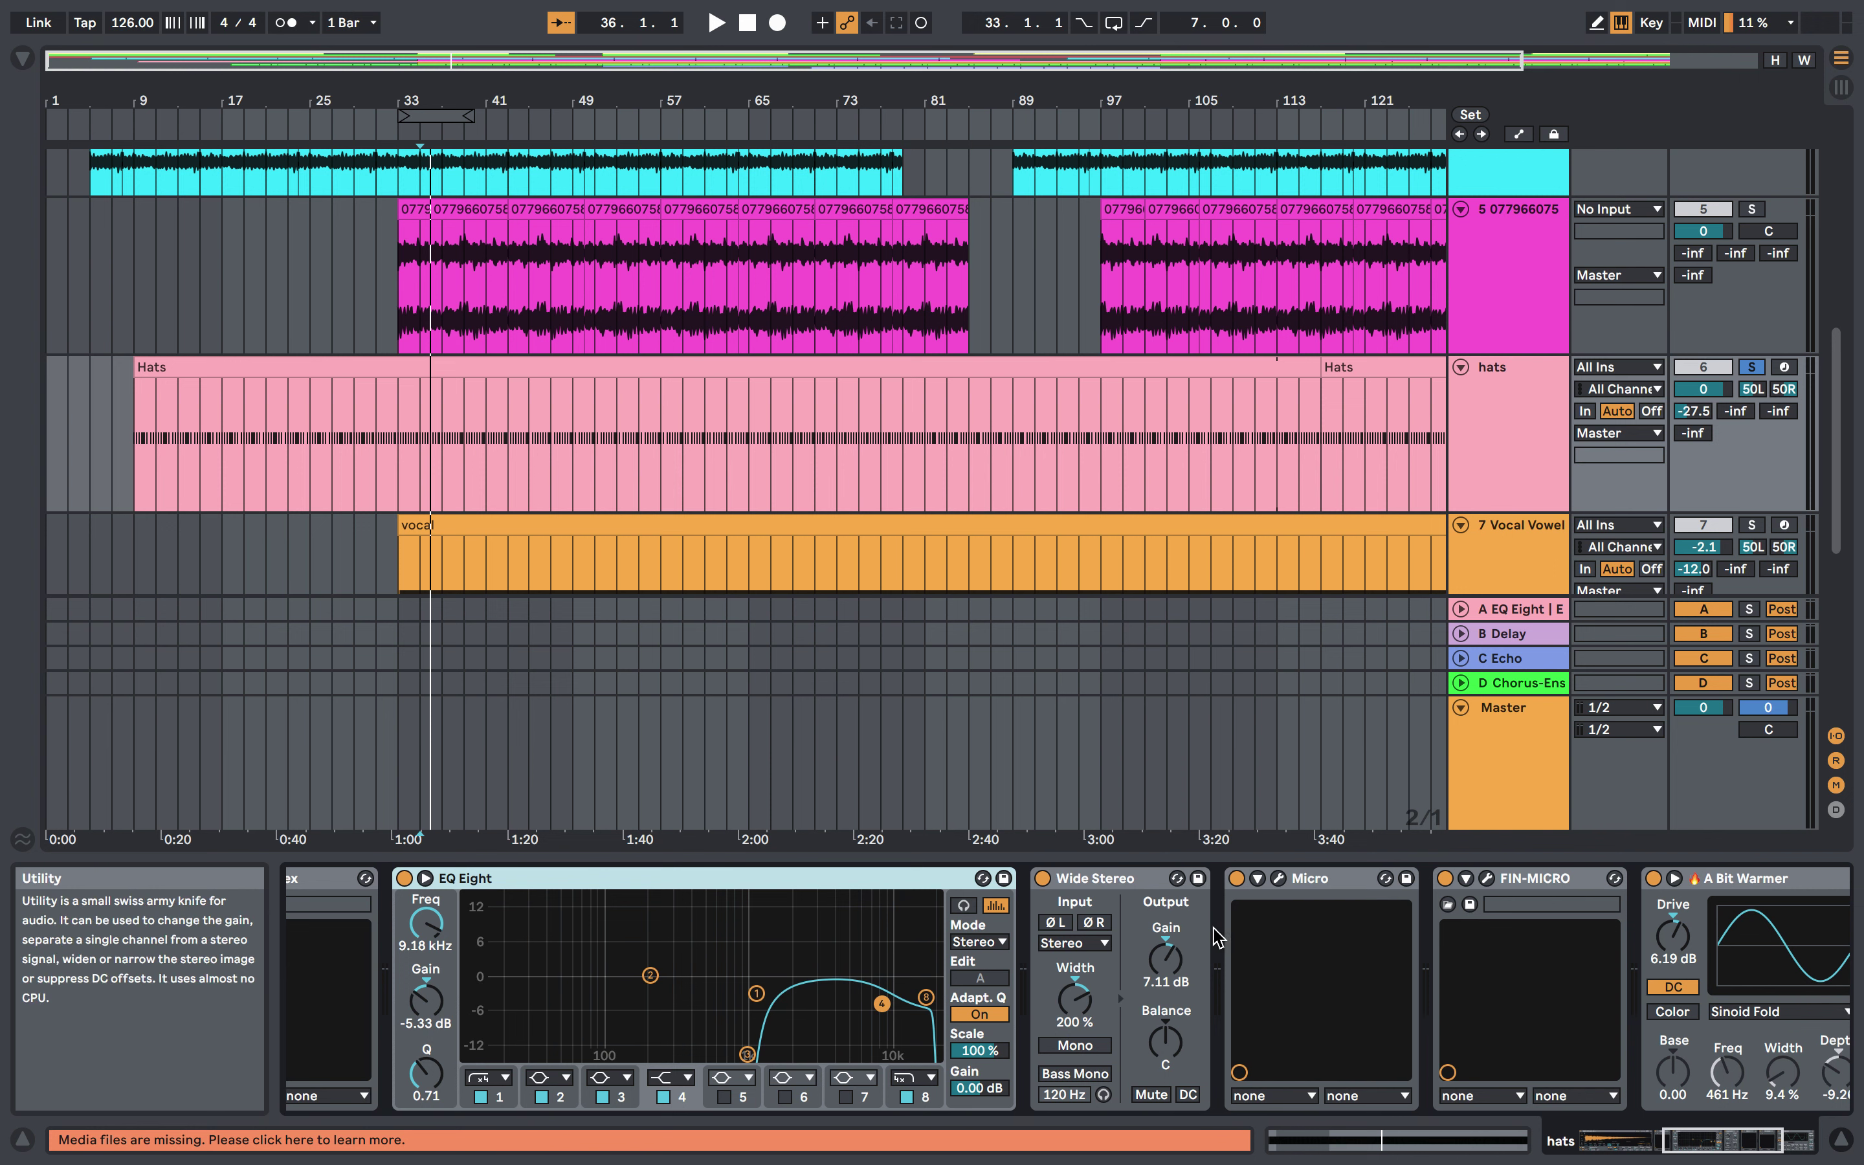
scroll(732, 1025, right, 2)
- Select Wide Stereo, Micro, FIN-MICRO and A Bit Warmer in turn
click(1017, 878)
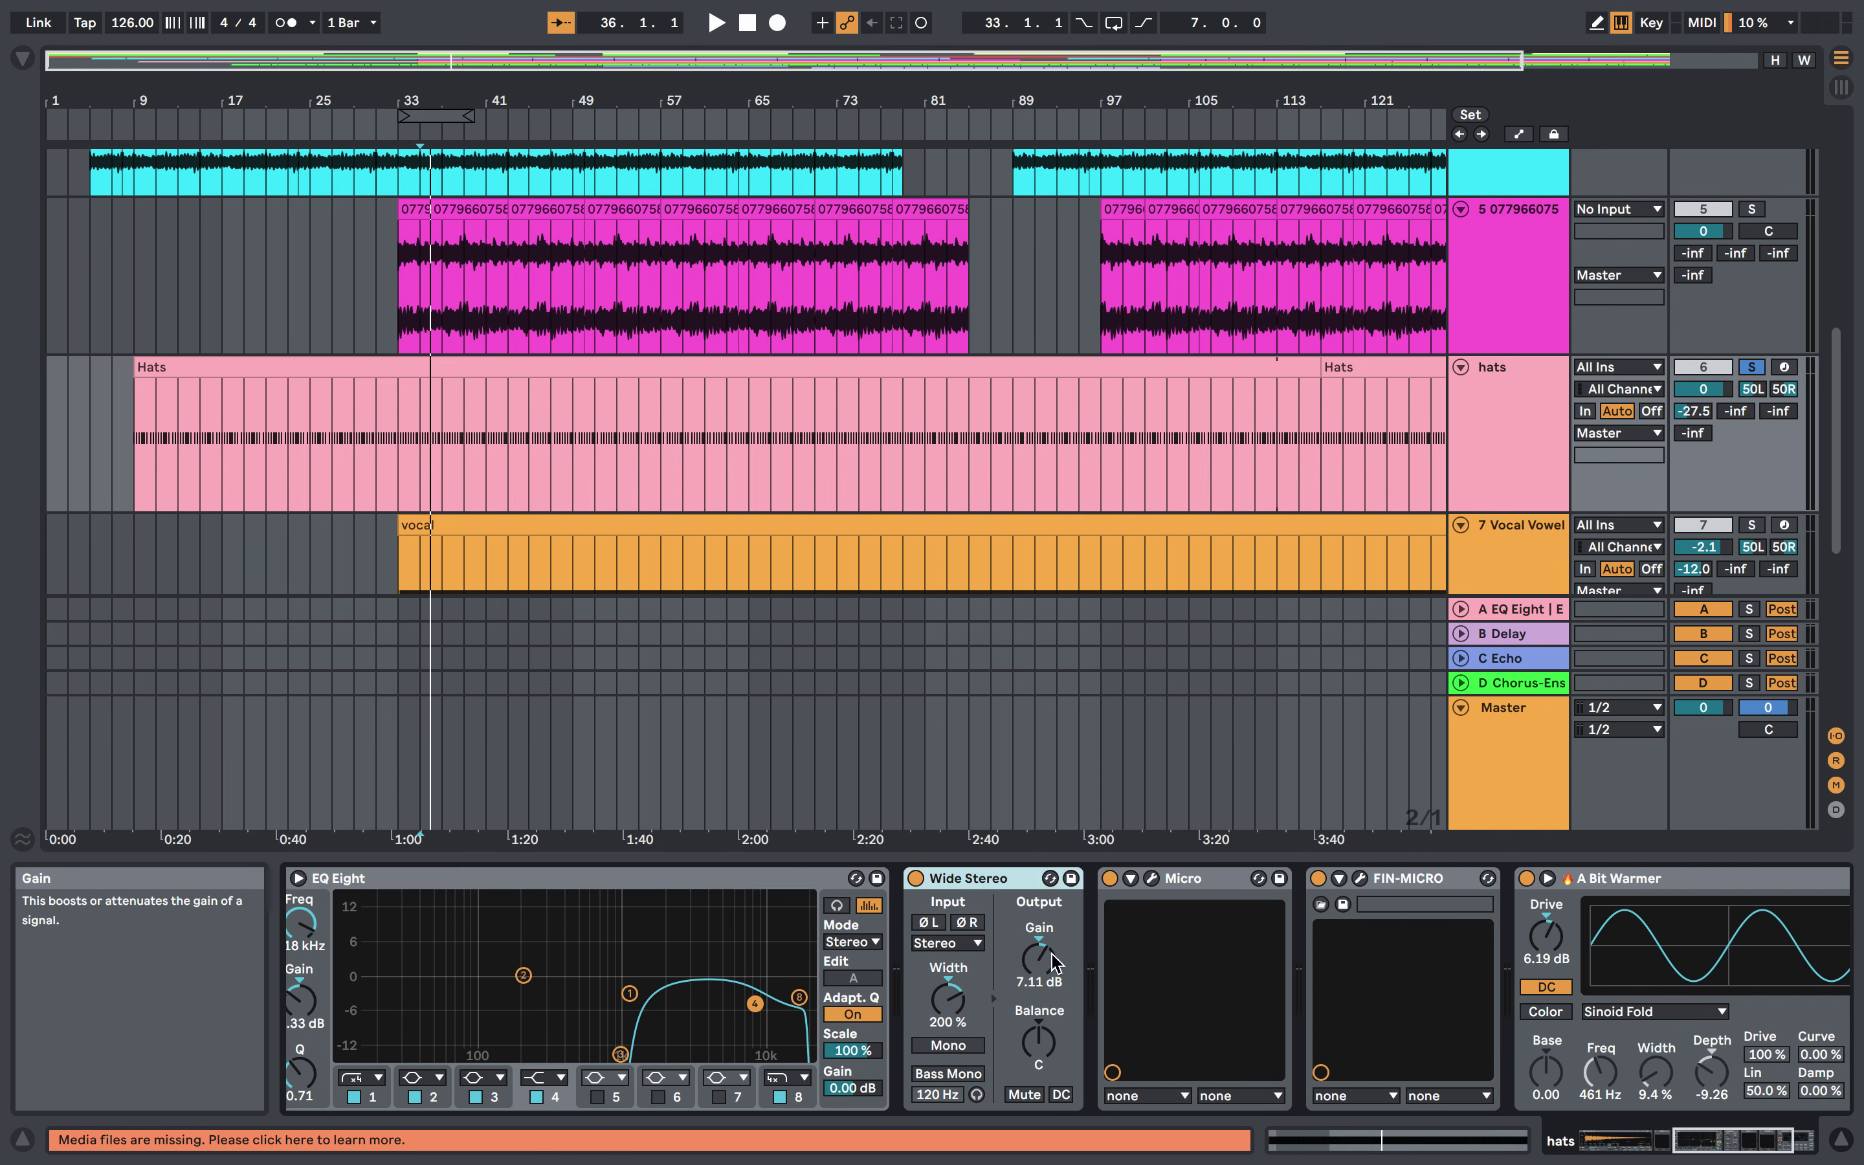
scroll(1104, 920, right, 3)
click(988, 886)
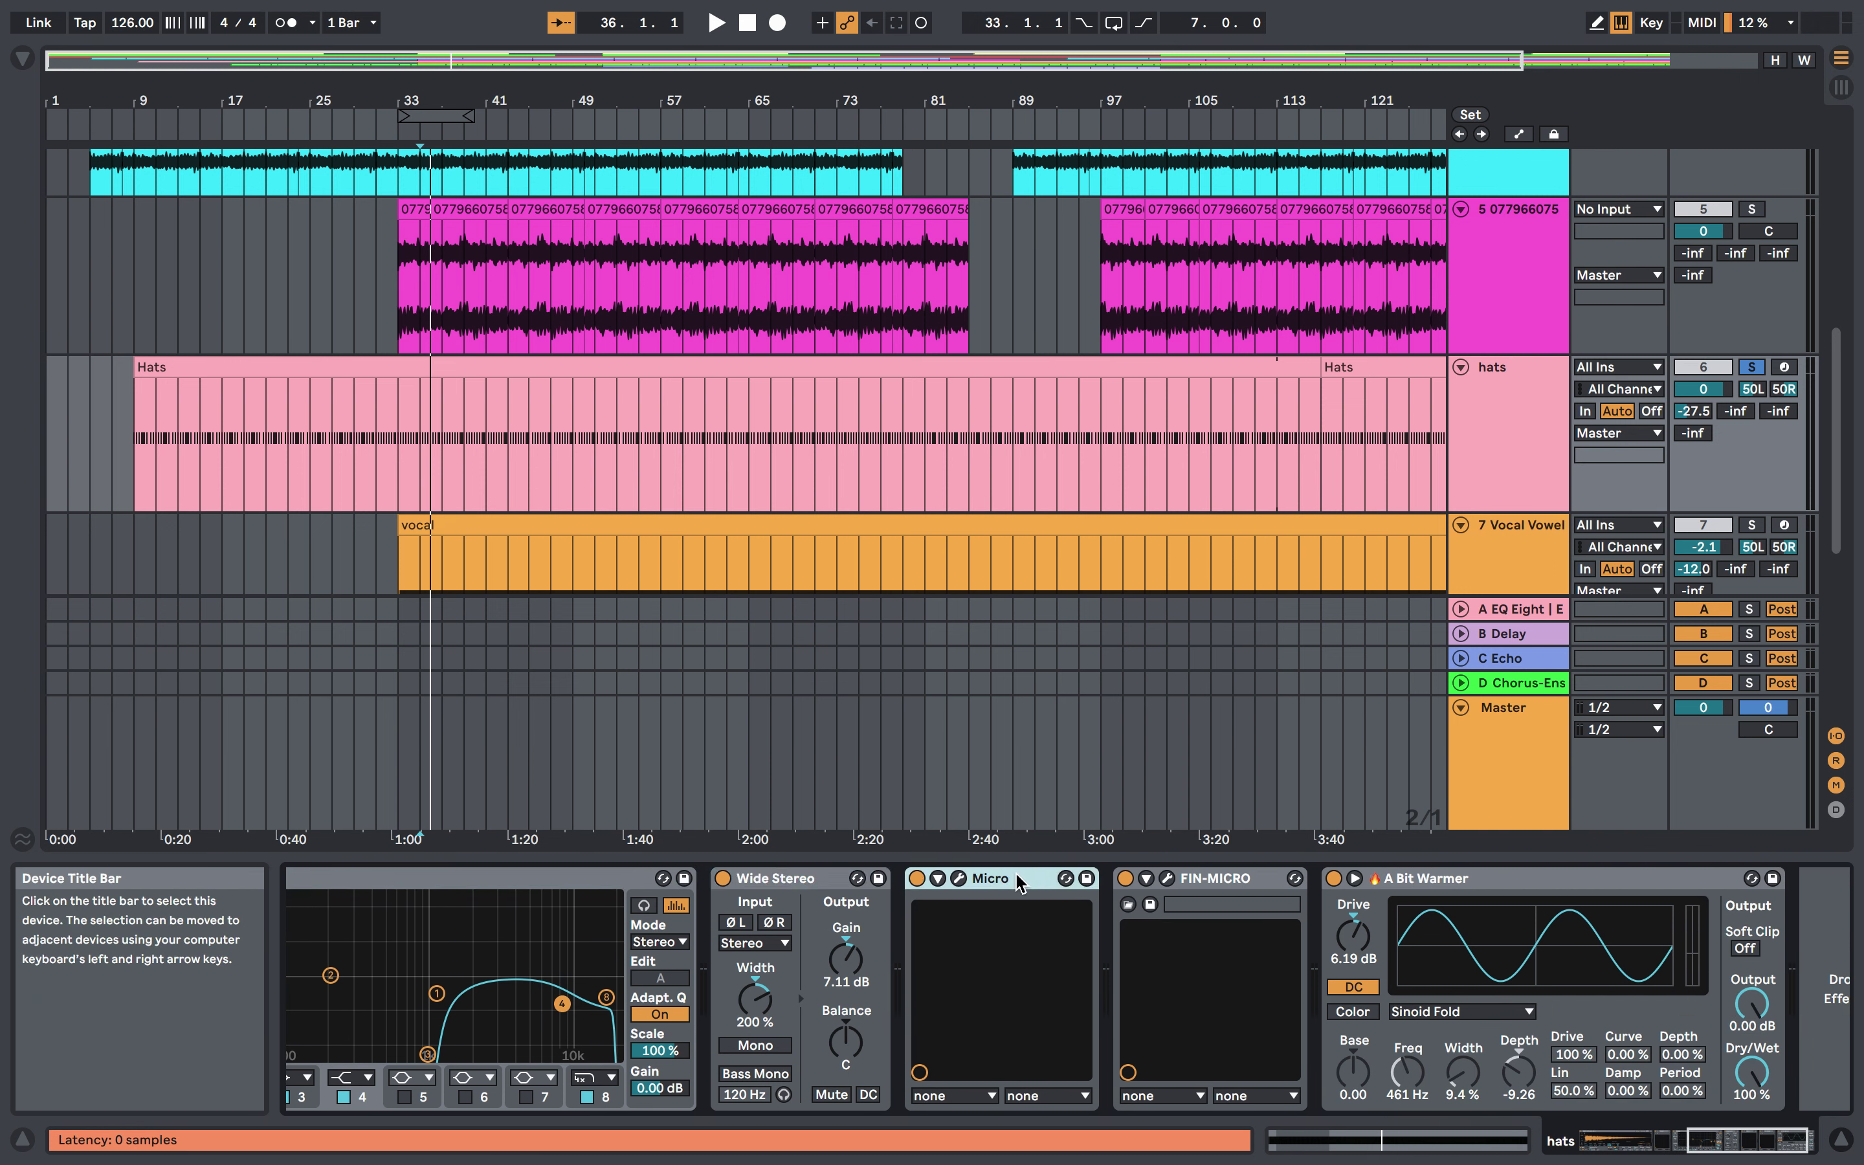
scroll(993, 901, right, 1)
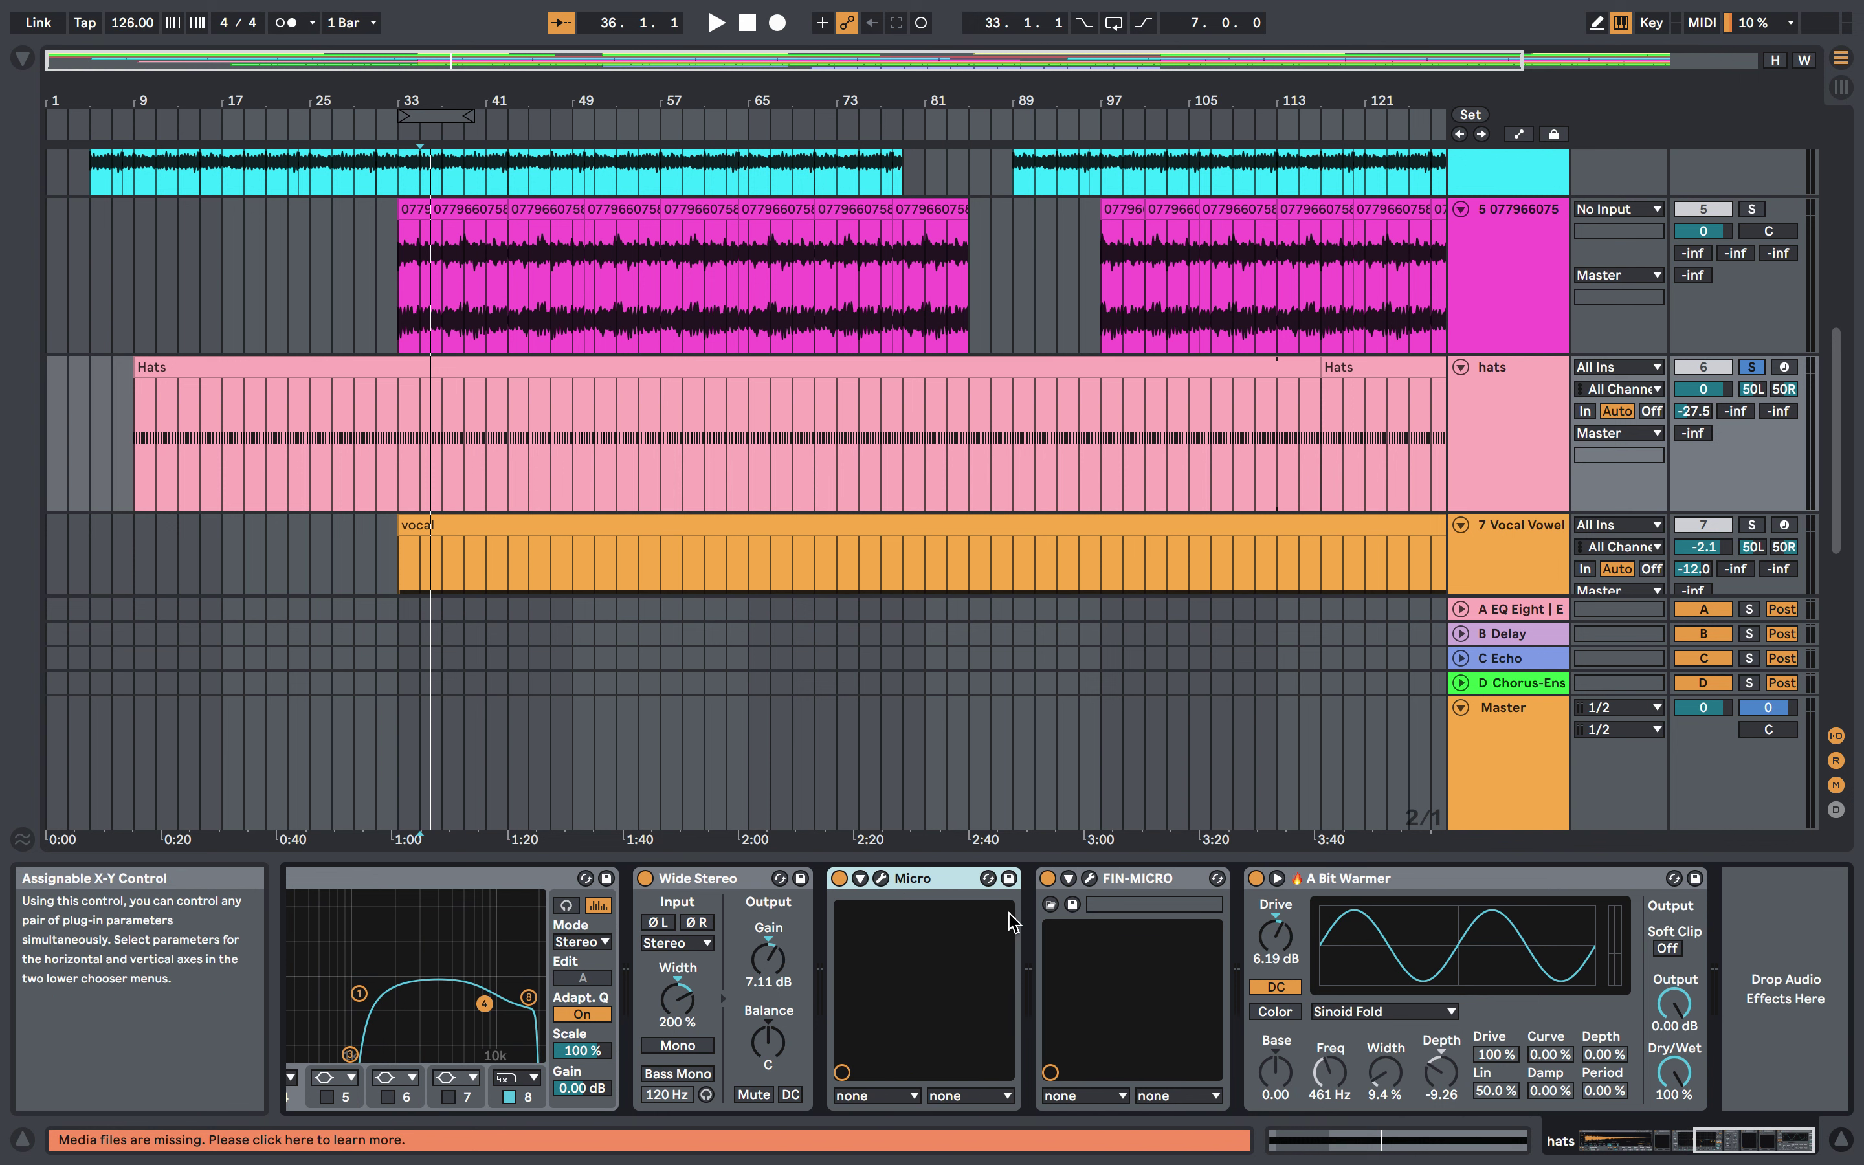
click(1138, 886)
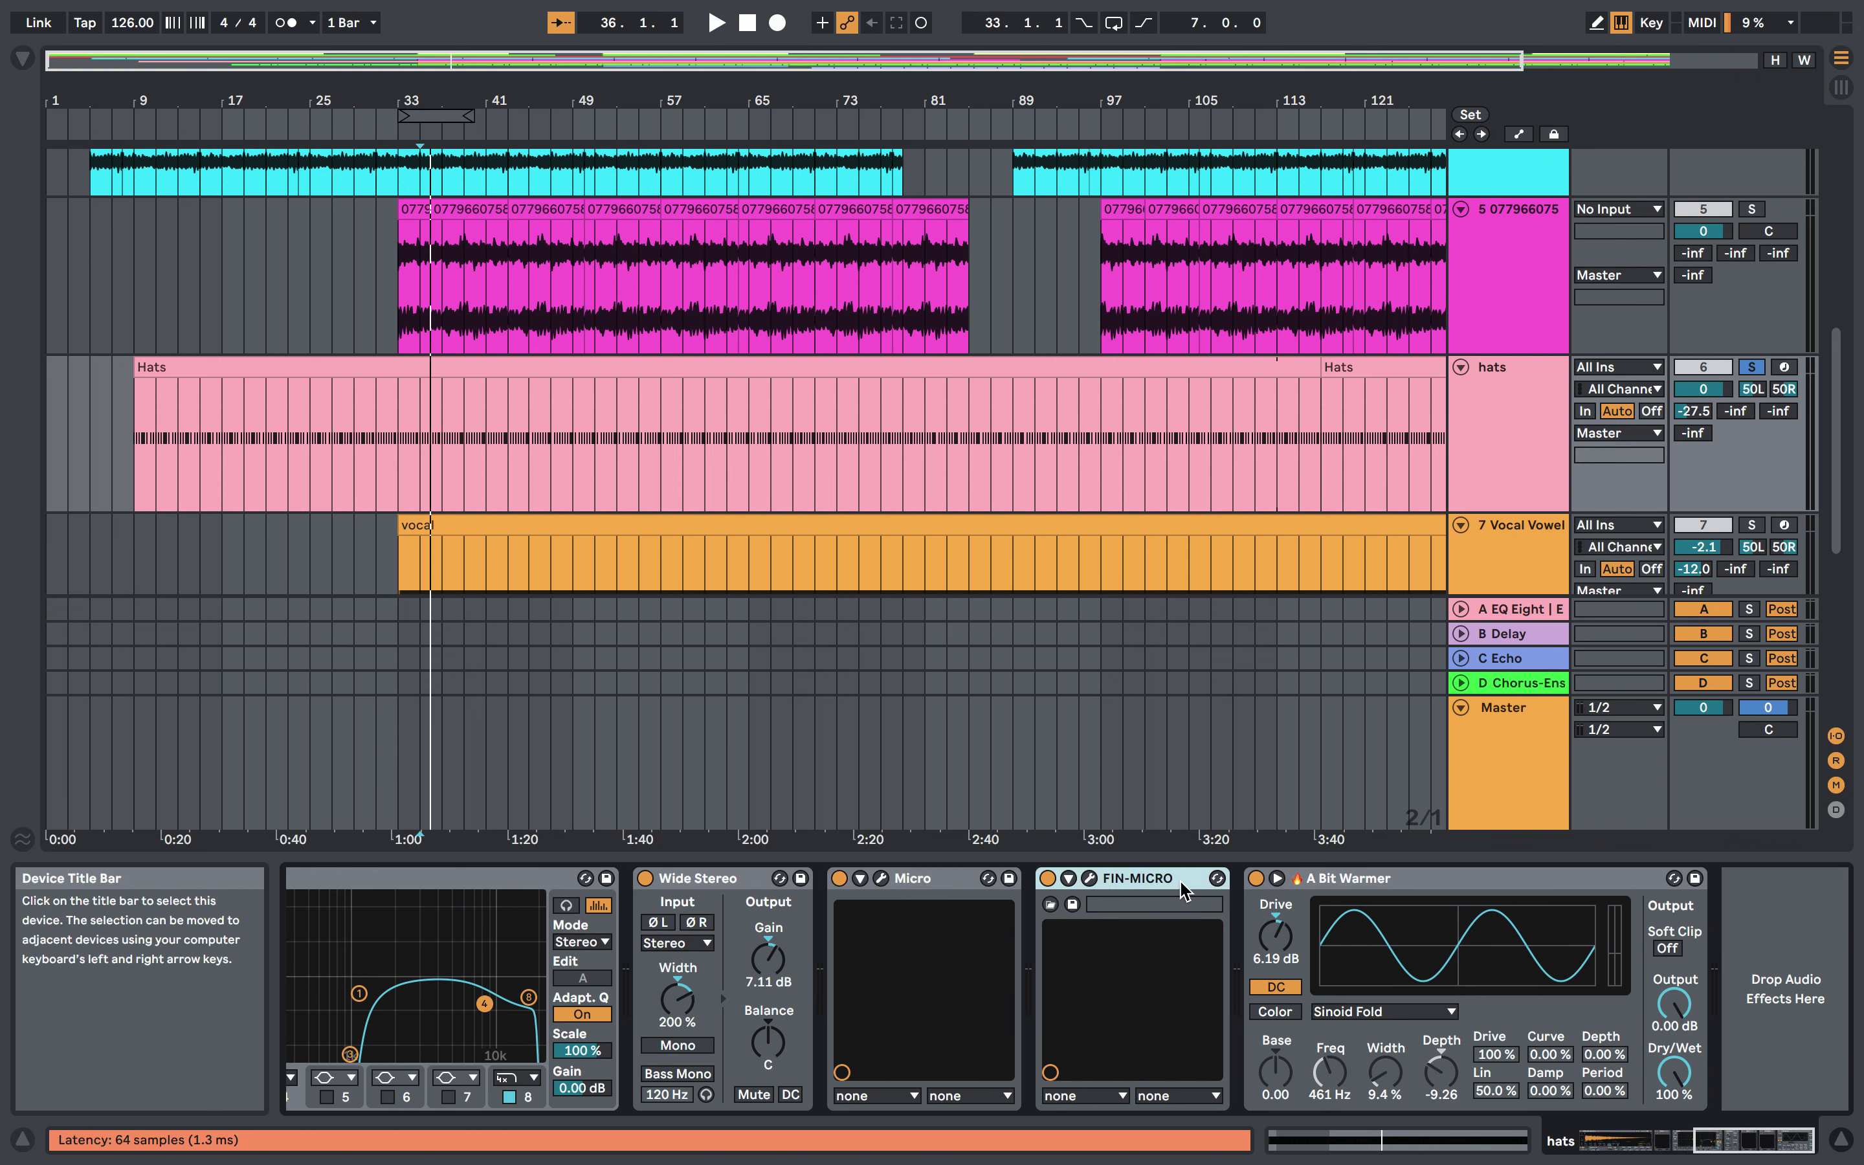
click(1398, 886)
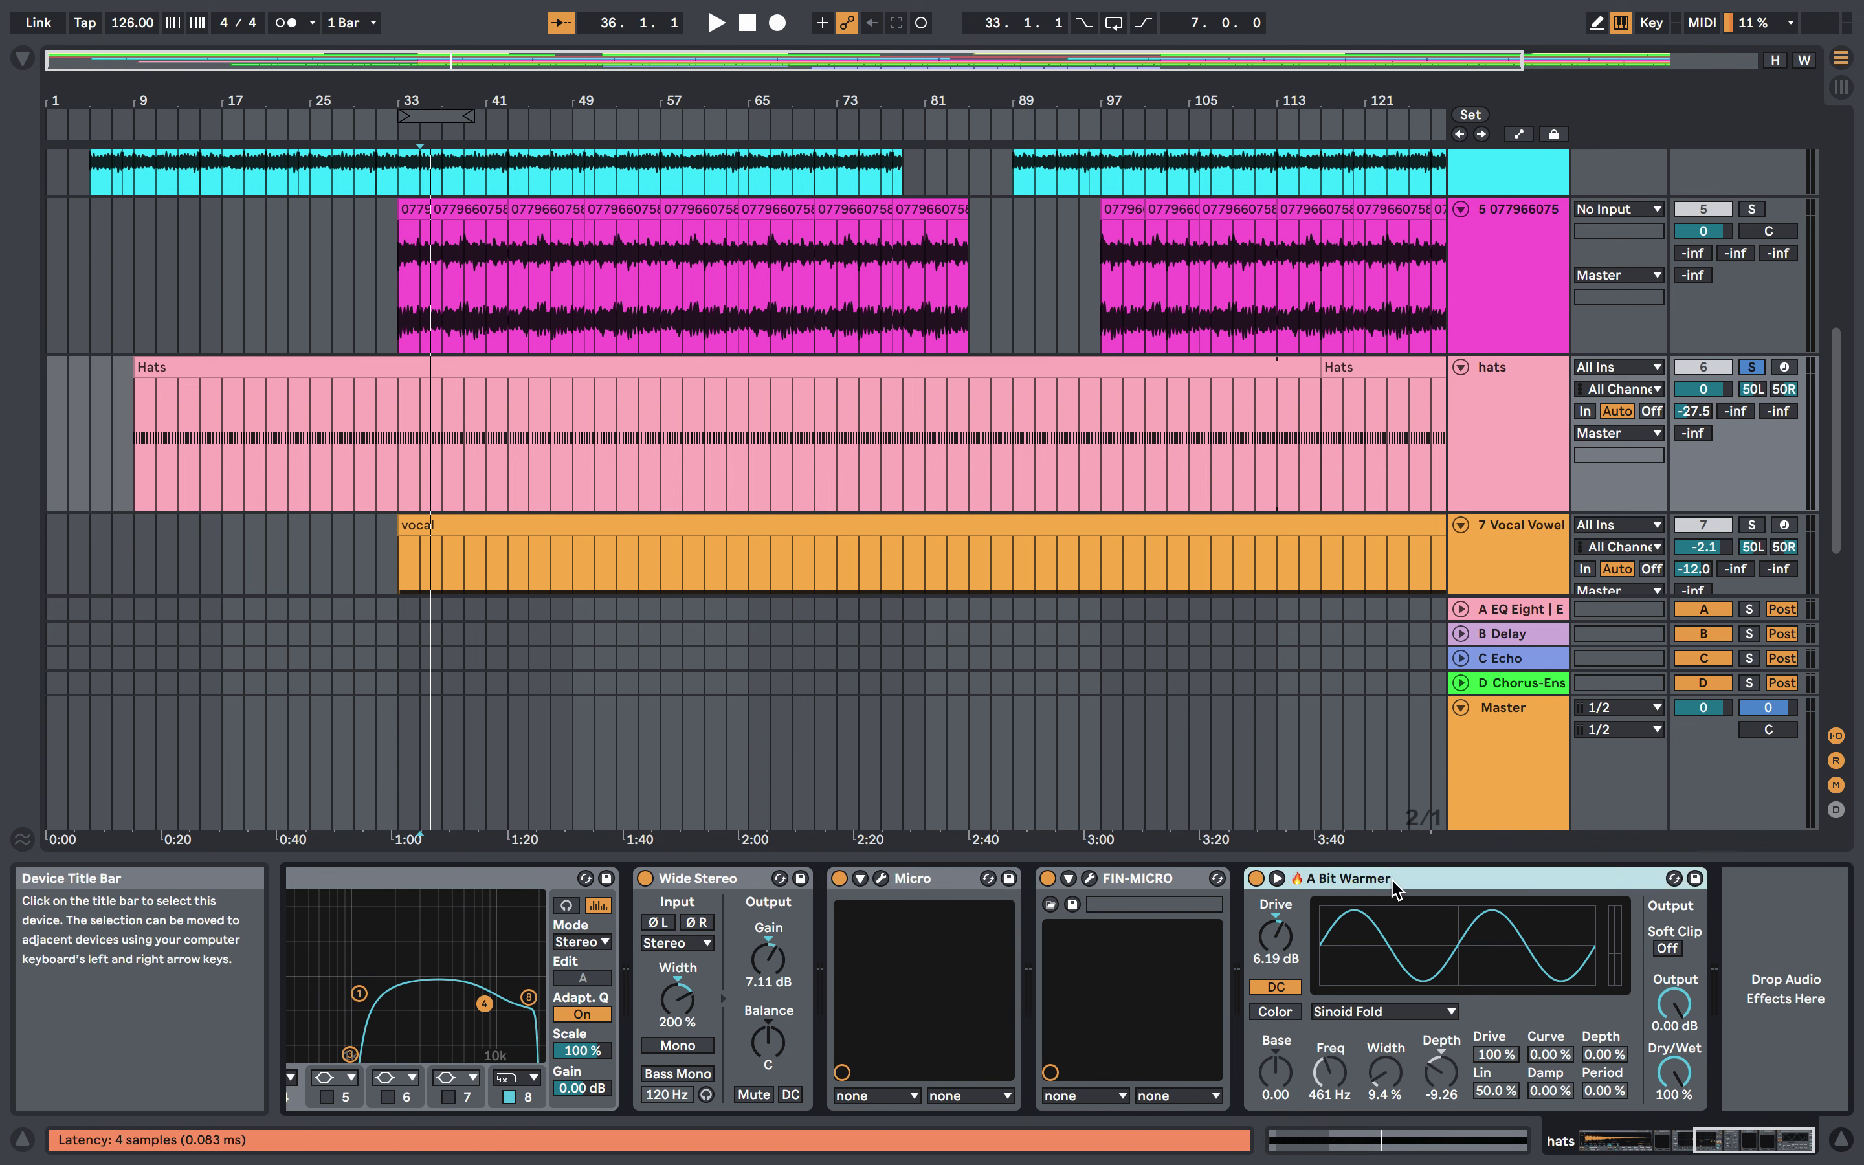
click(883, 878)
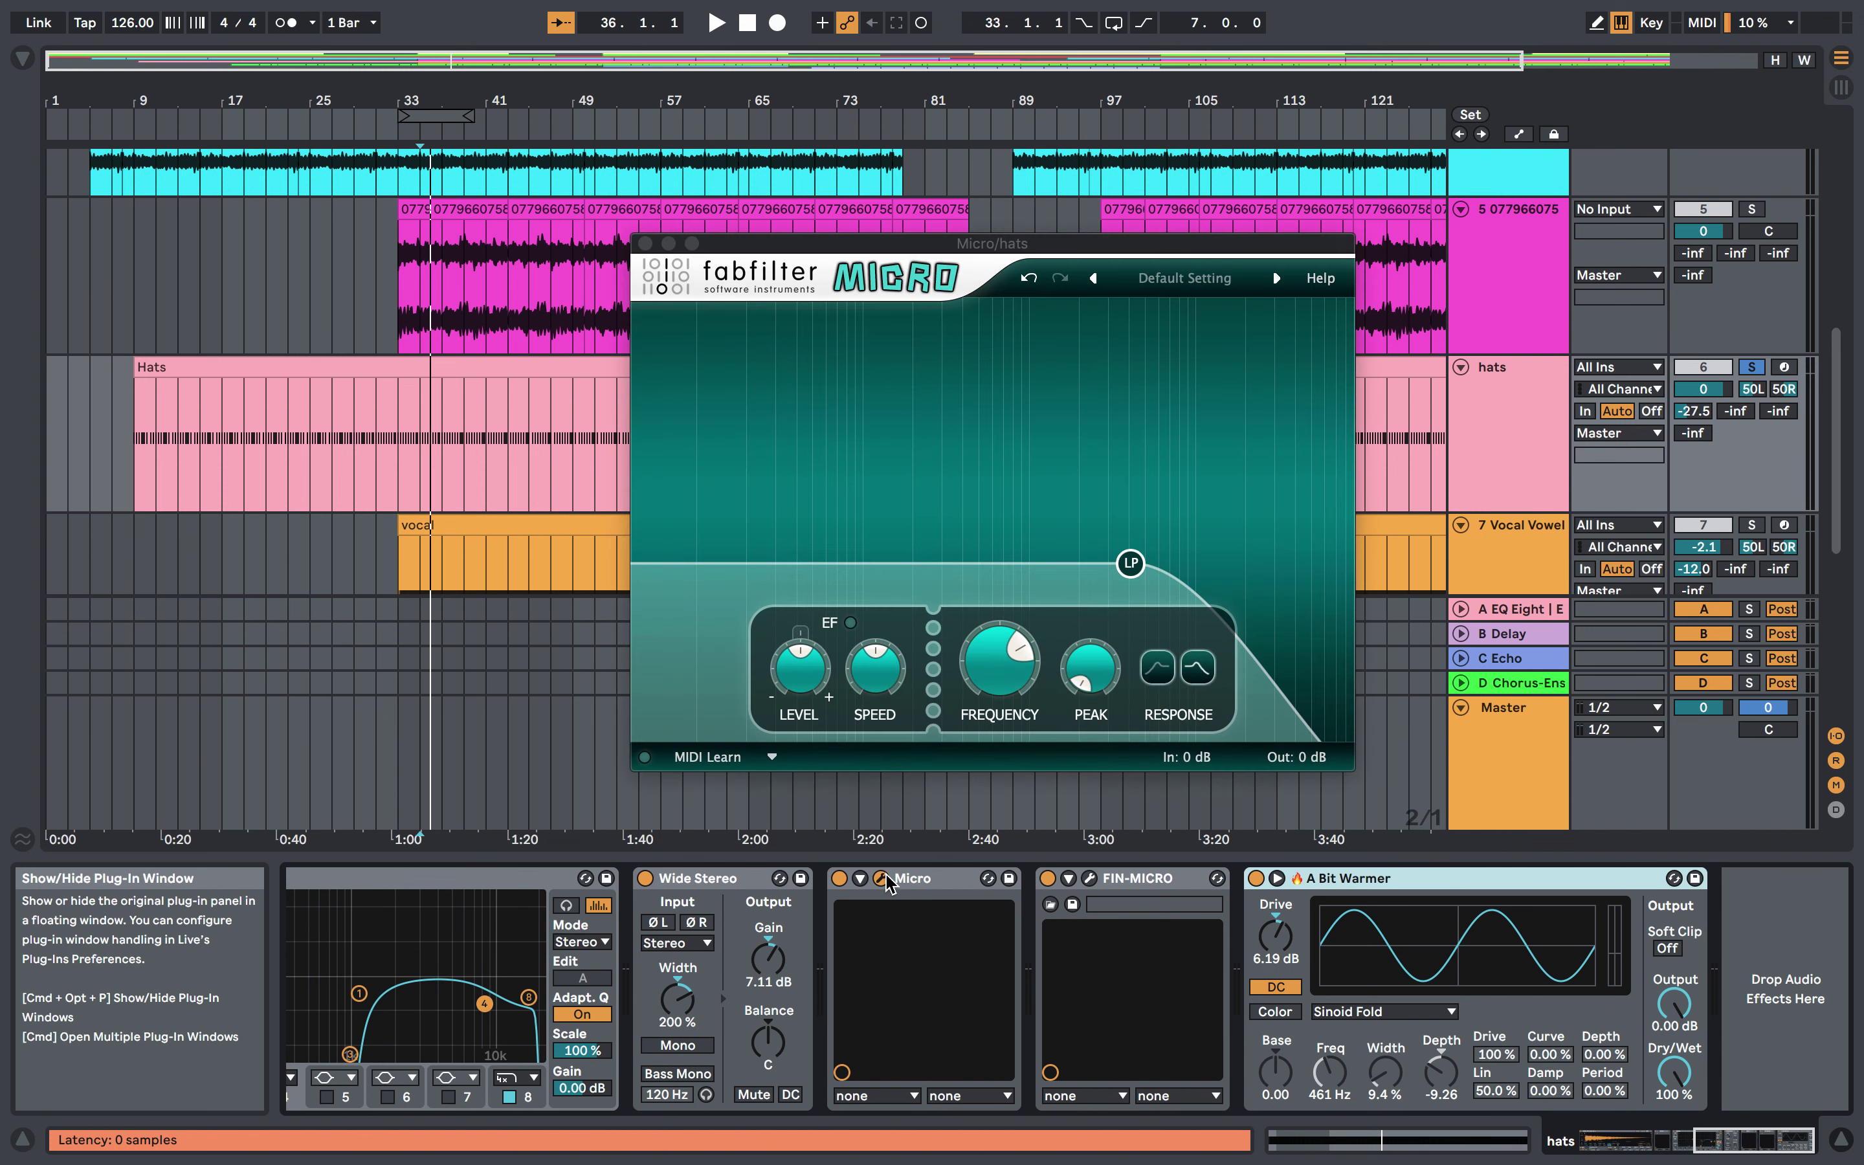
click(645, 245)
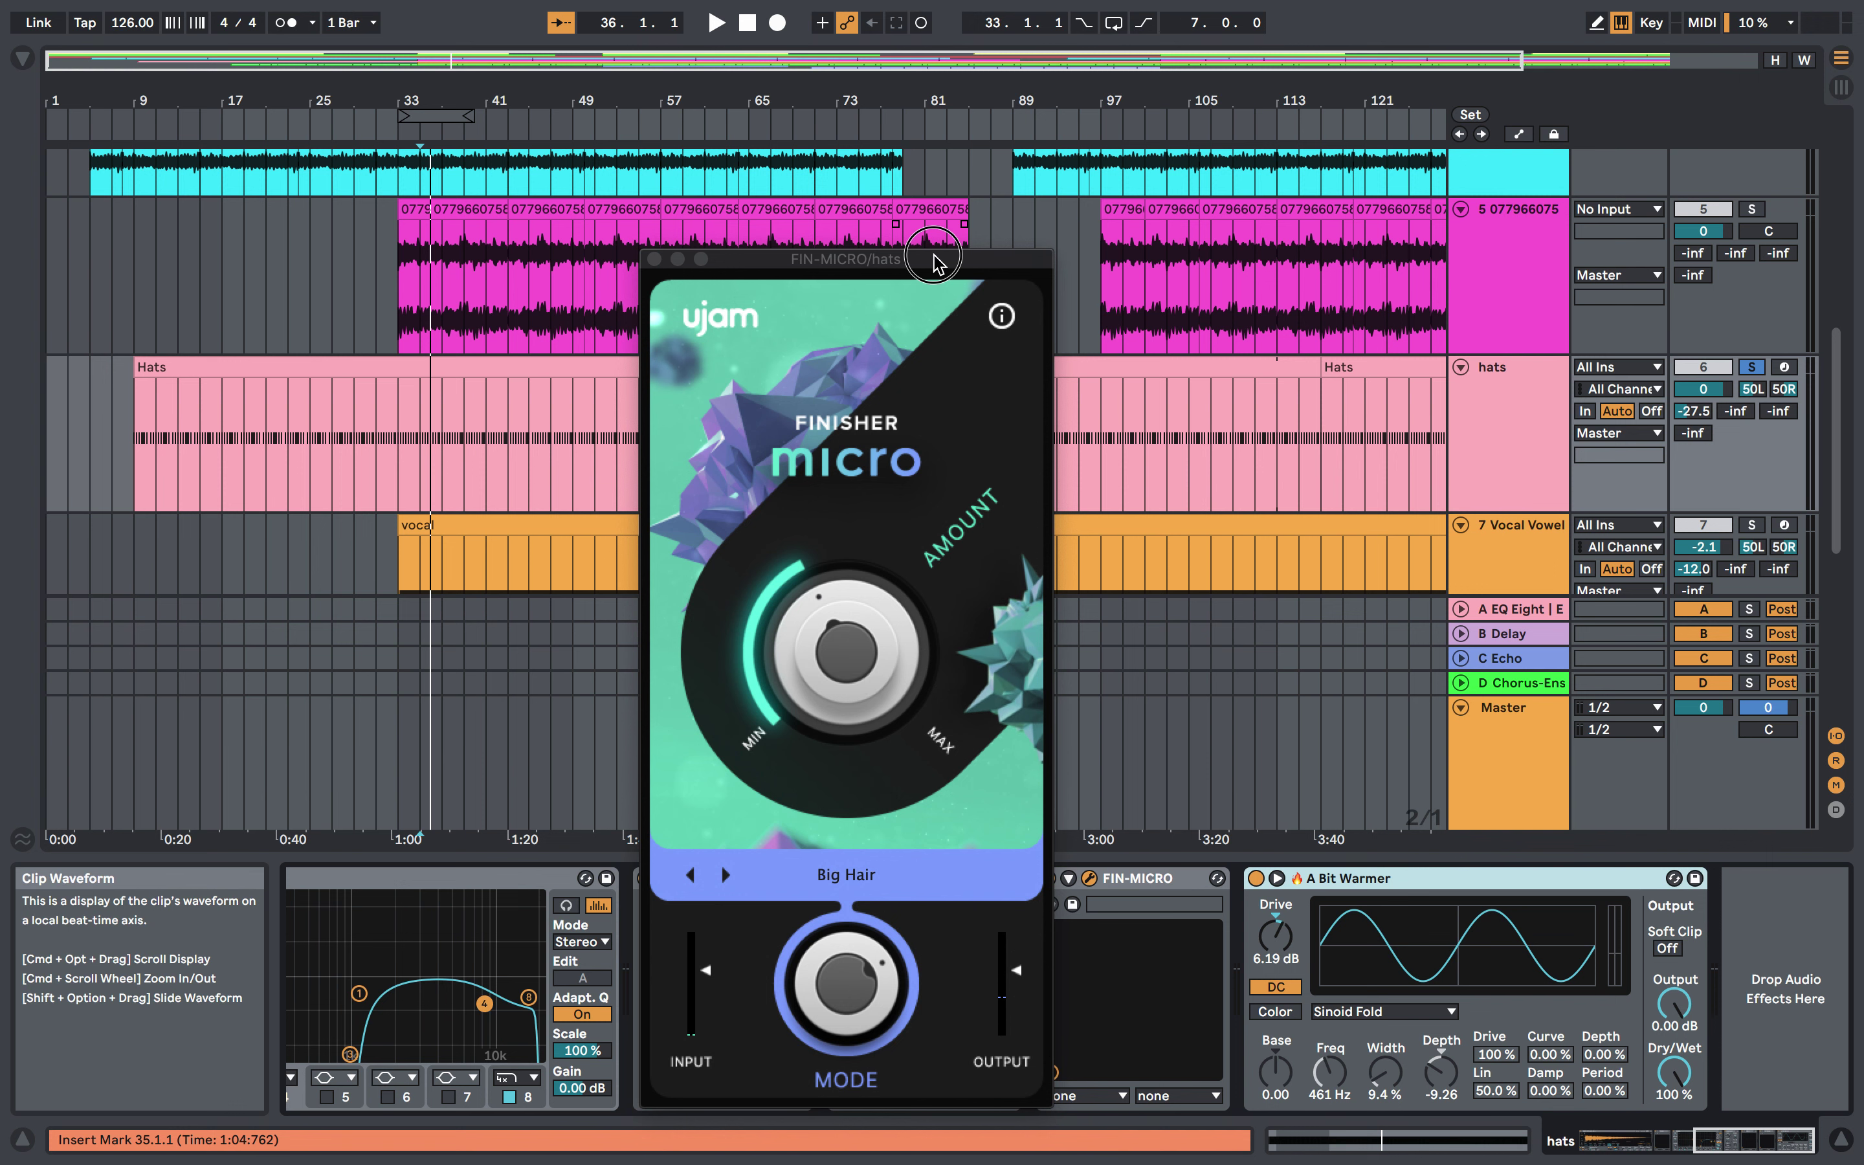
drag(924, 259, 779, 101)
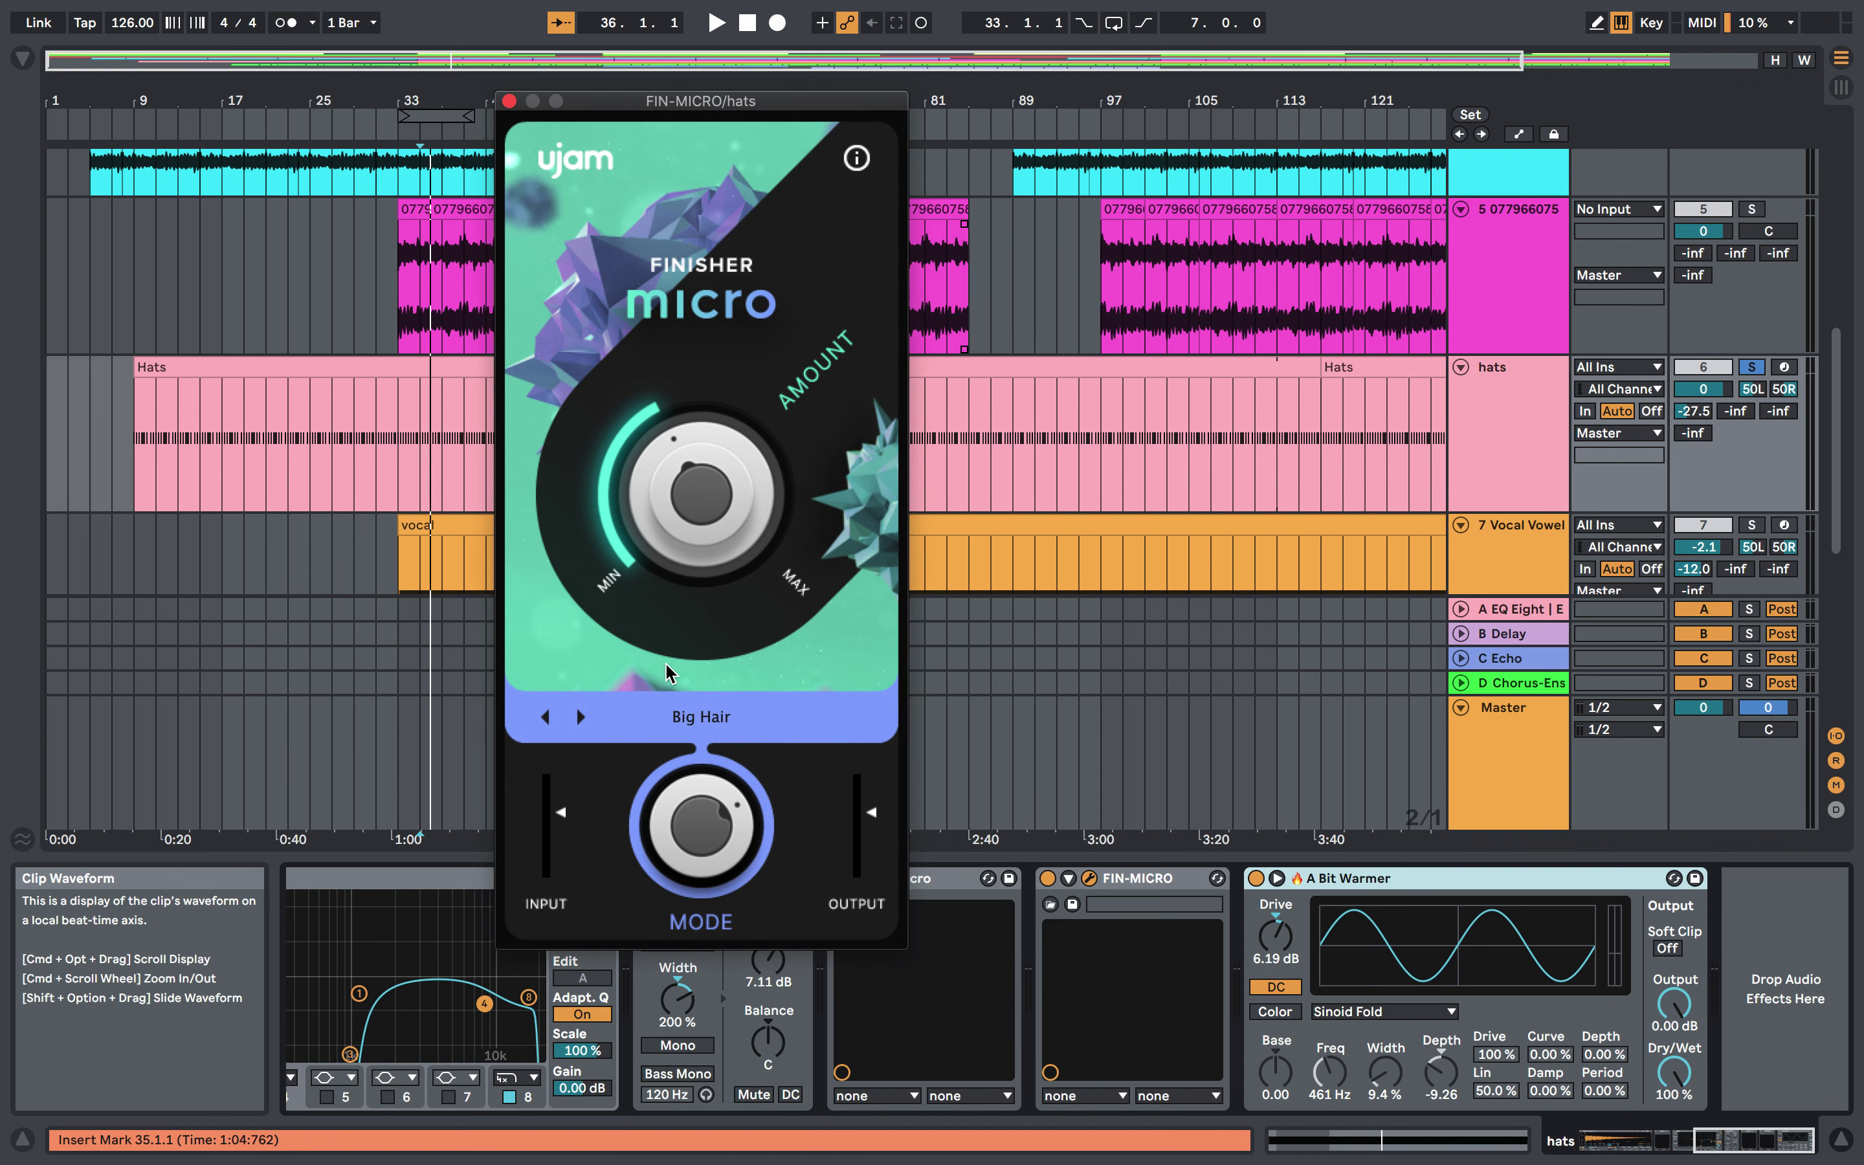
click(509, 101)
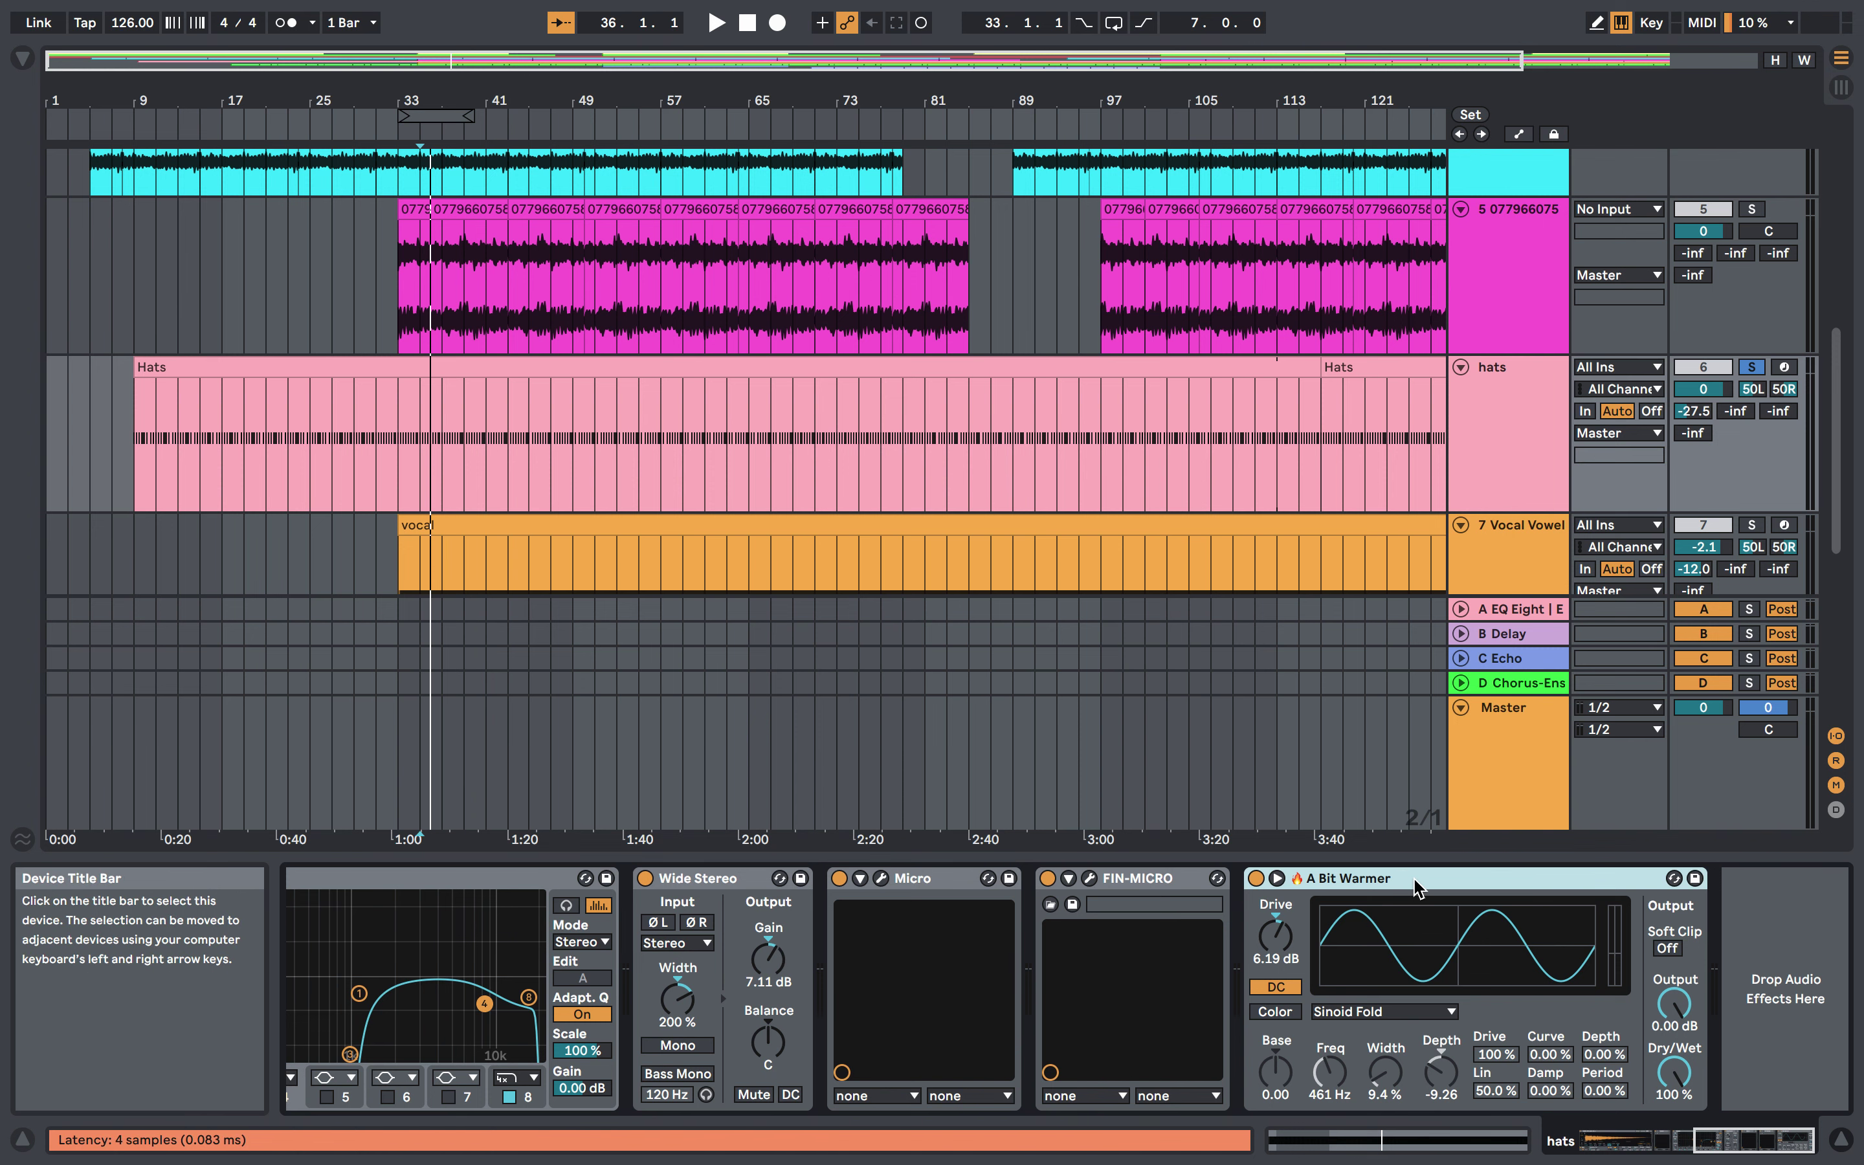
- Solo the Vocal Vowel track, select its clip, and play from bar 33
scroll(1232, 369, down, 5)
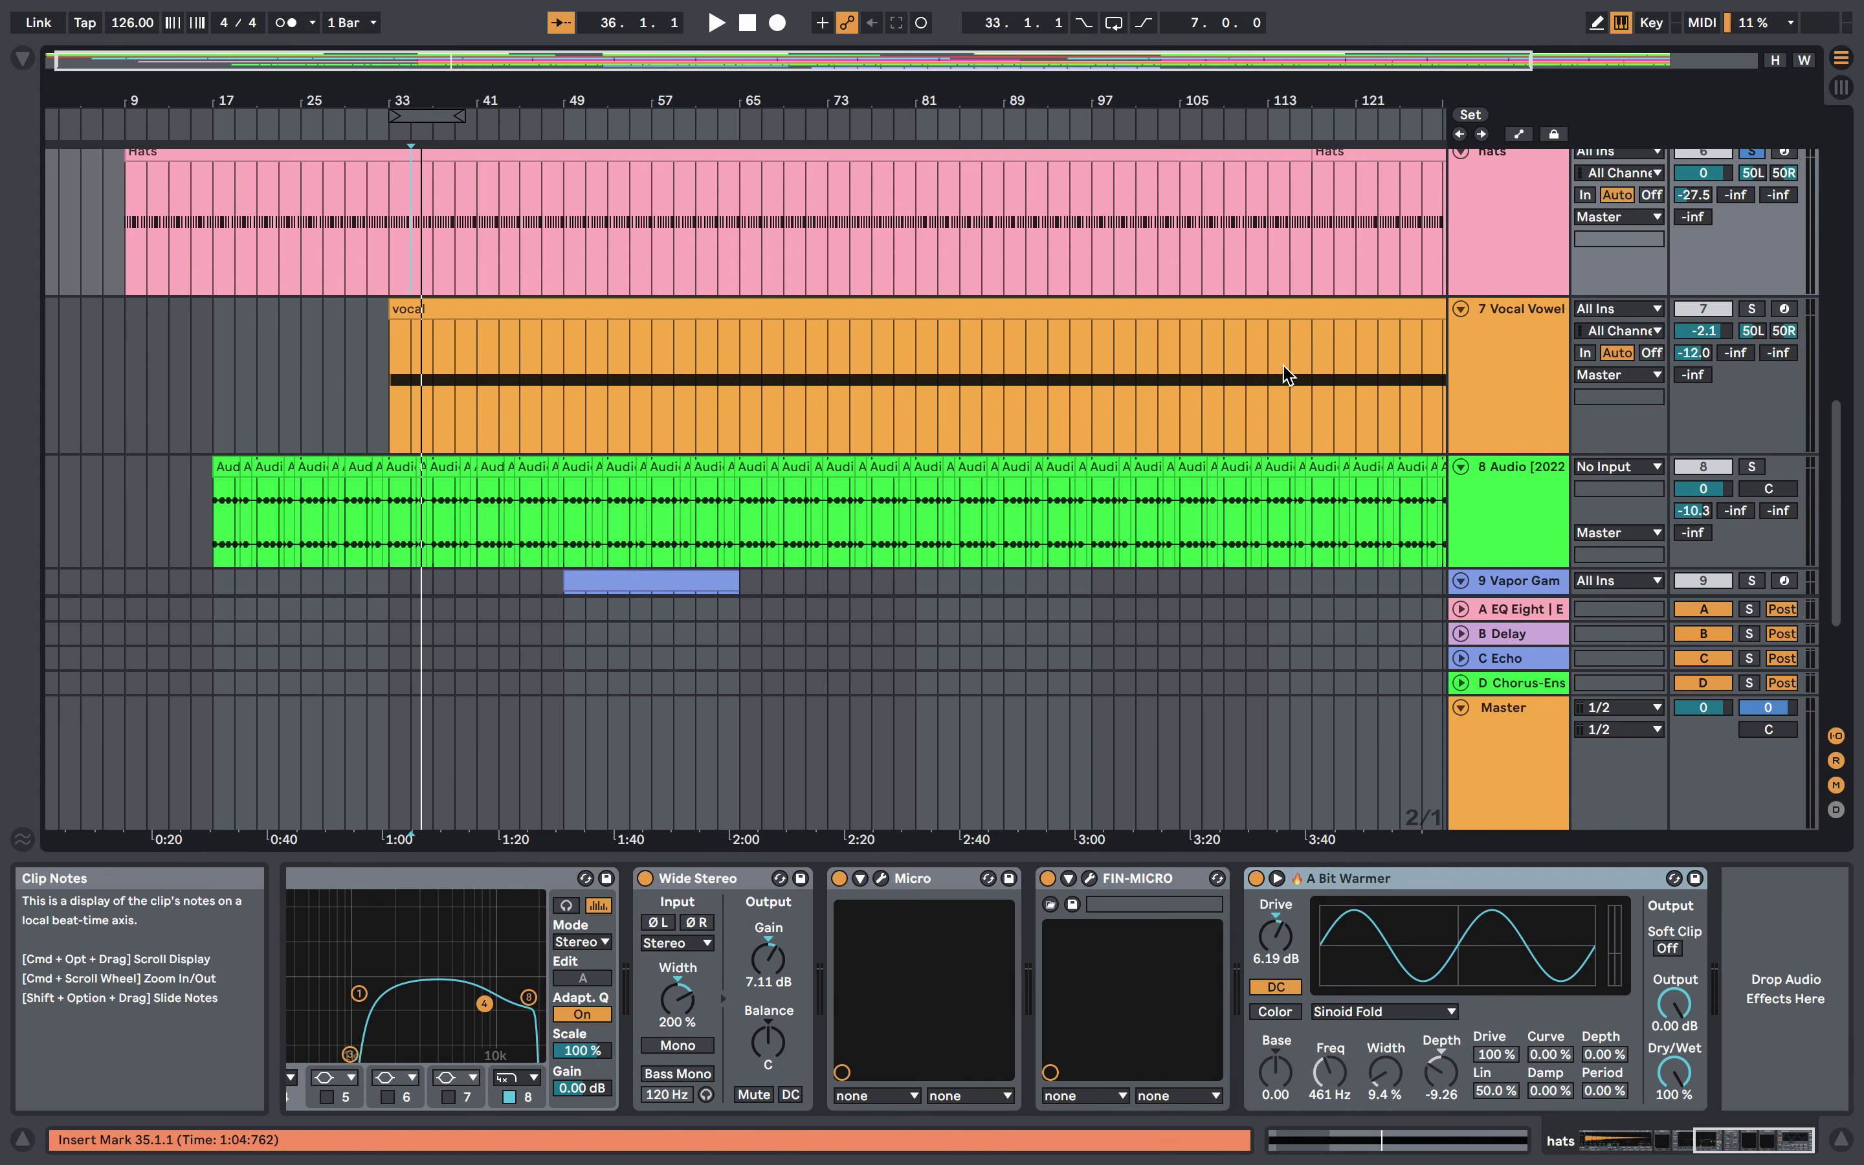
click(1751, 311)
click(471, 376)
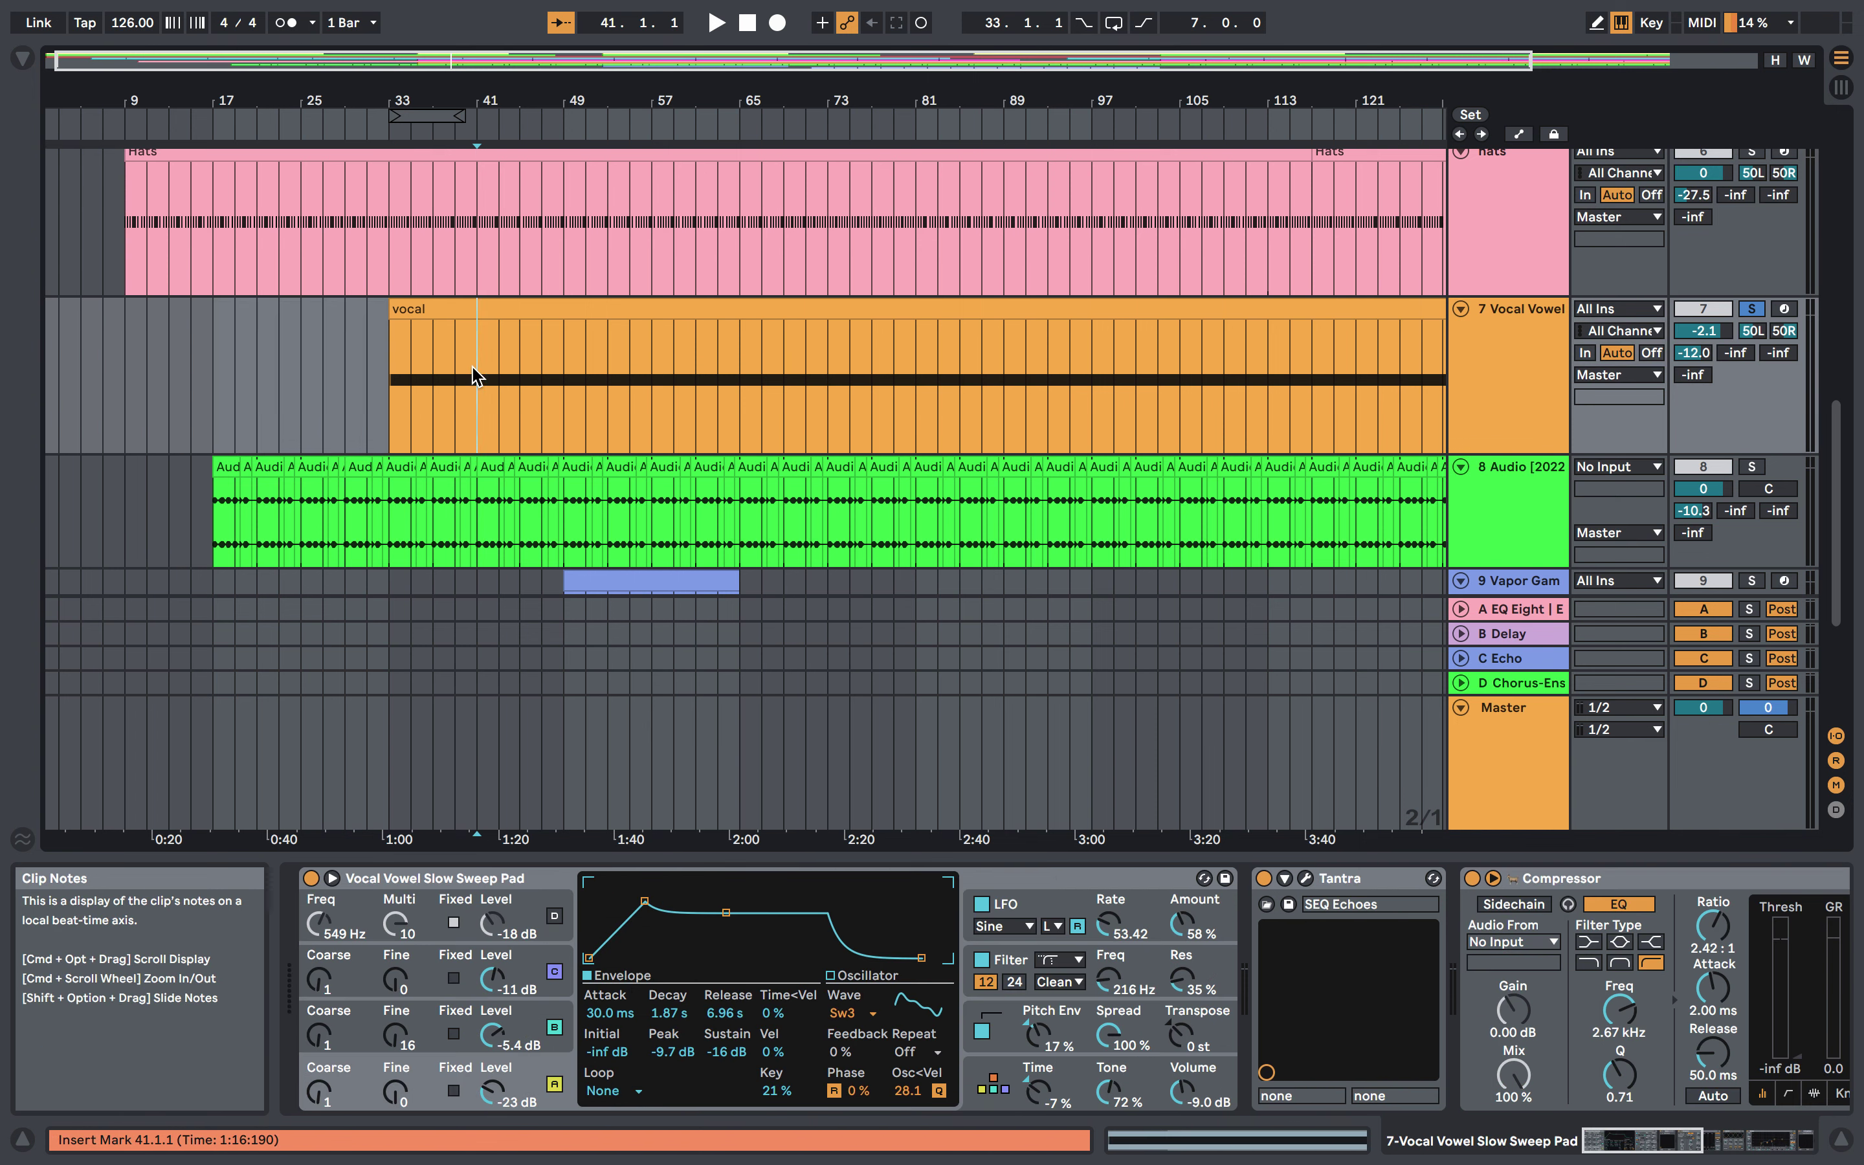
key(space)
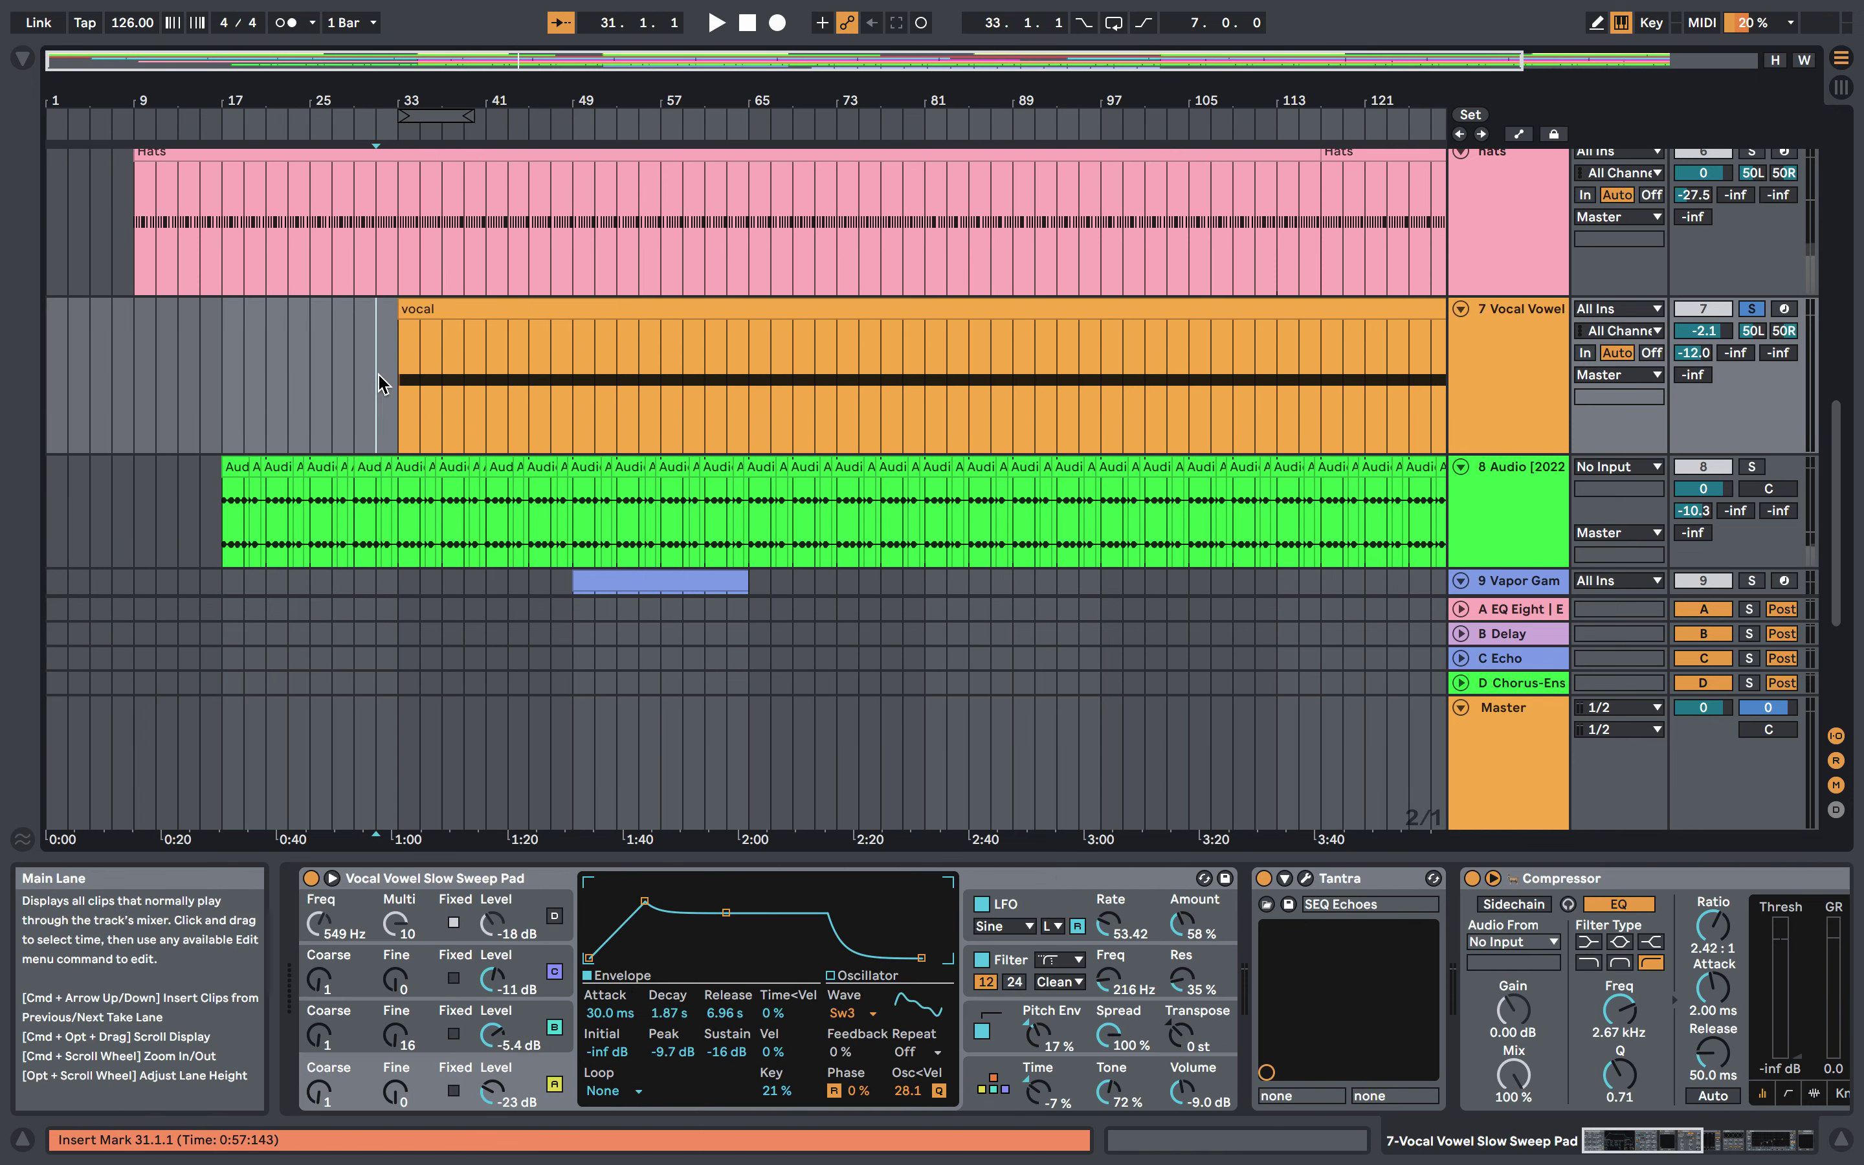
click(399, 379)
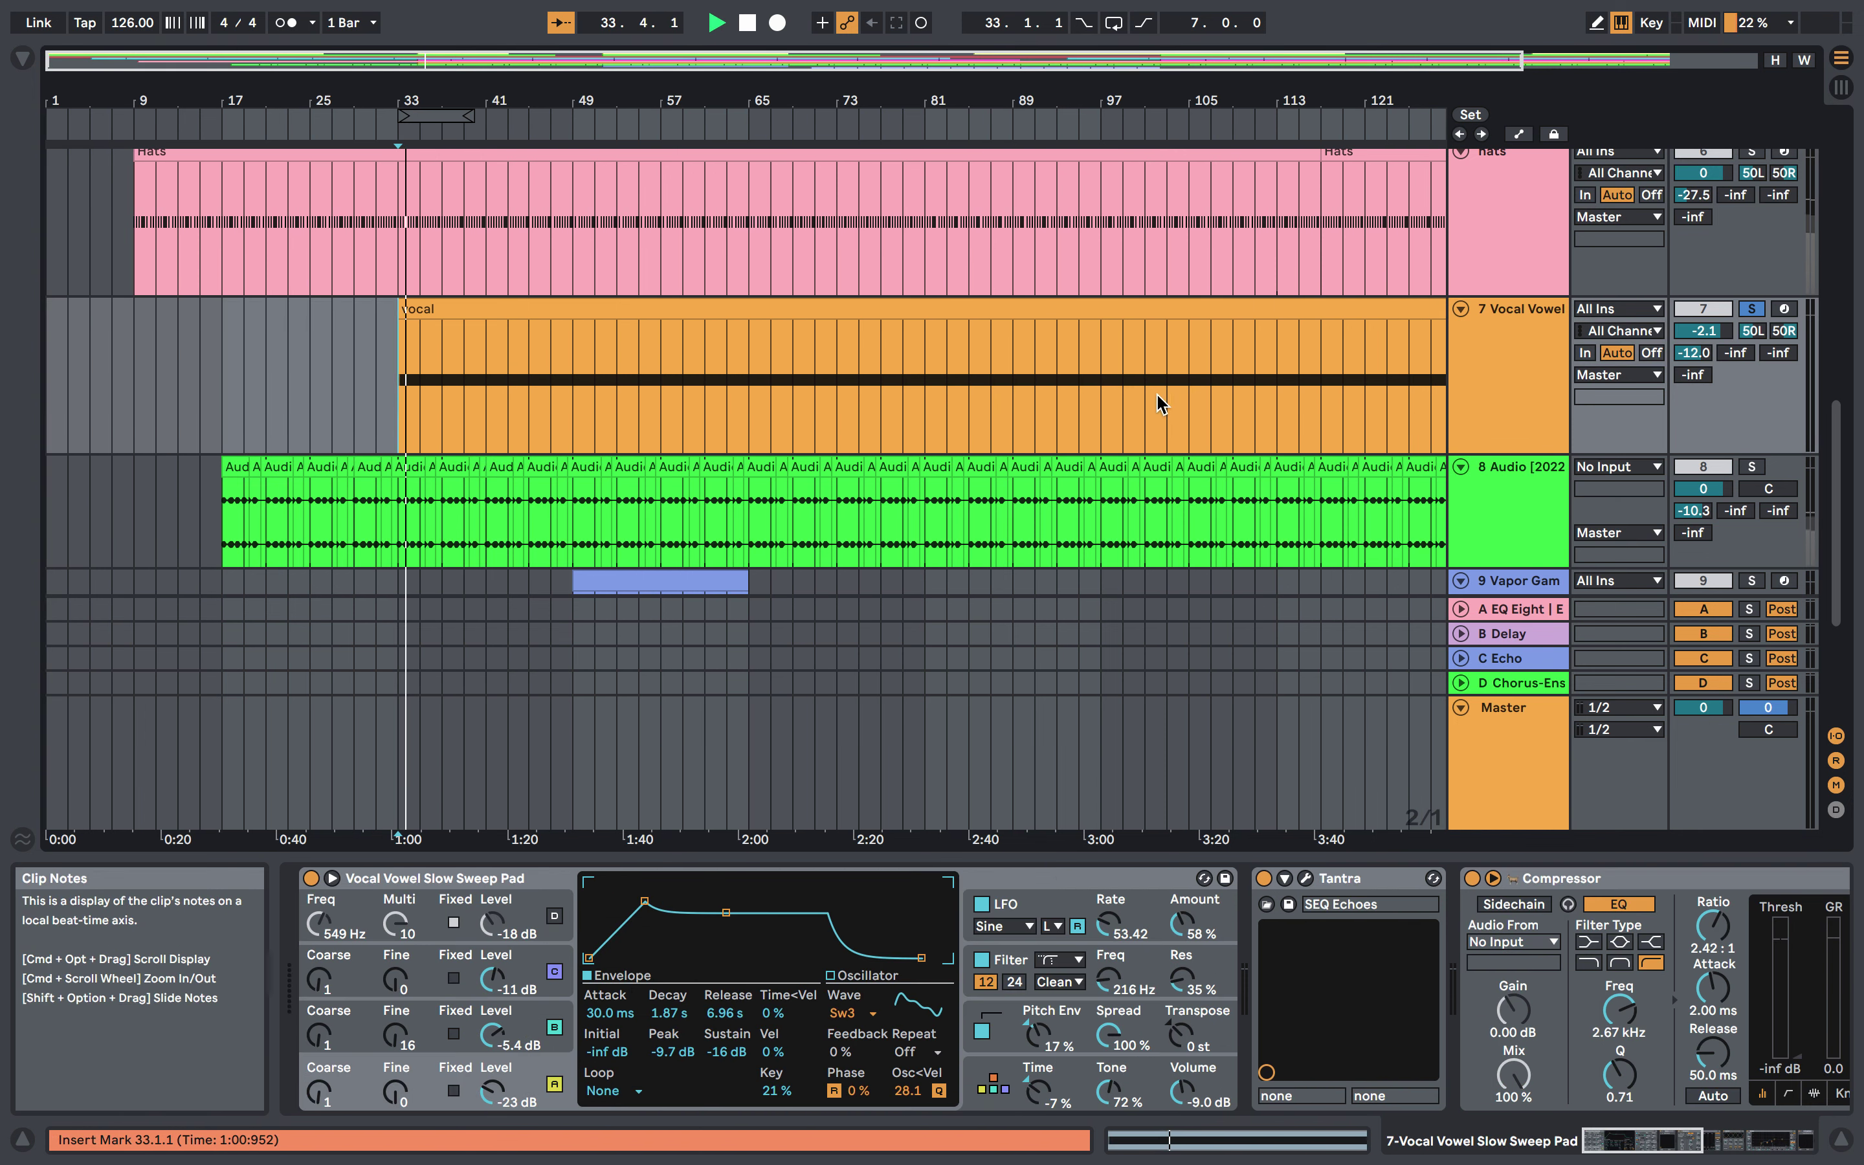
- Scroll the Device View and track list down toward the 8 Audio track
scroll(1220, 974, right, 10)
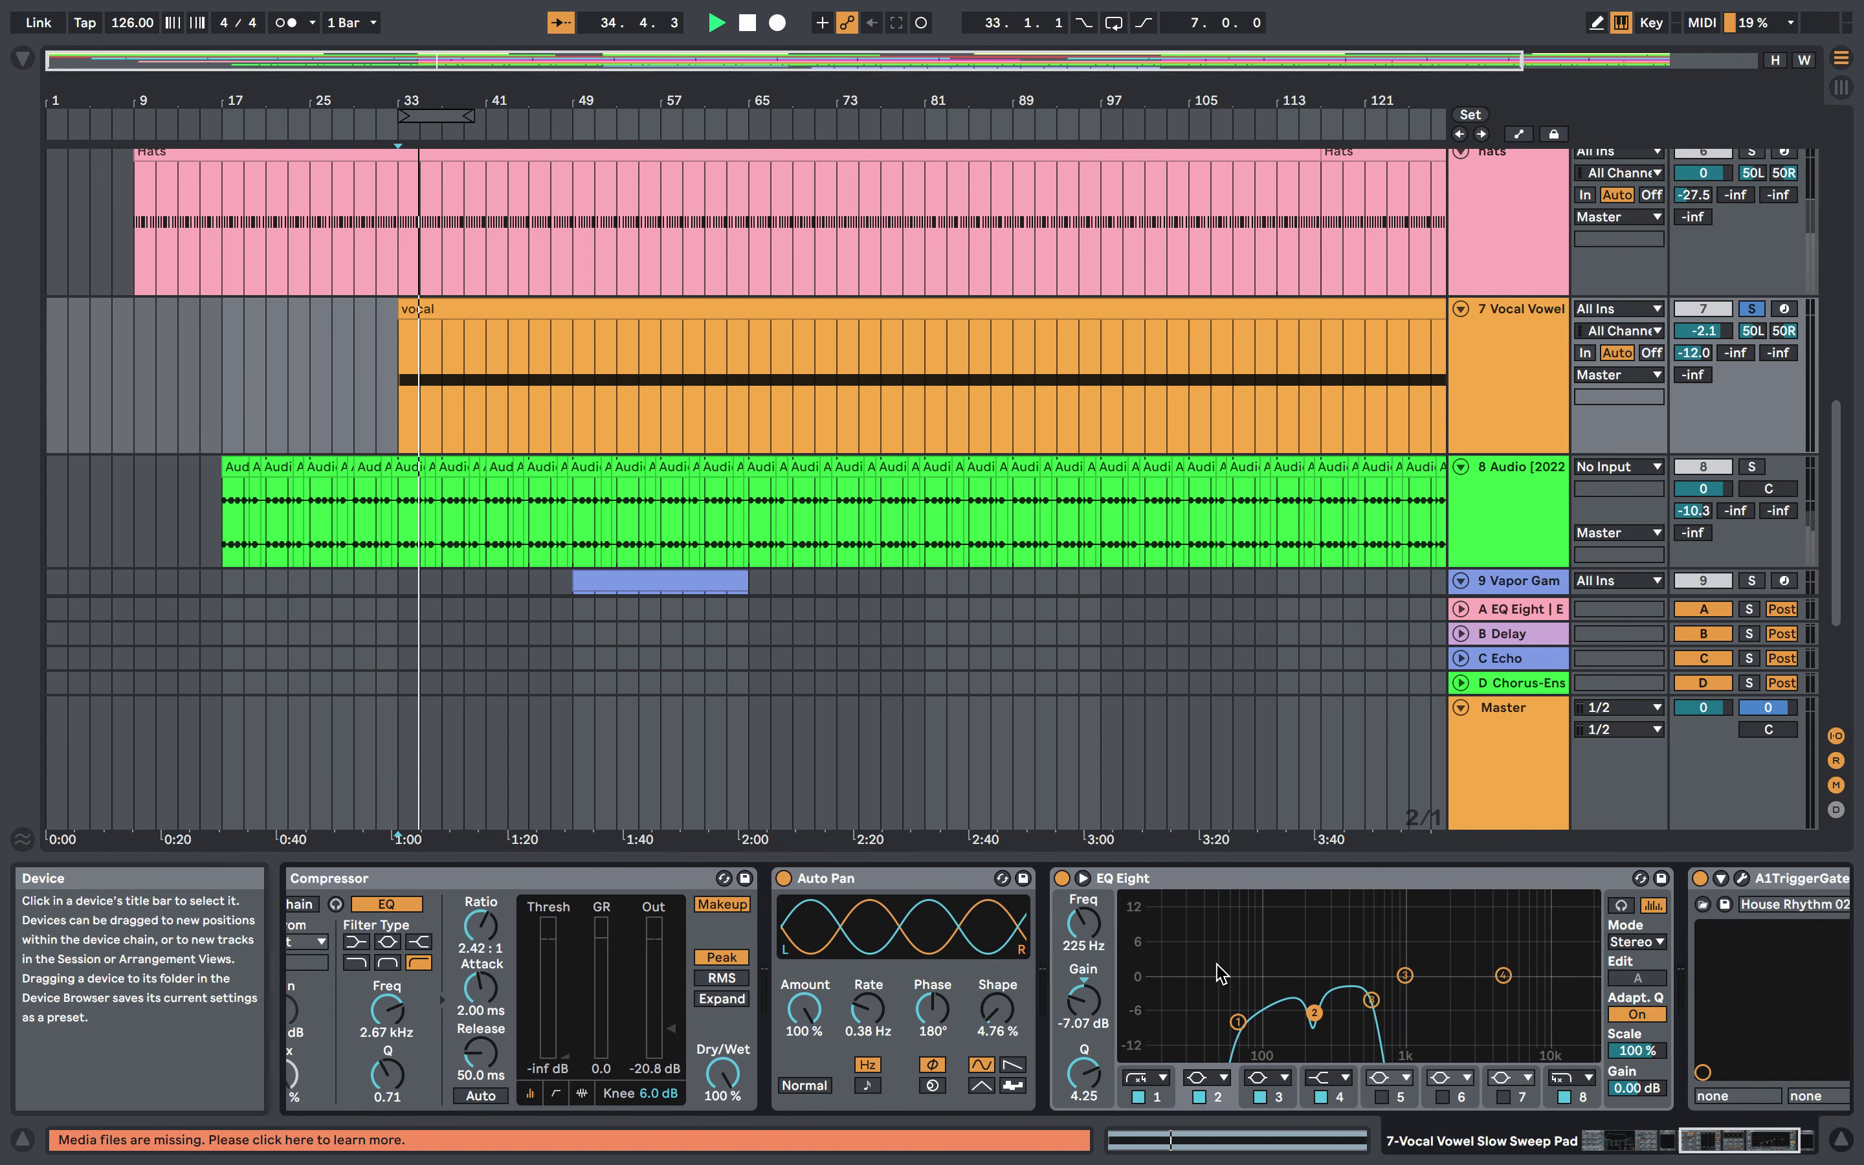
scroll(1334, 456, down, 1)
scroll(1334, 456, down, 3)
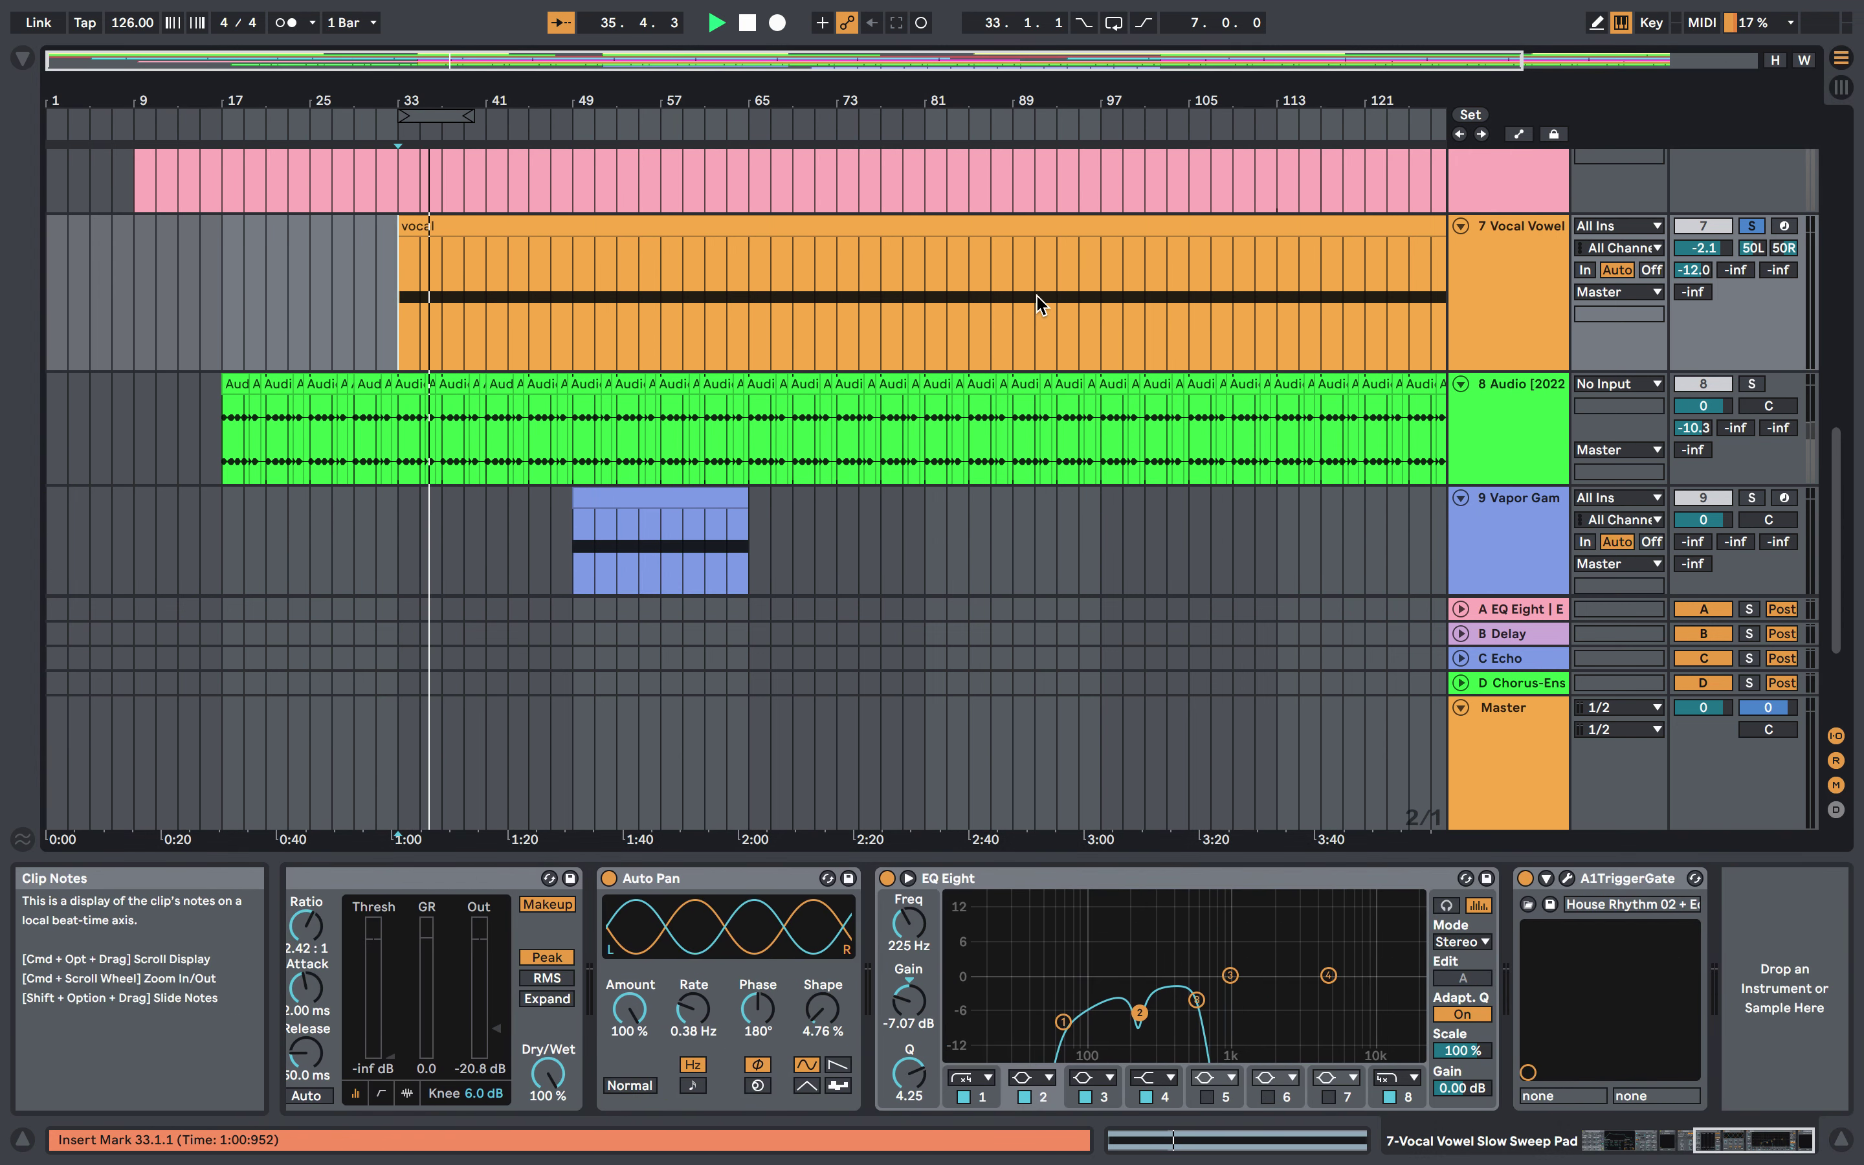
scroll(957, 462, down, 4)
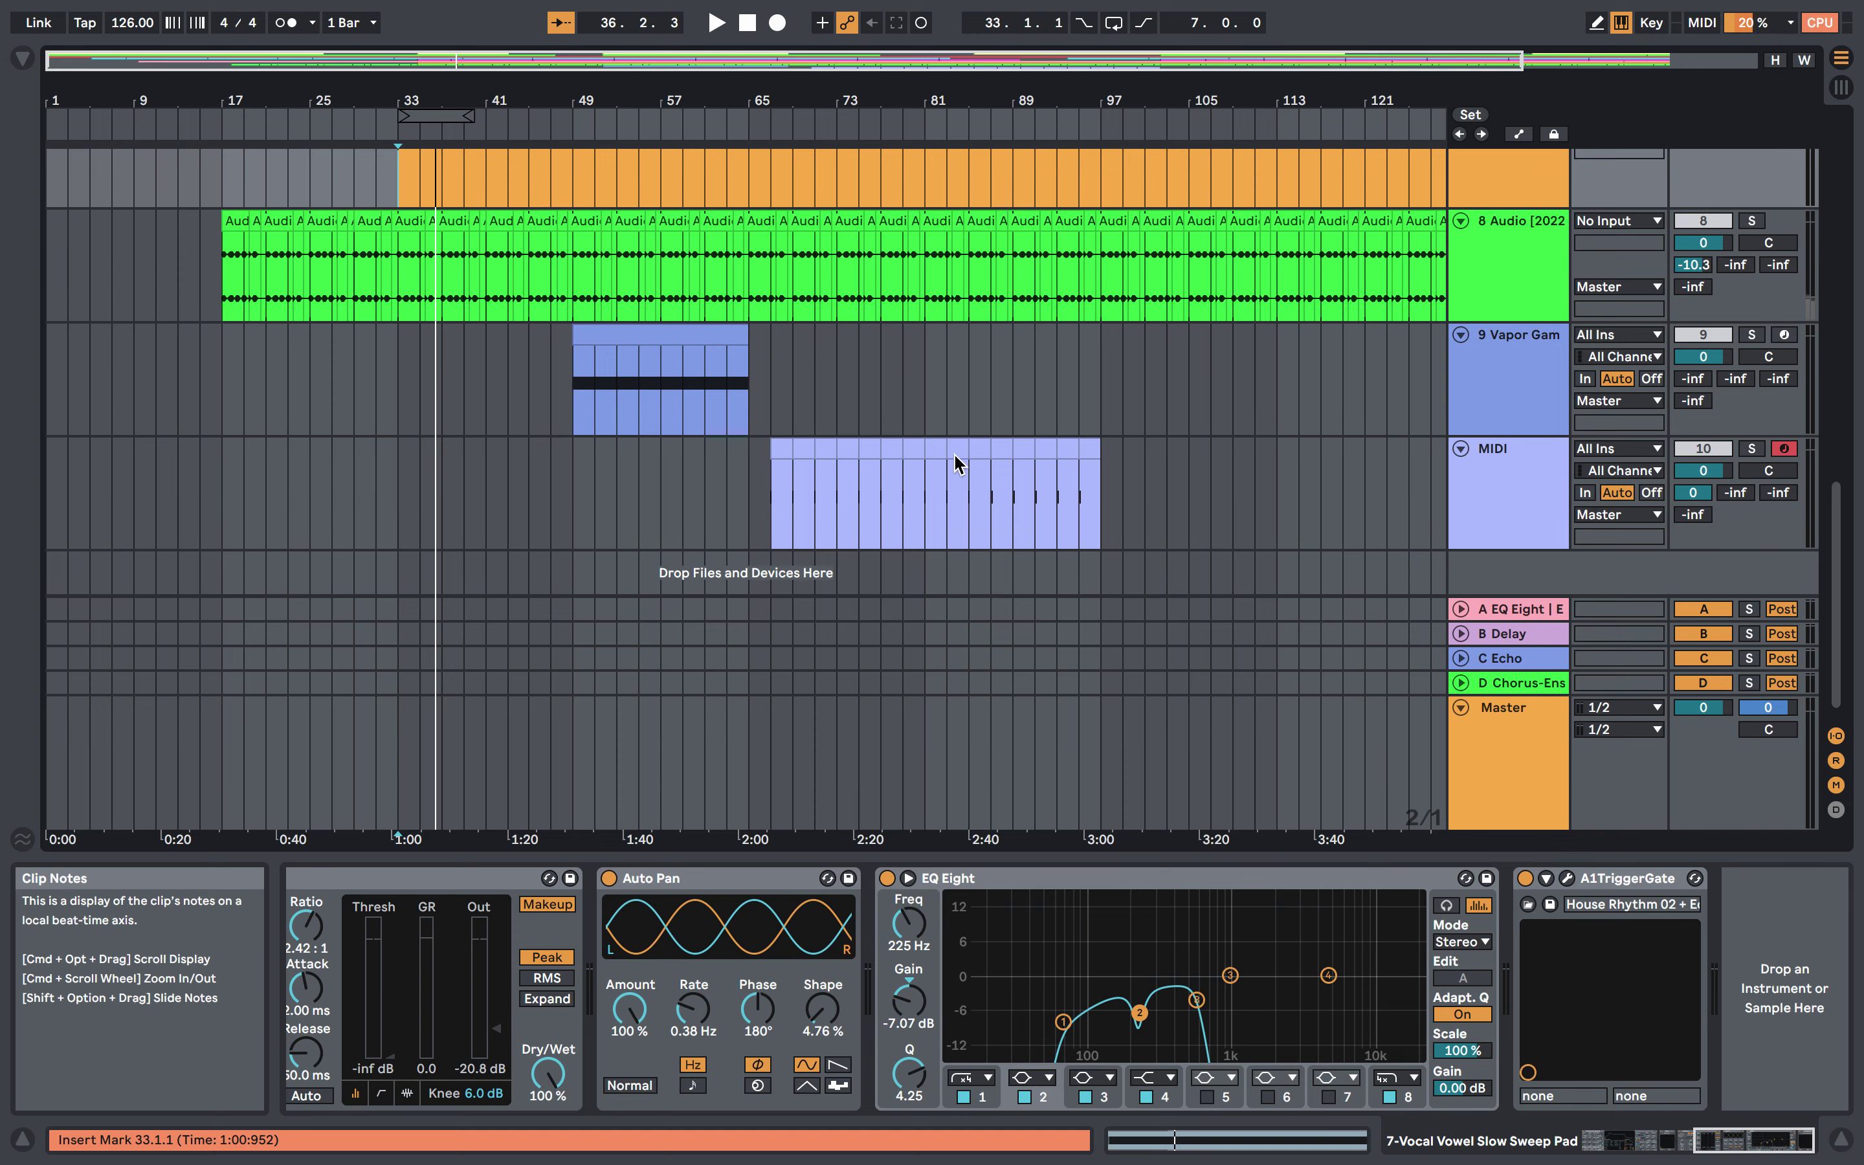
scroll(956, 457, up, 7)
- Show the 8 Audio chain, audition it from bar 17, then solo track 9 Vapor Gam instead
click(1532, 453)
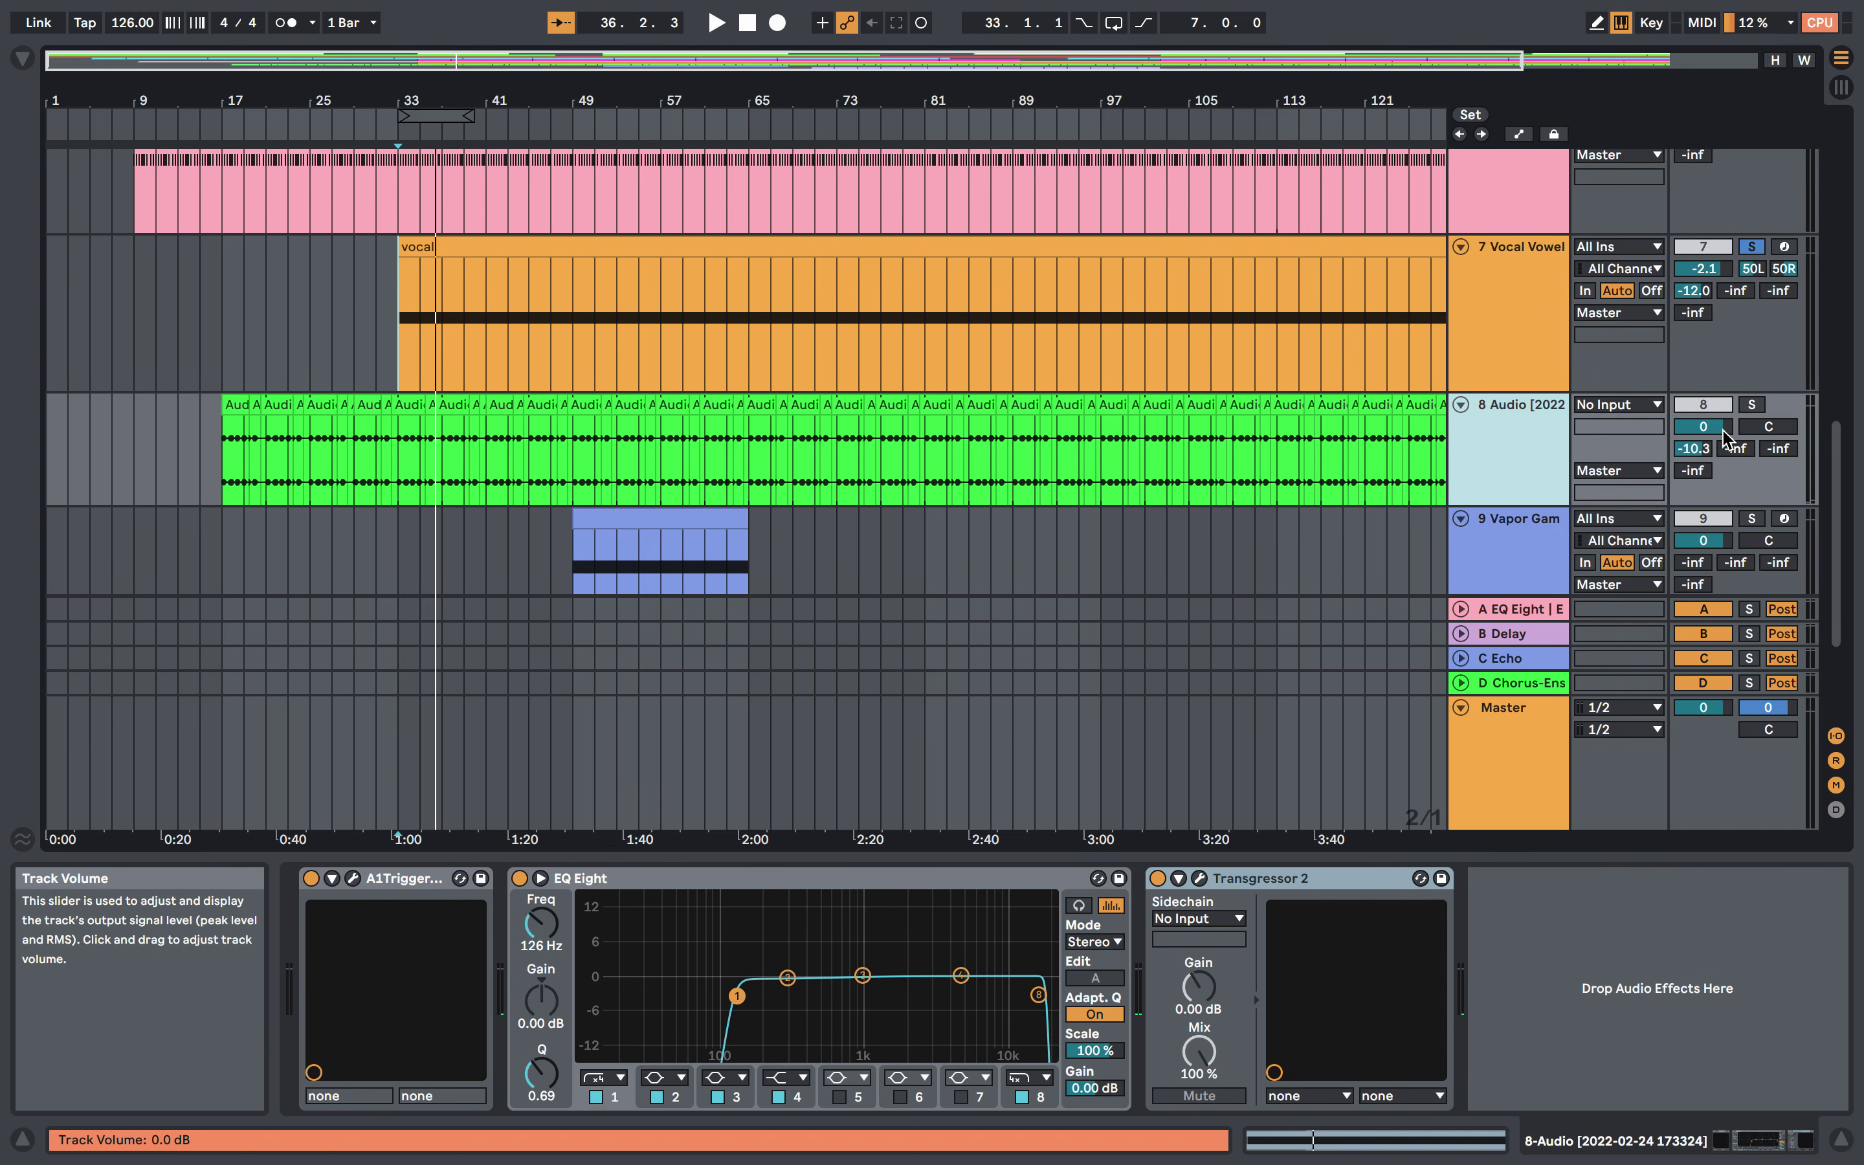
click(215, 454)
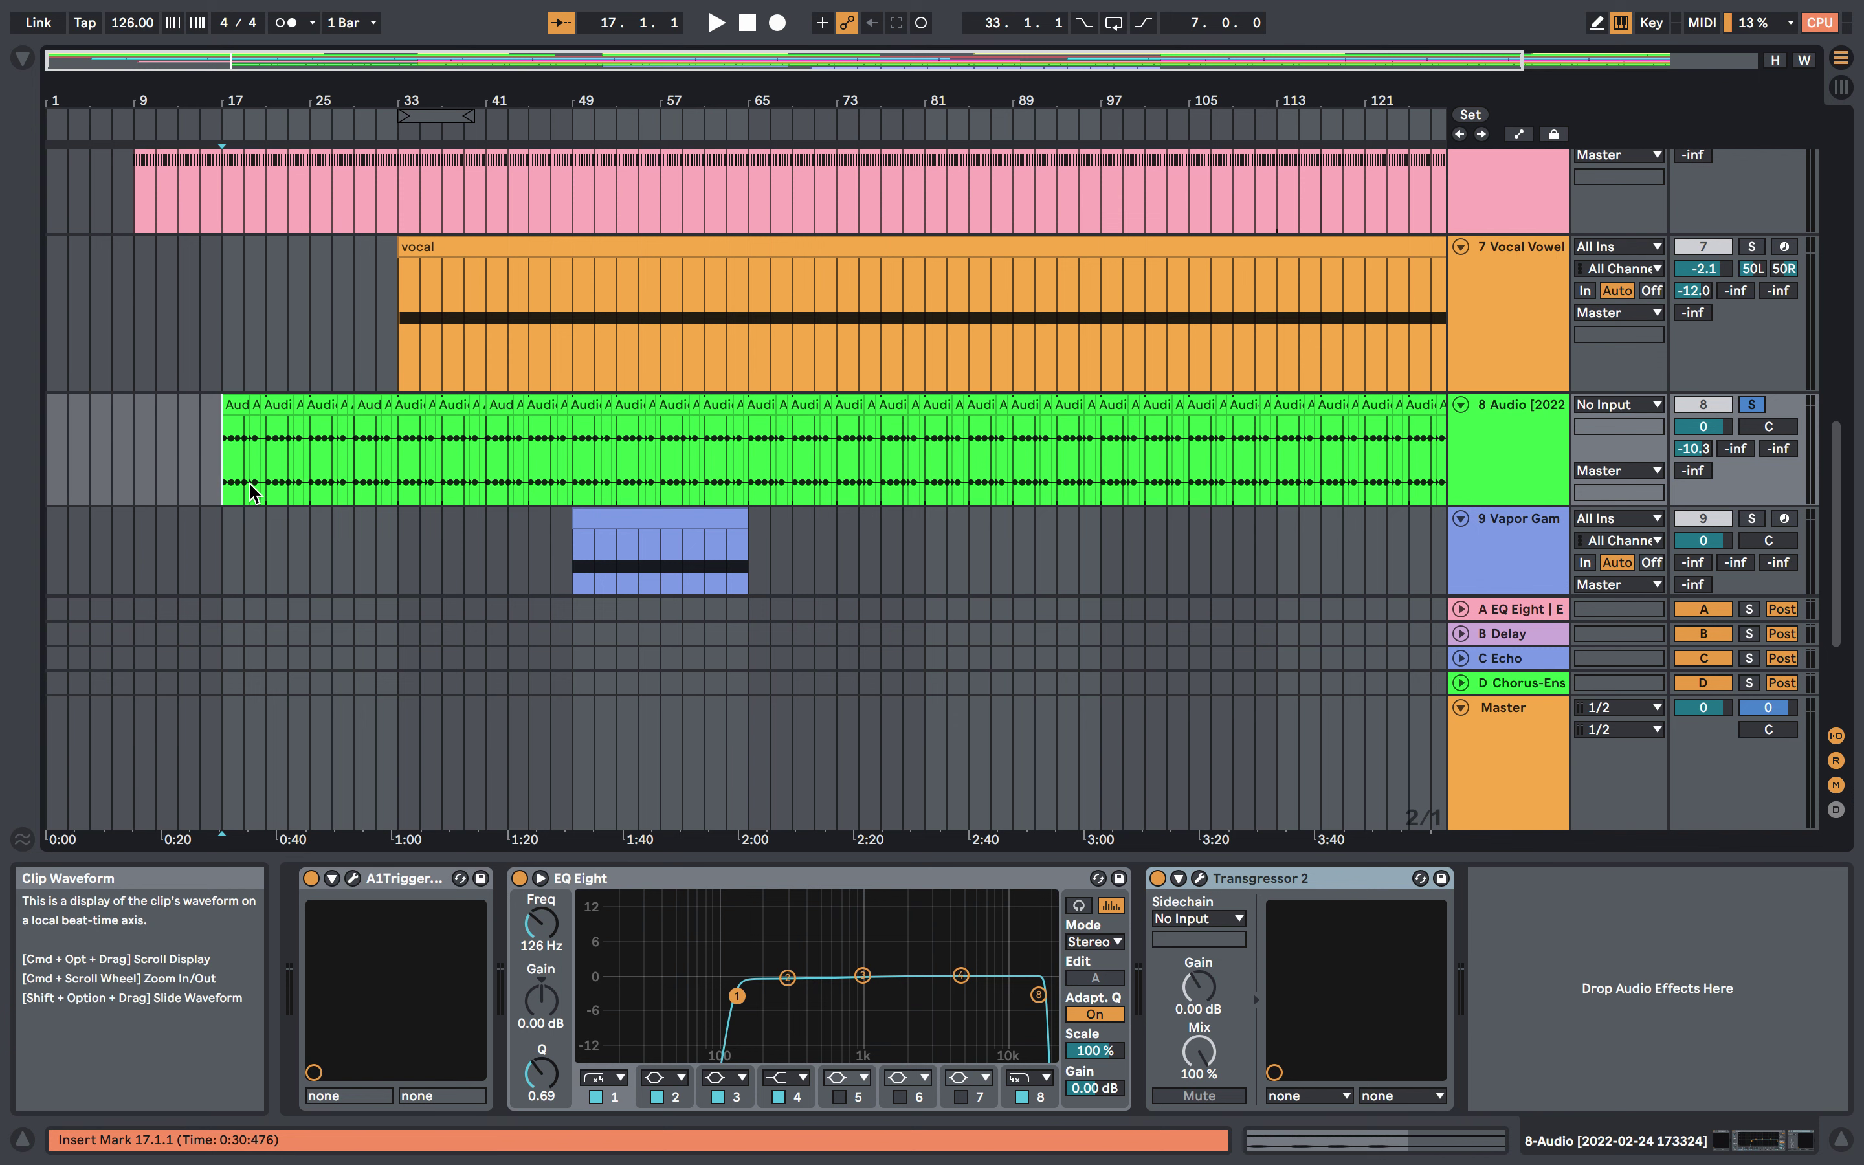
scroll(218, 465, up, 3)
scroll(218, 466, down, 2)
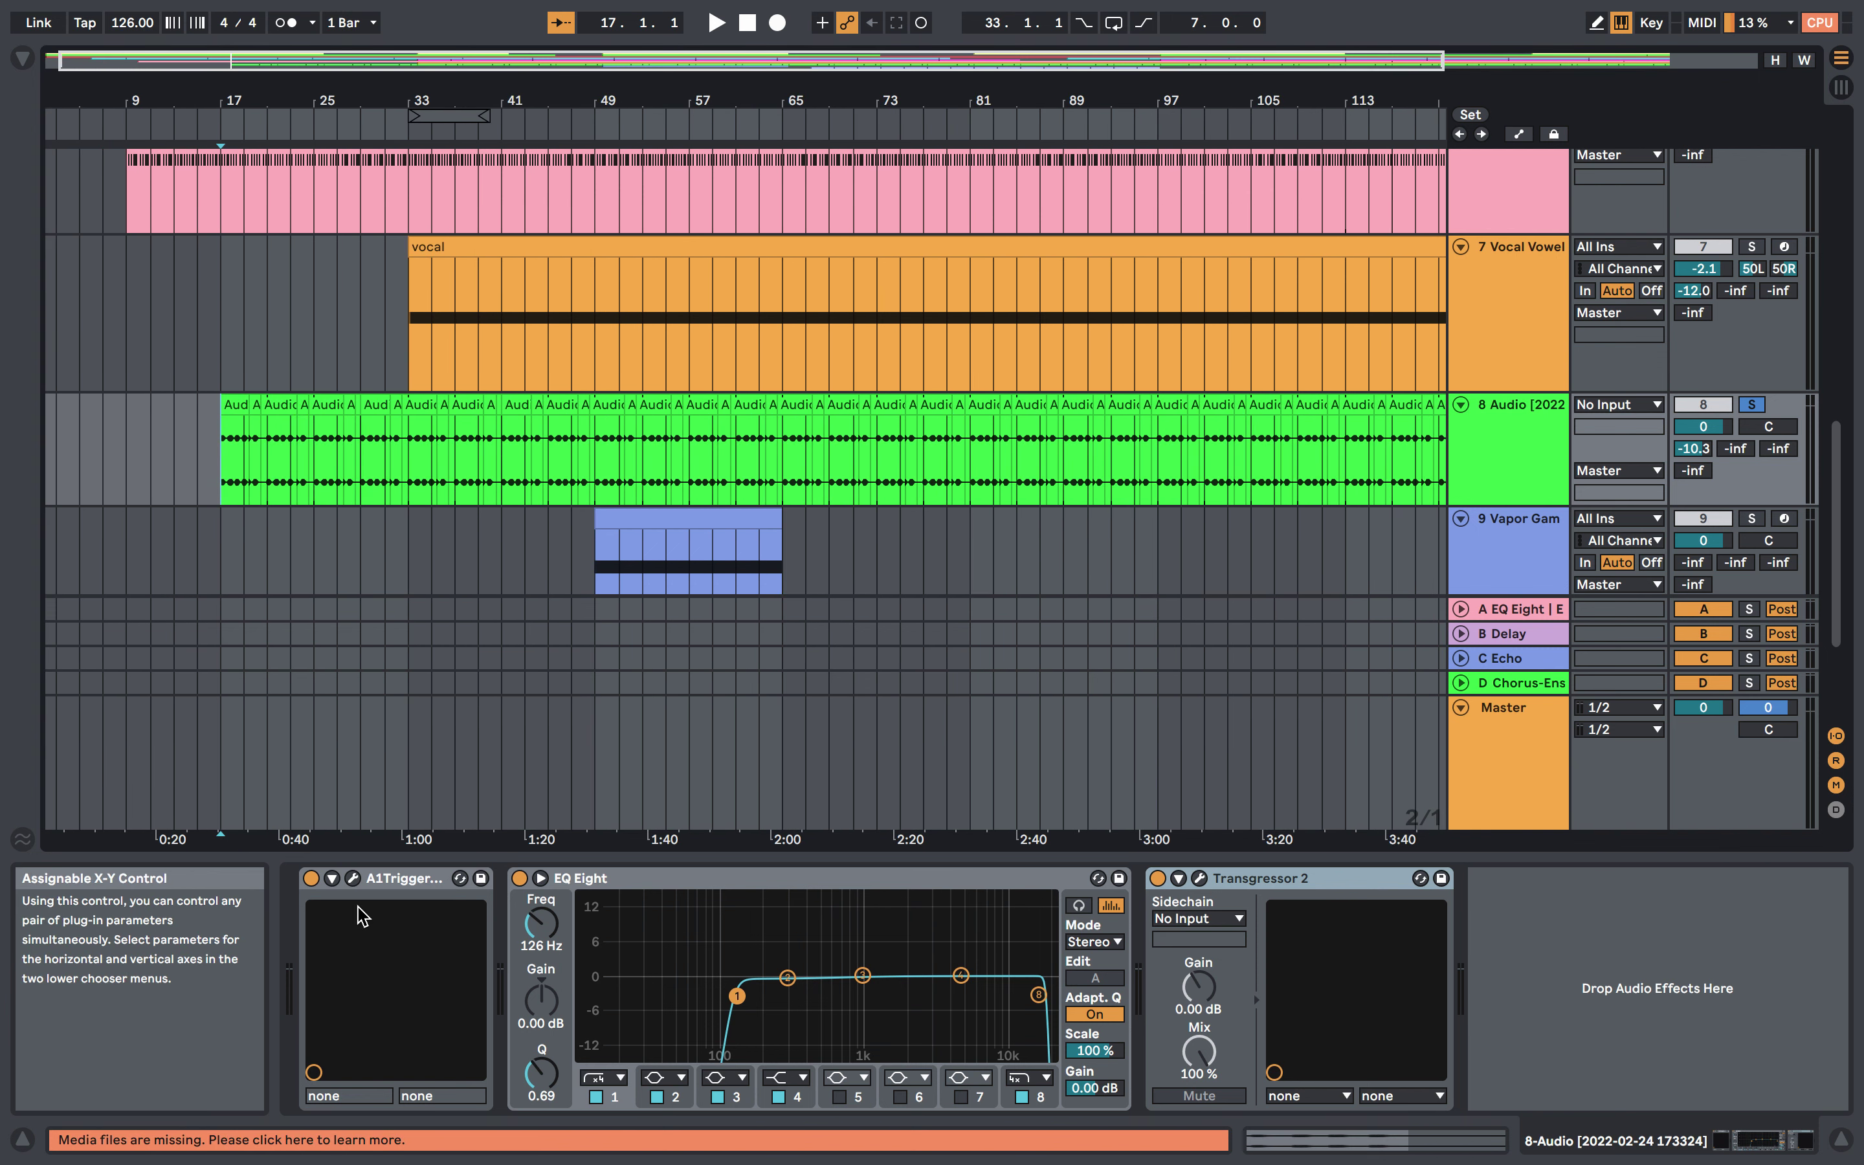
scroll(332, 603, left, 1)
key(space)
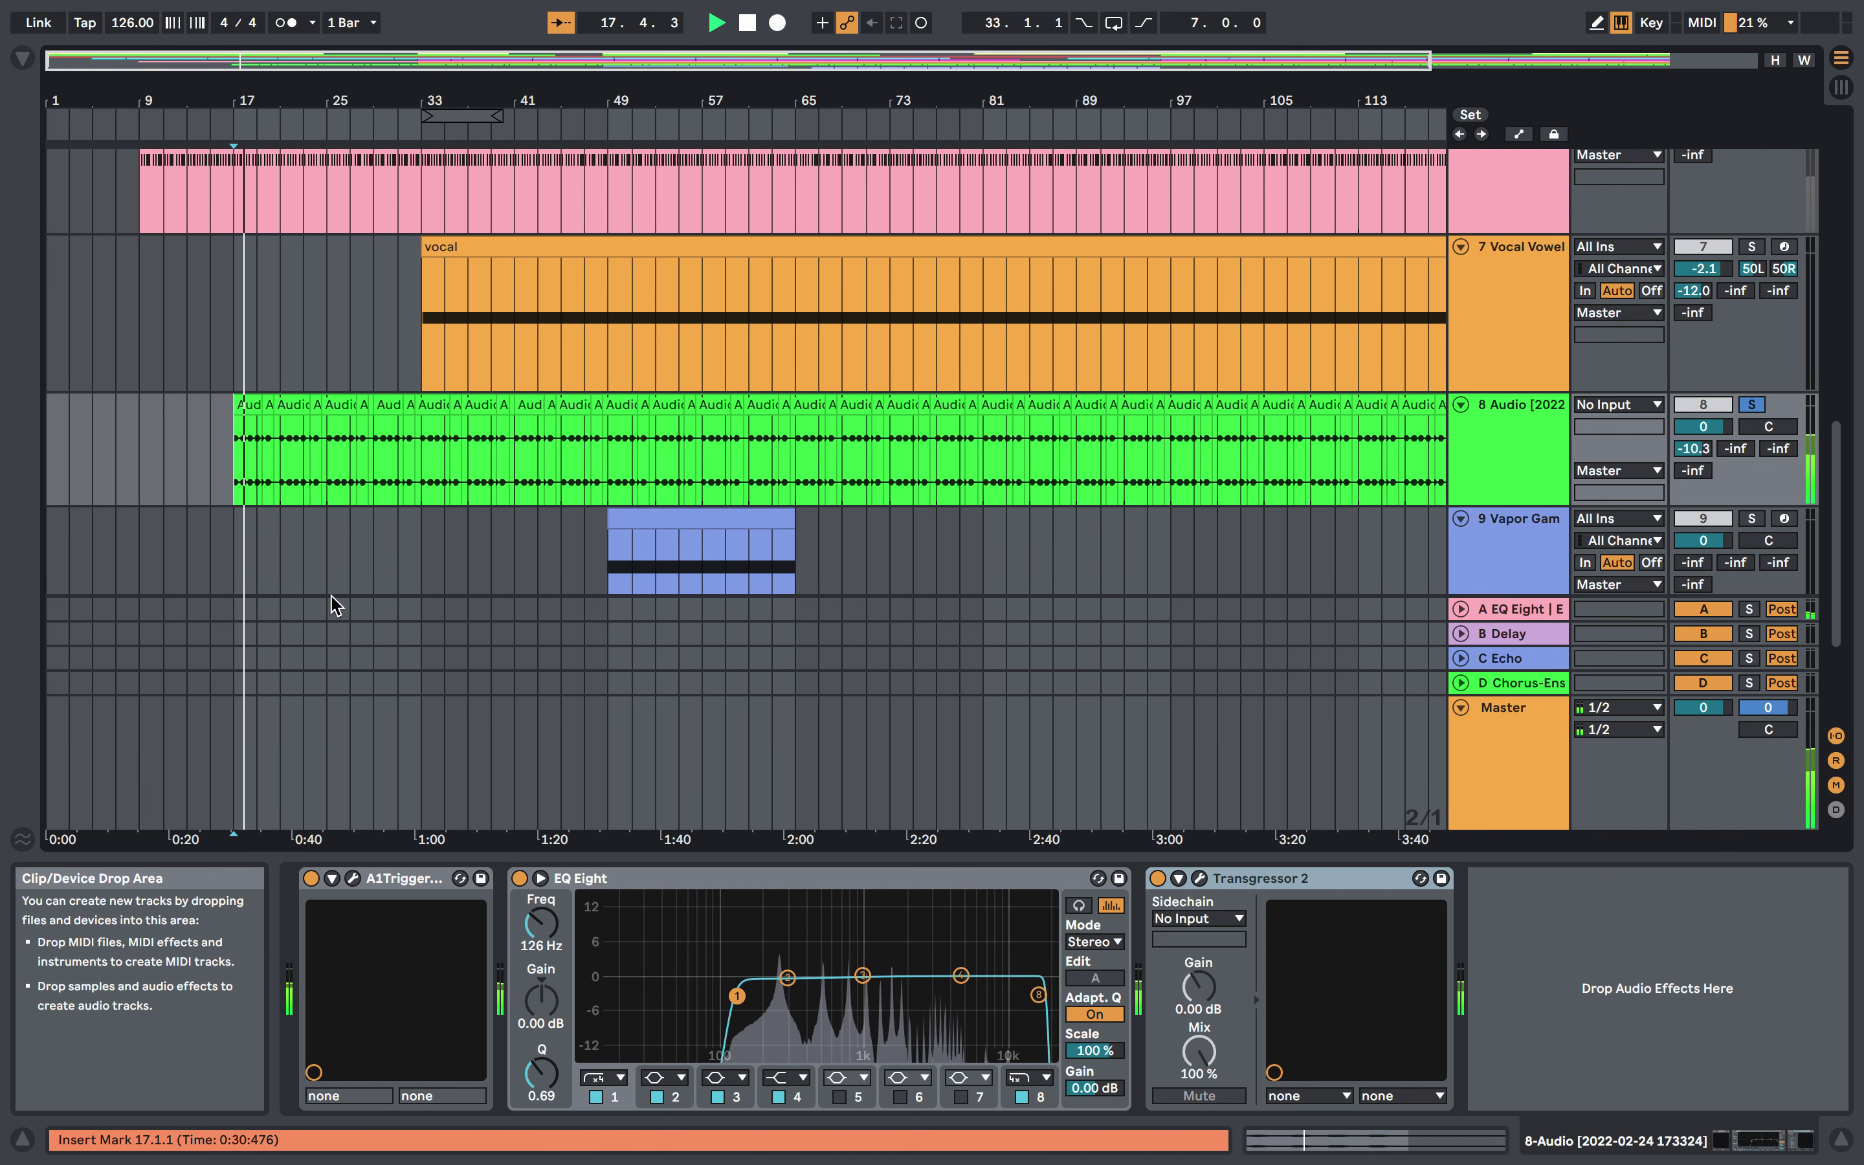
key(space)
scroll(882, 554, down, 3)
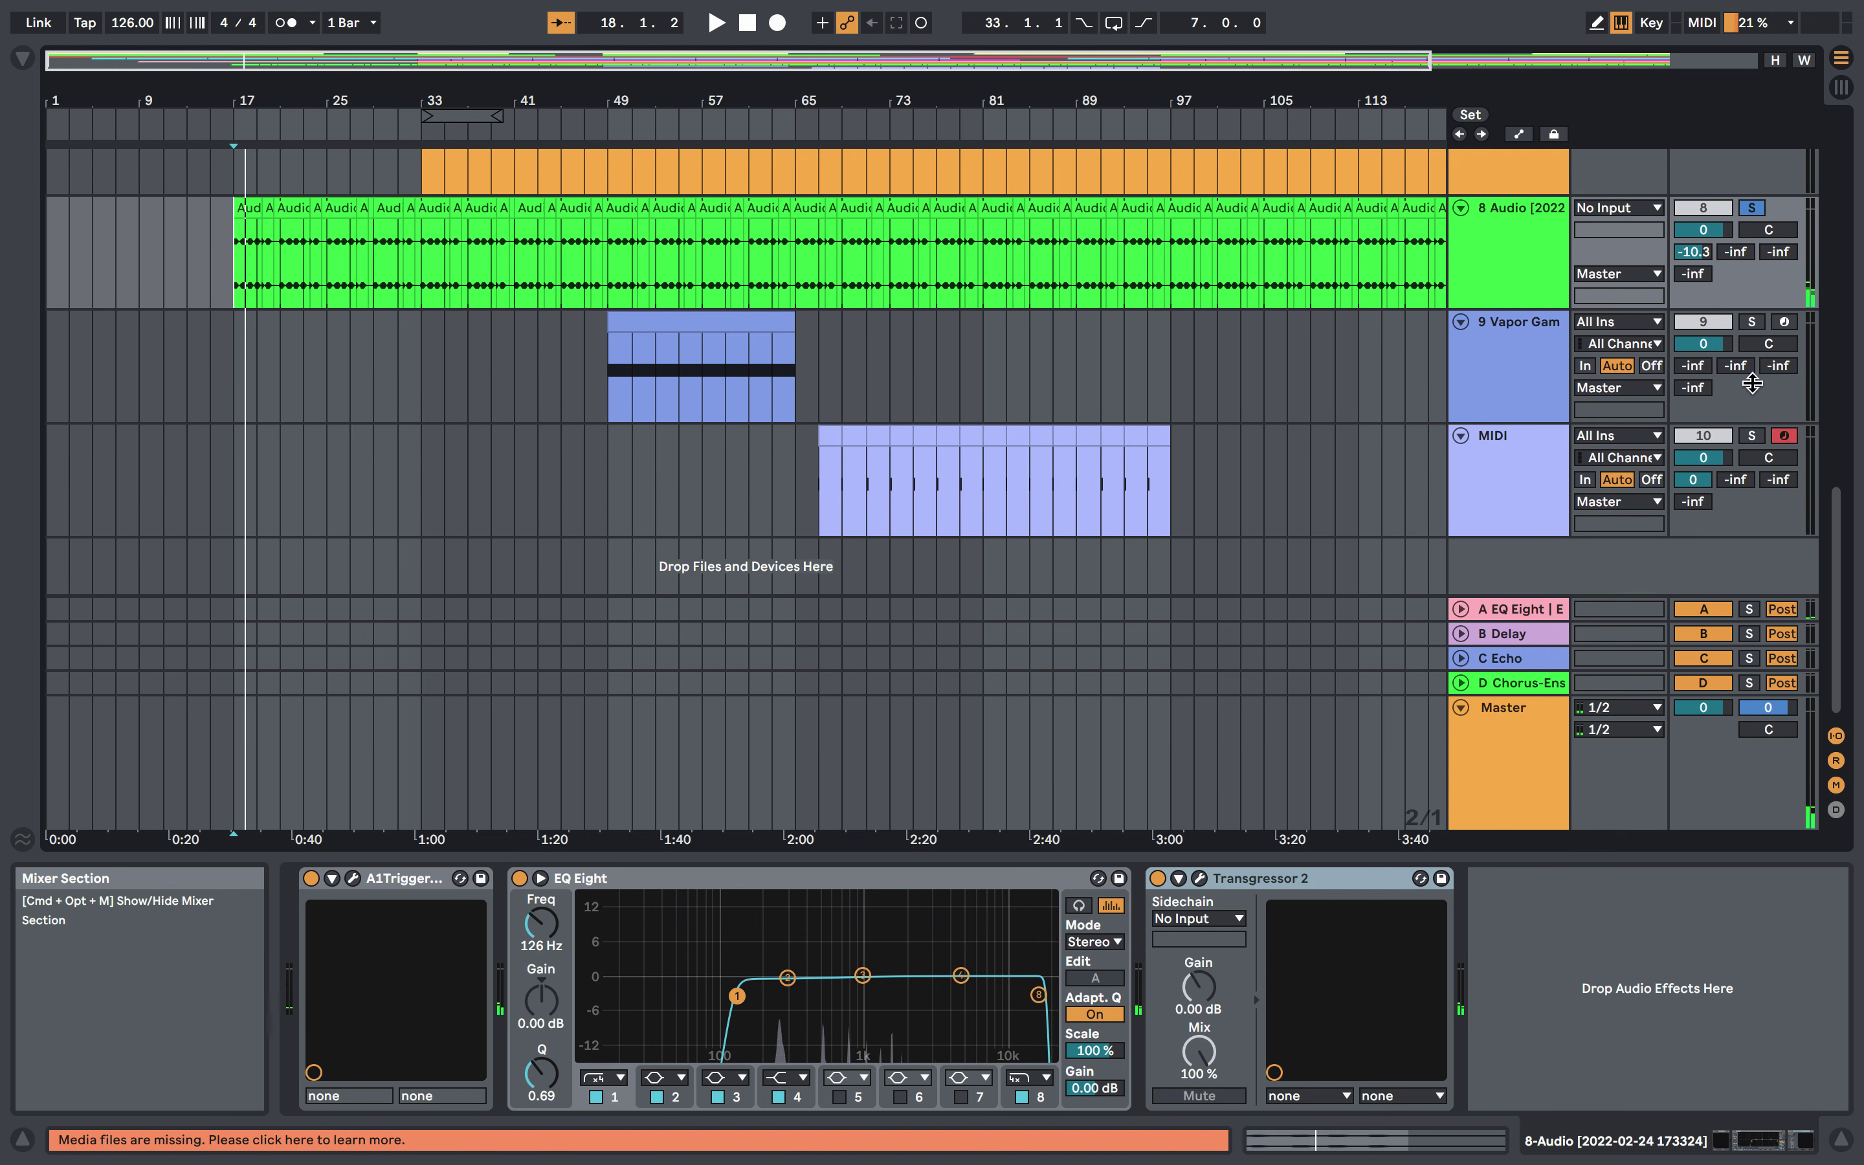
click(1751, 321)
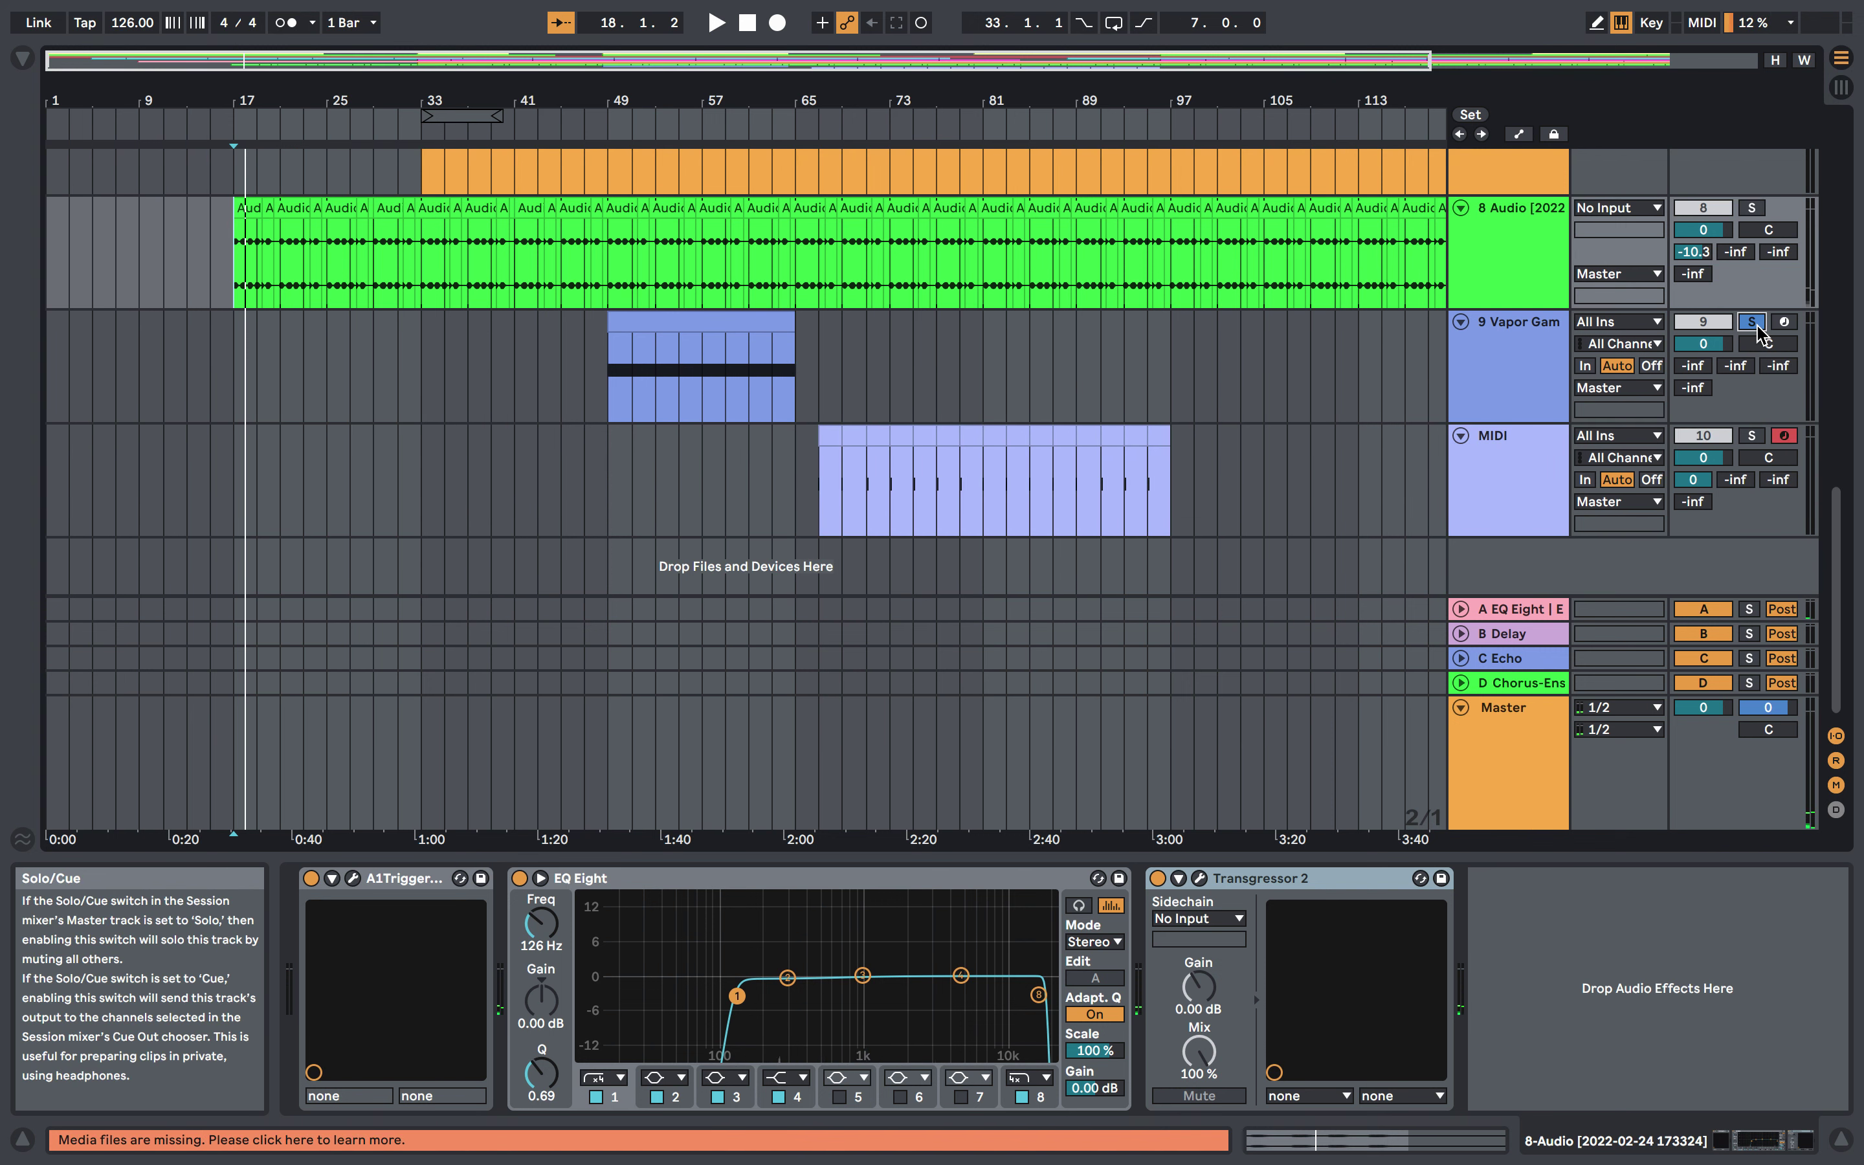
- Play track 9's Vapor Games Arp clip briefly from bar 49, then solo the MIDI track
click(608, 370)
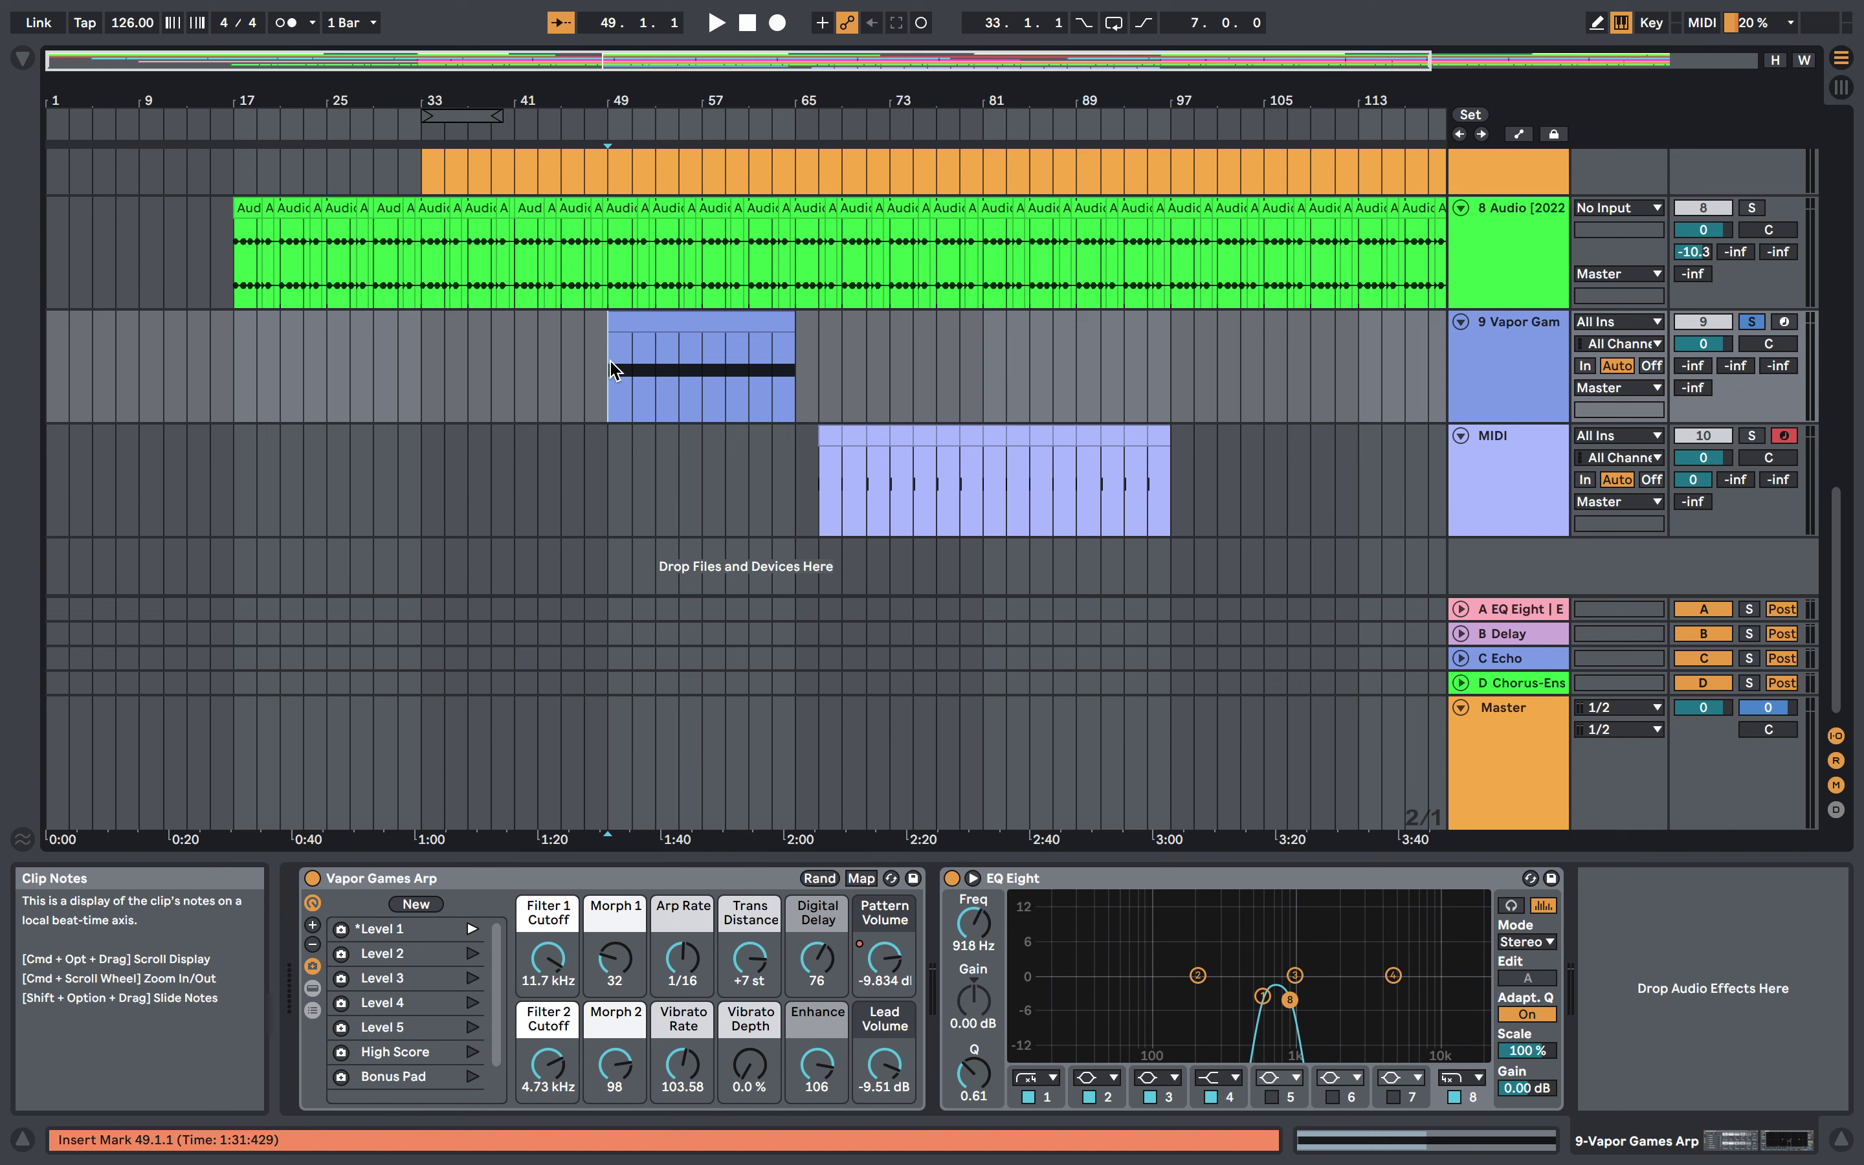
key(space)
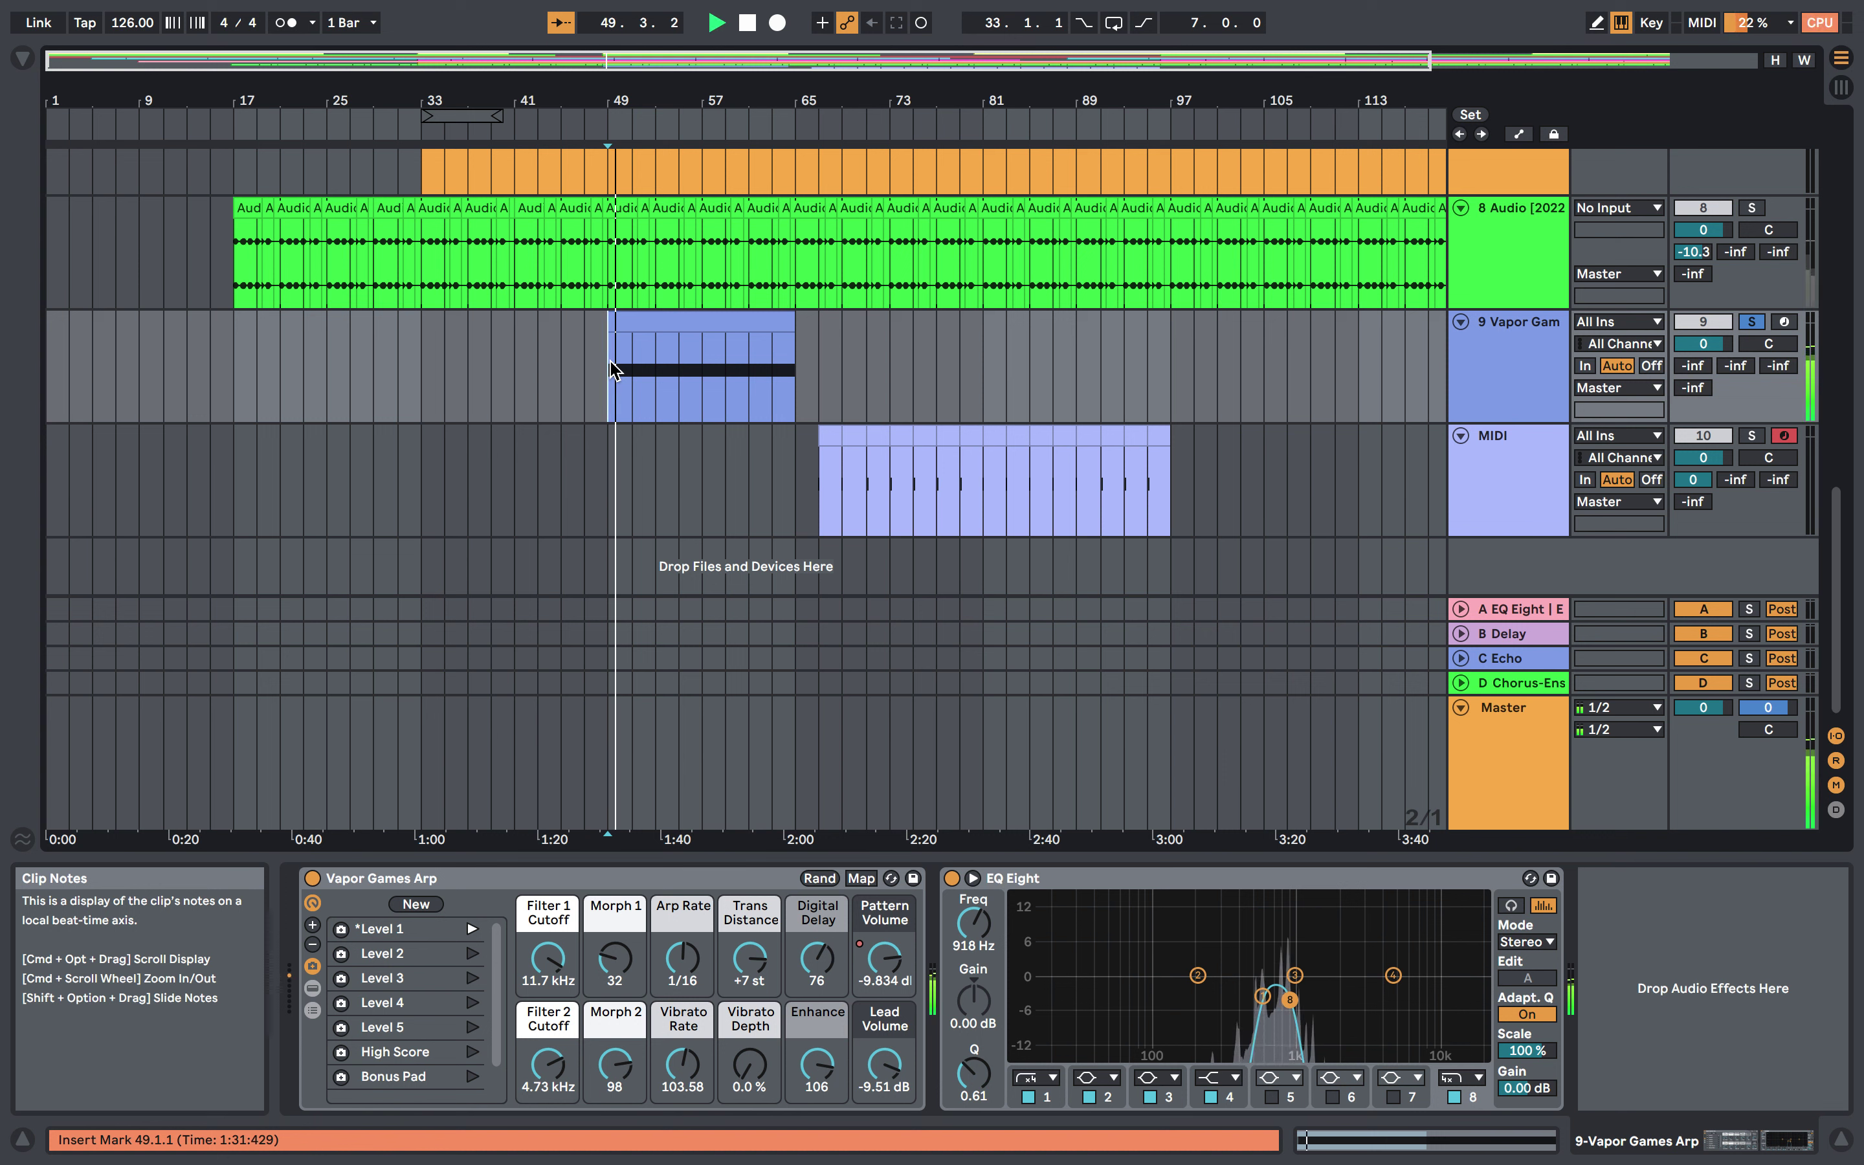
key(space)
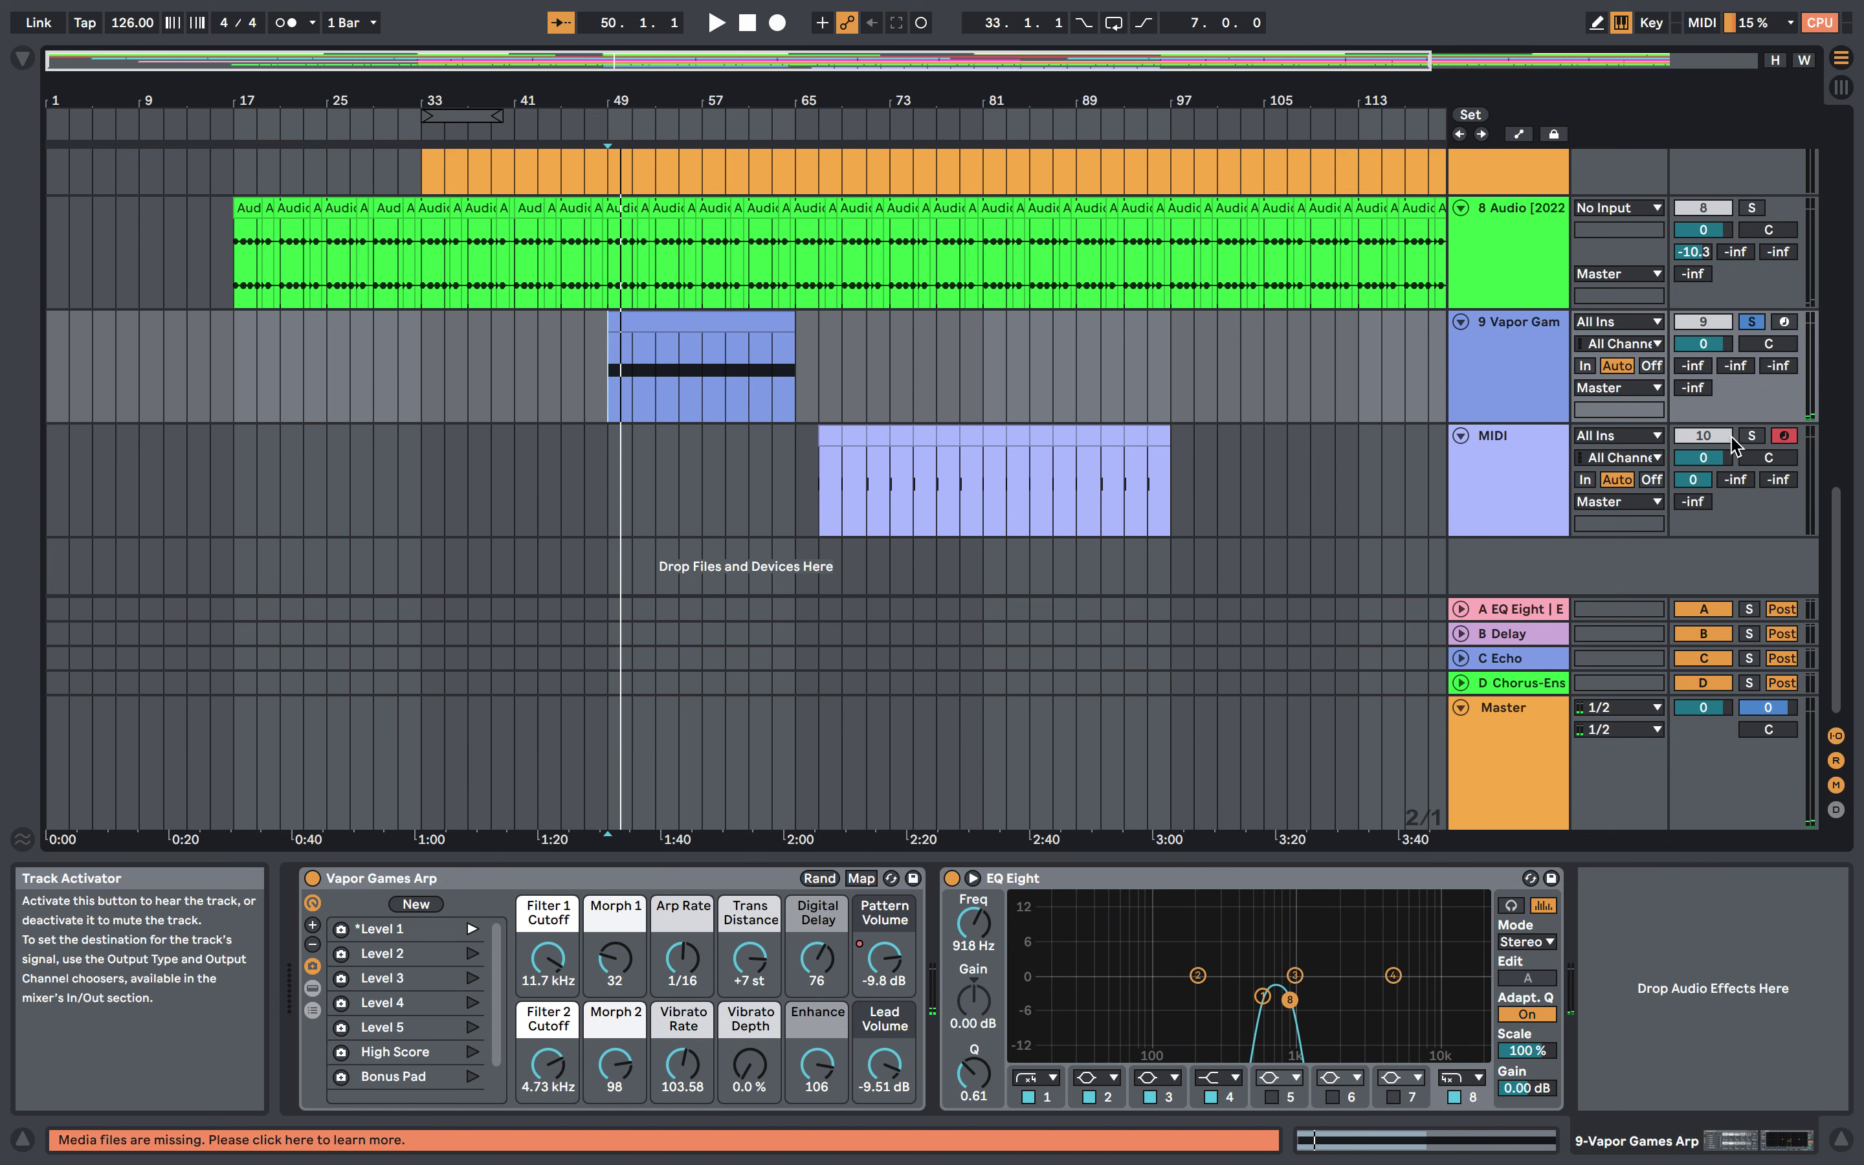
click(1749, 446)
- Select the MIDI clip and audition it briefly from bar 67
click(826, 490)
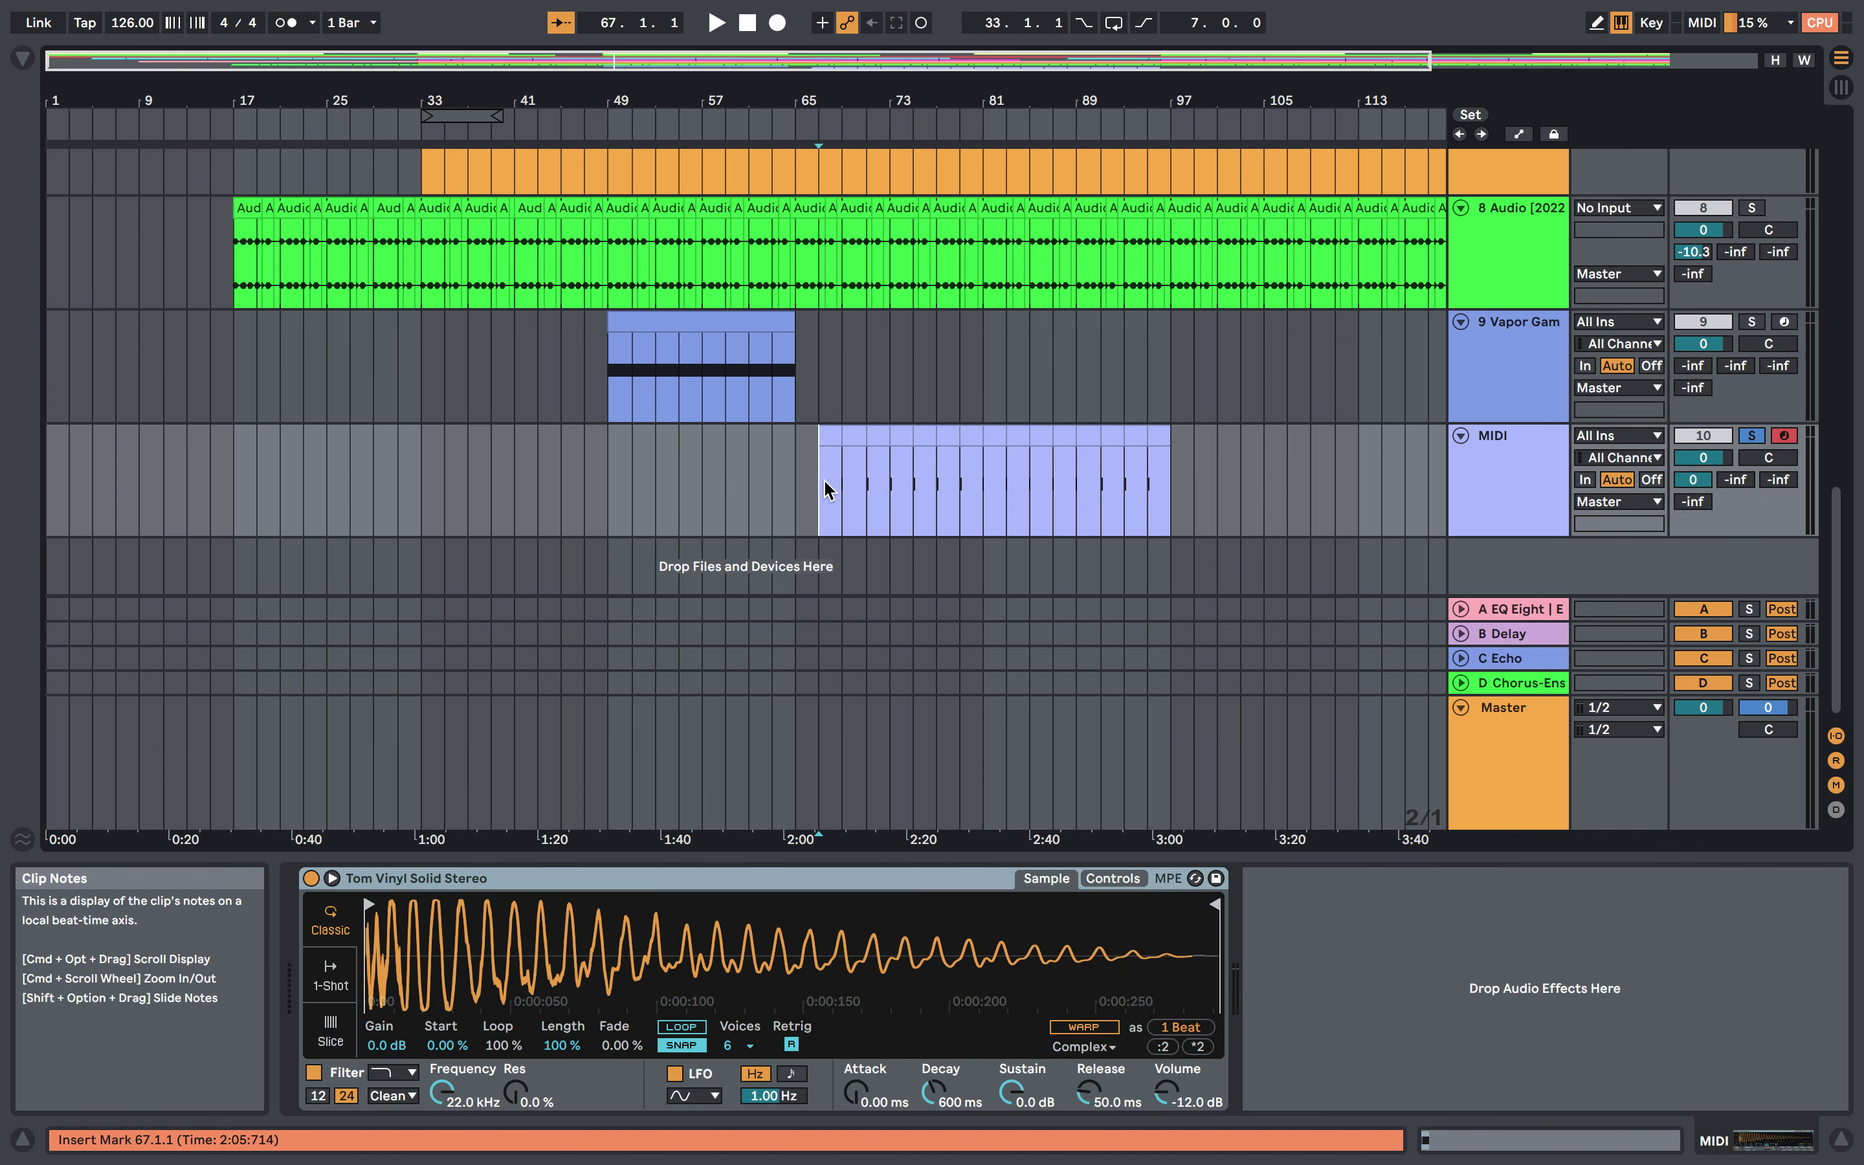
key(space)
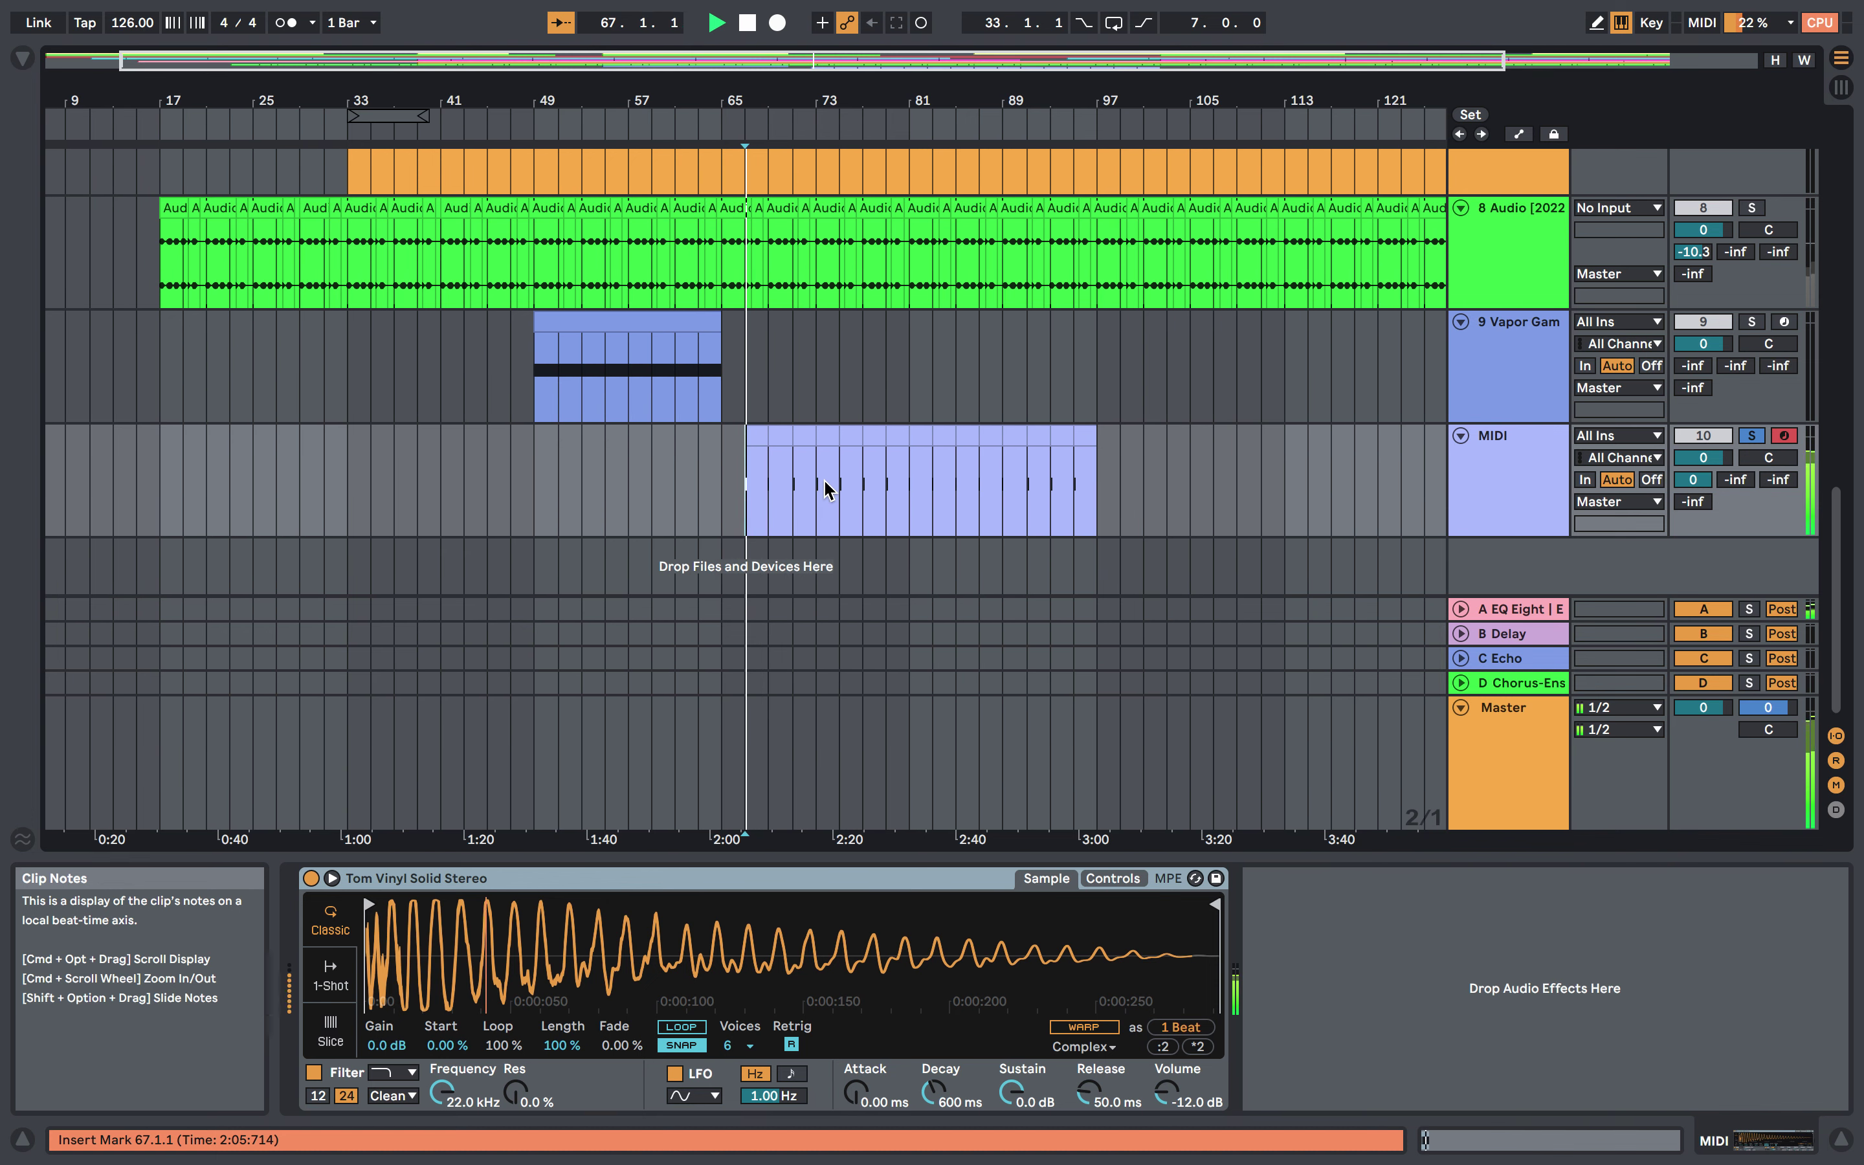
key(space)
- Zoom out to bars 1–145 and select bars 73–77 on the top Email track
scroll(826, 490, up, 10)
key(w)
scroll(823, 490, up, 3)
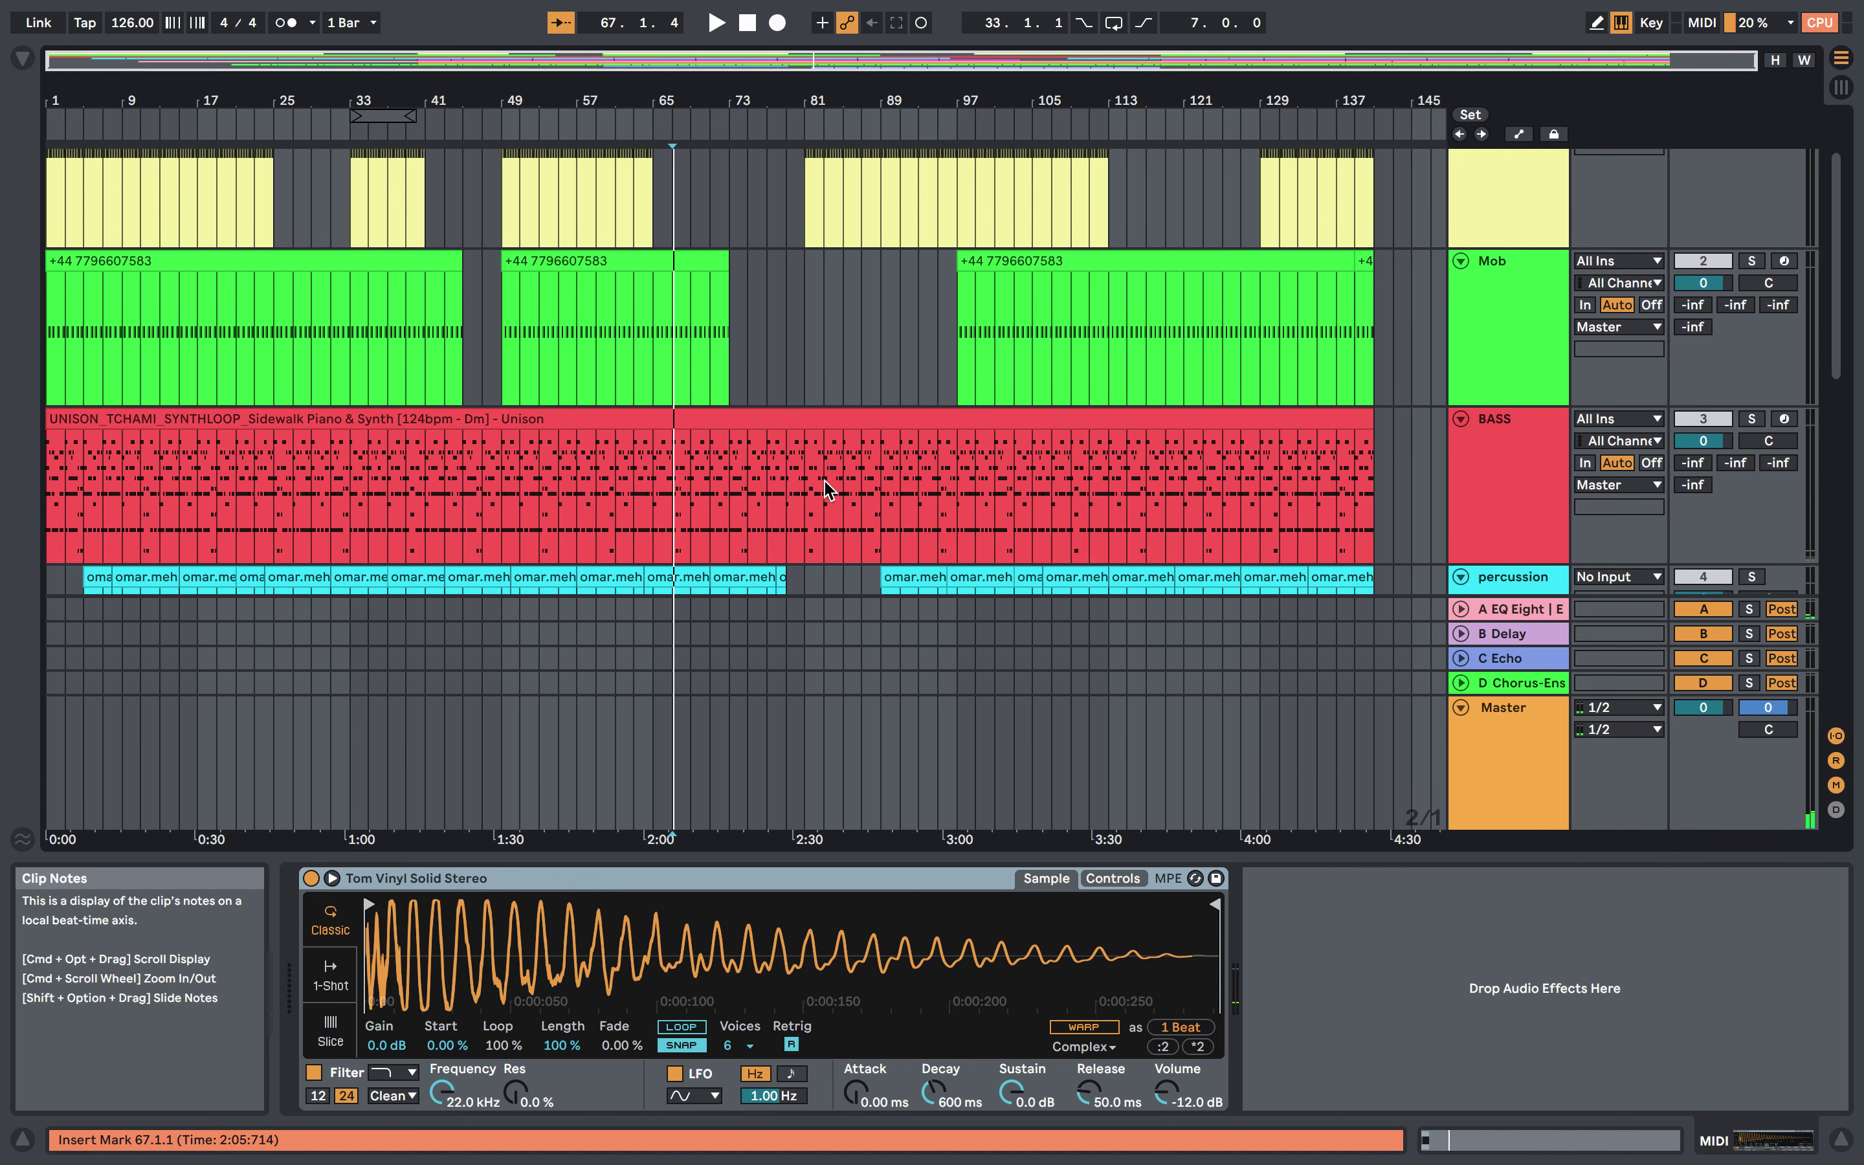
scroll(645, 281, down, 3)
scroll(645, 281, down, 5)
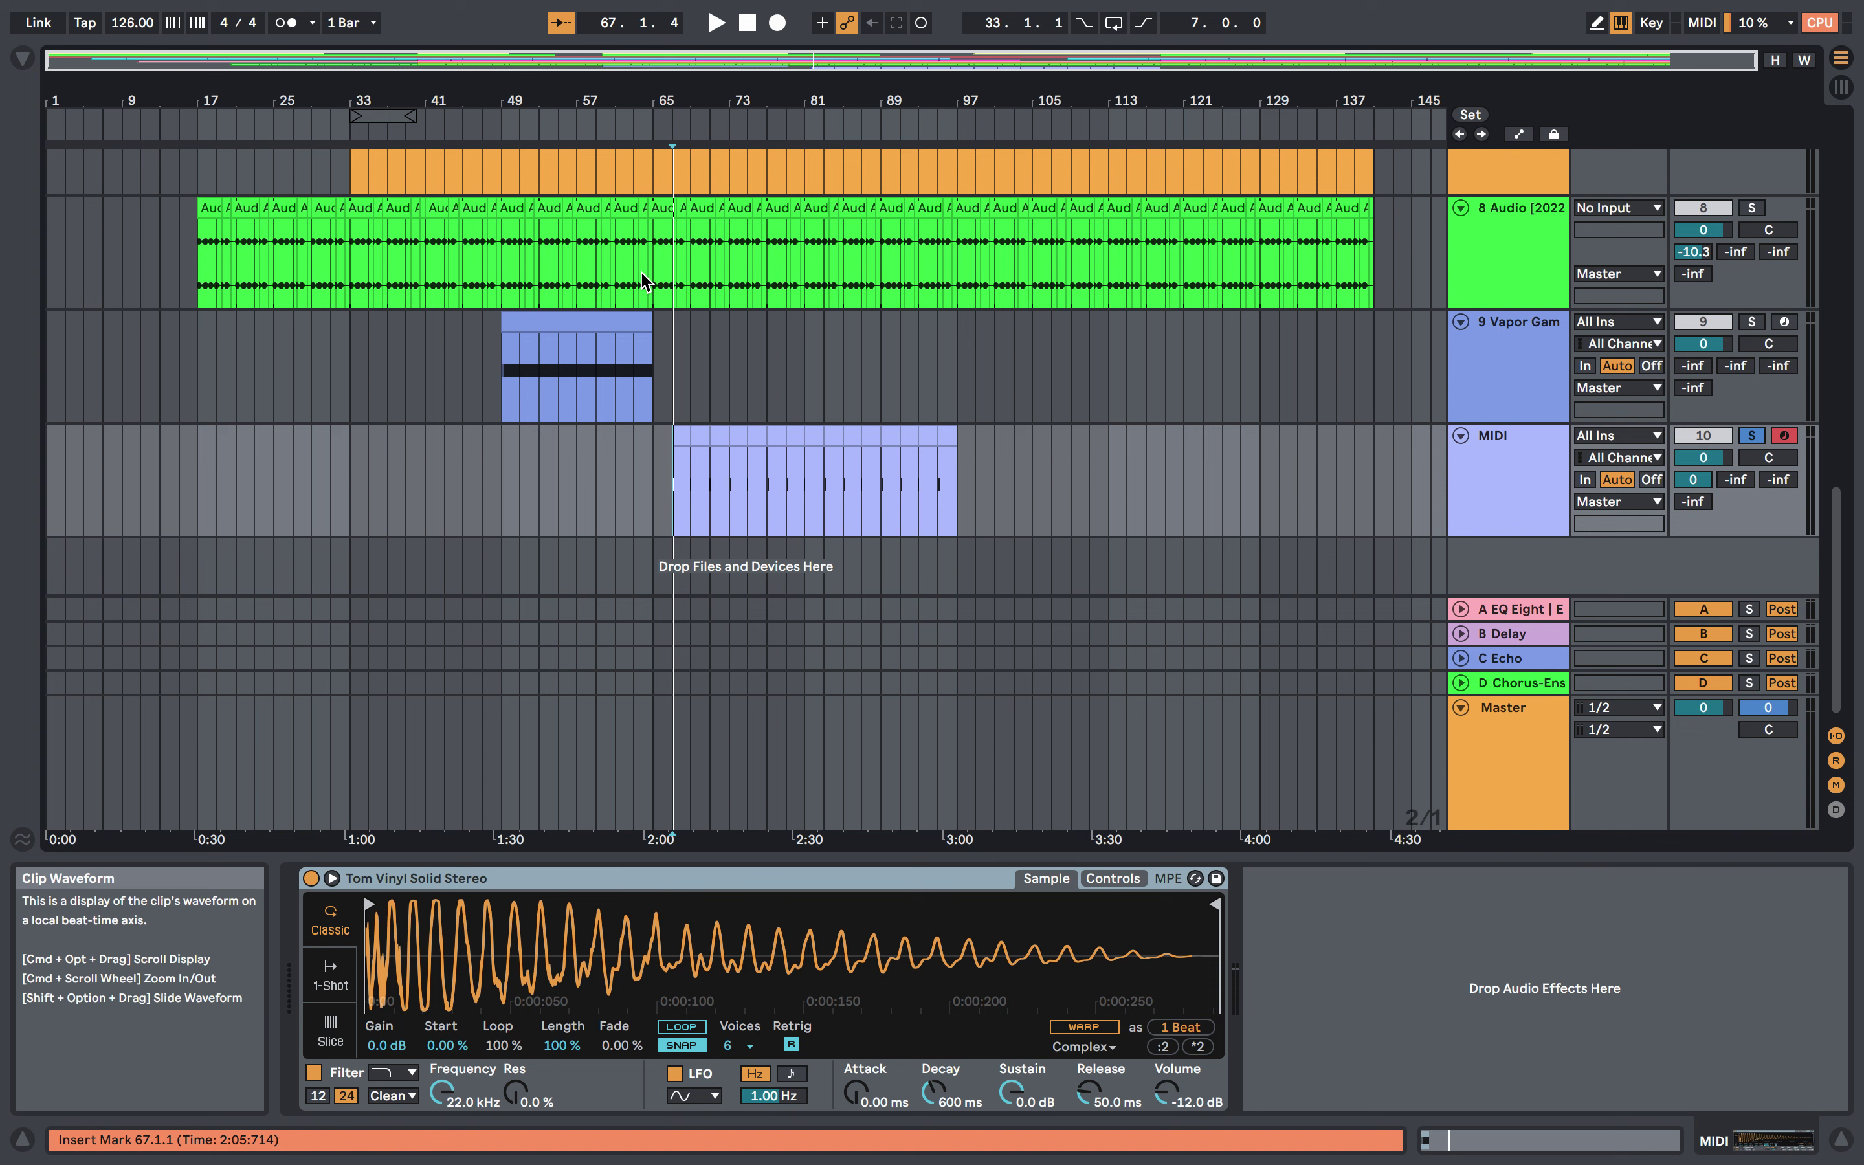
scroll(645, 285, up, 8)
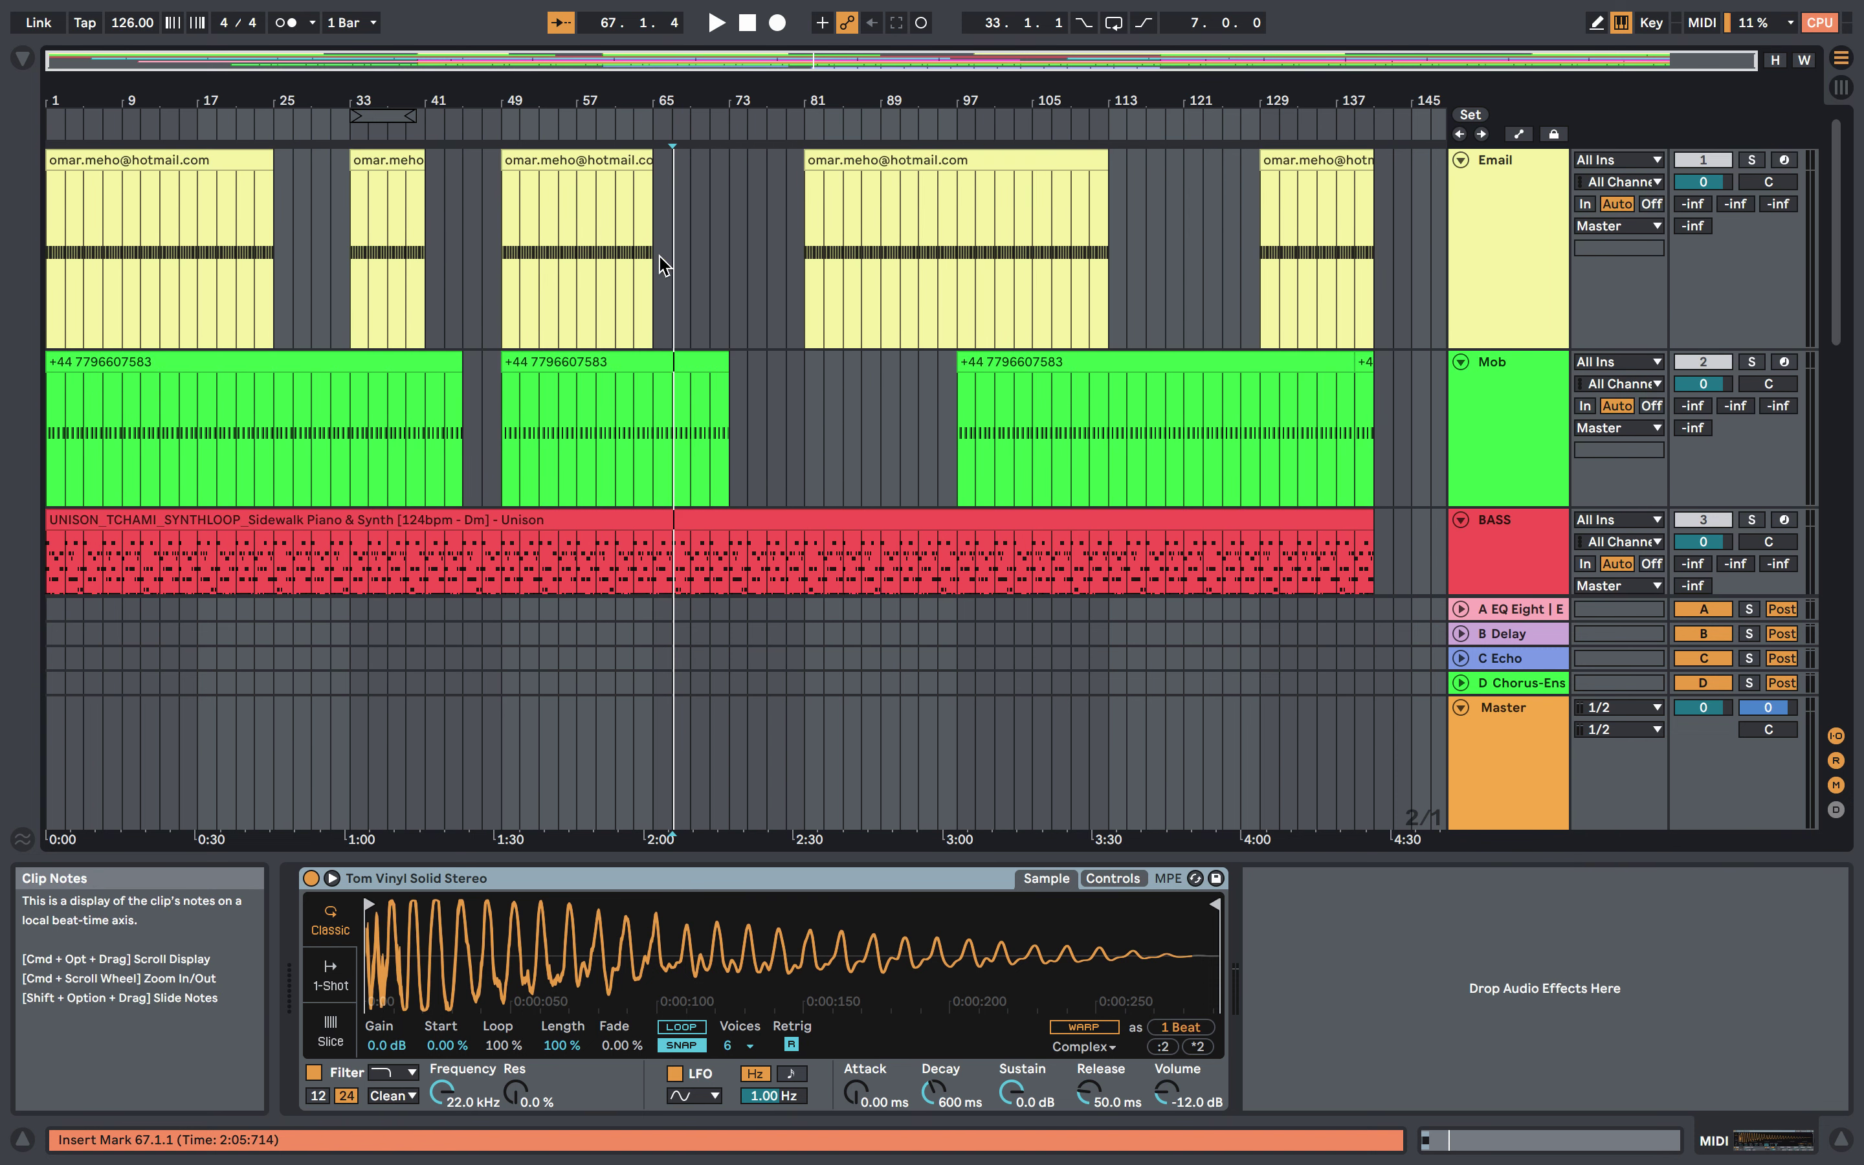
drag(729, 229, 801, 223)
- Select bars 73–81 on the yellow top track, then set the insert marker at bar 81
click(819, 217)
click(802, 223)
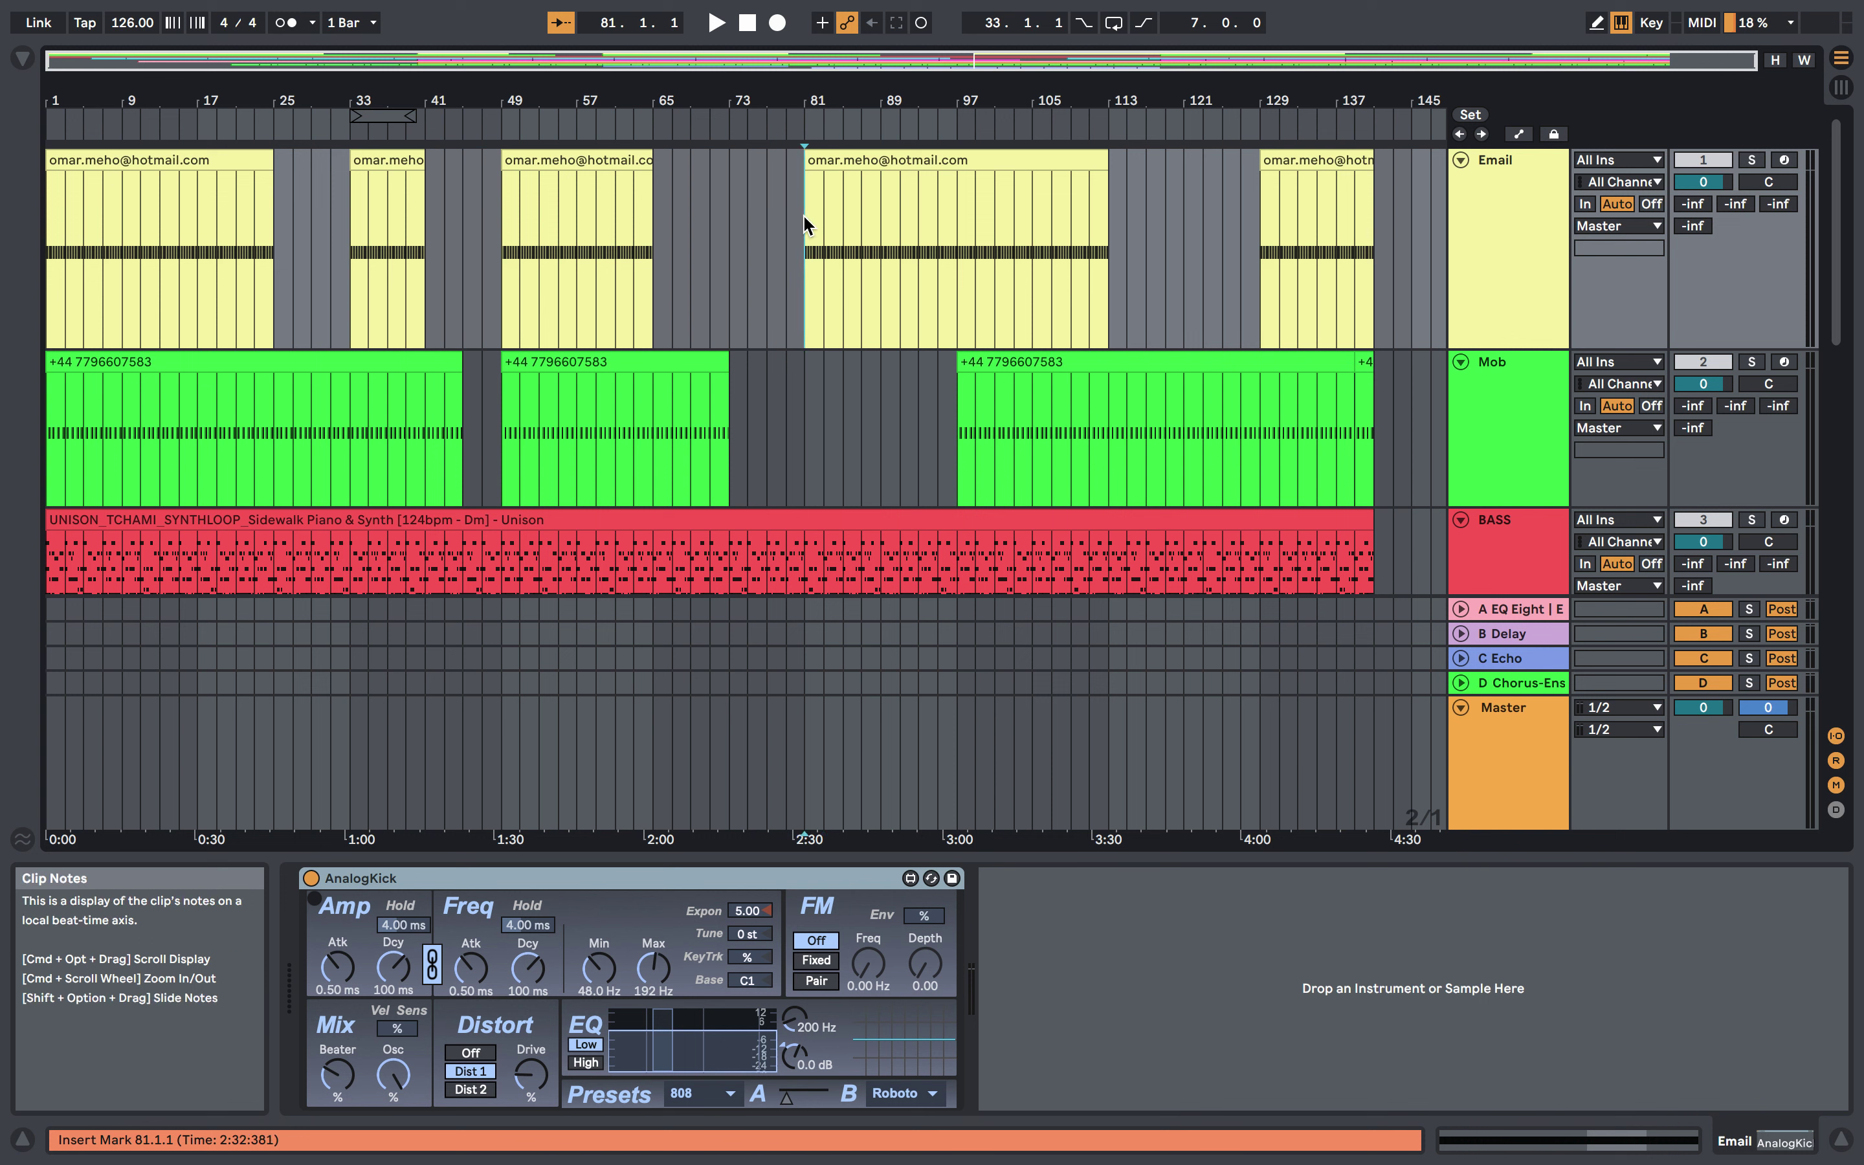